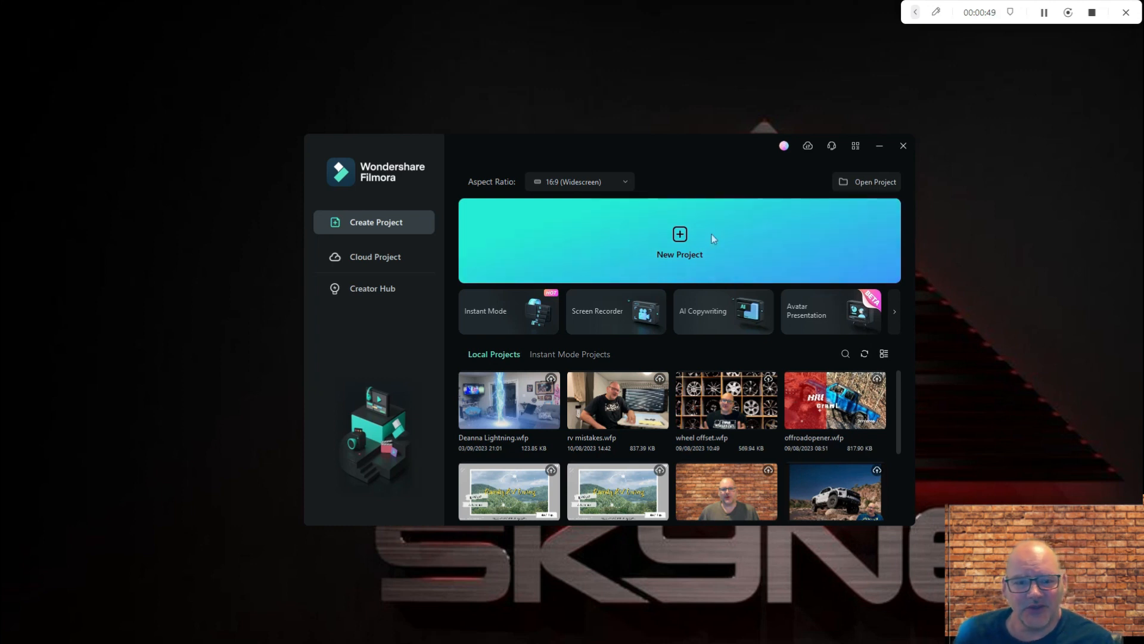
Create a 16:9 project and place the IMG_5710 clip at the start of the timeline, keeping the 1920 x 1080 25fps project settings
left_click(683, 238)
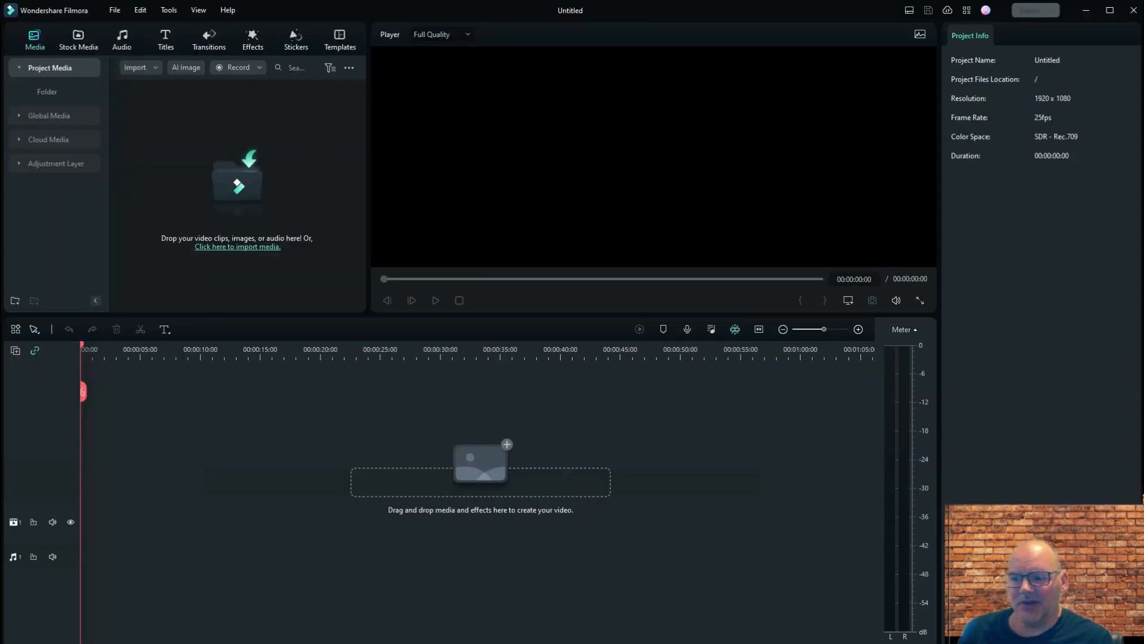
left_click_drag(500, 298, 95, 525)
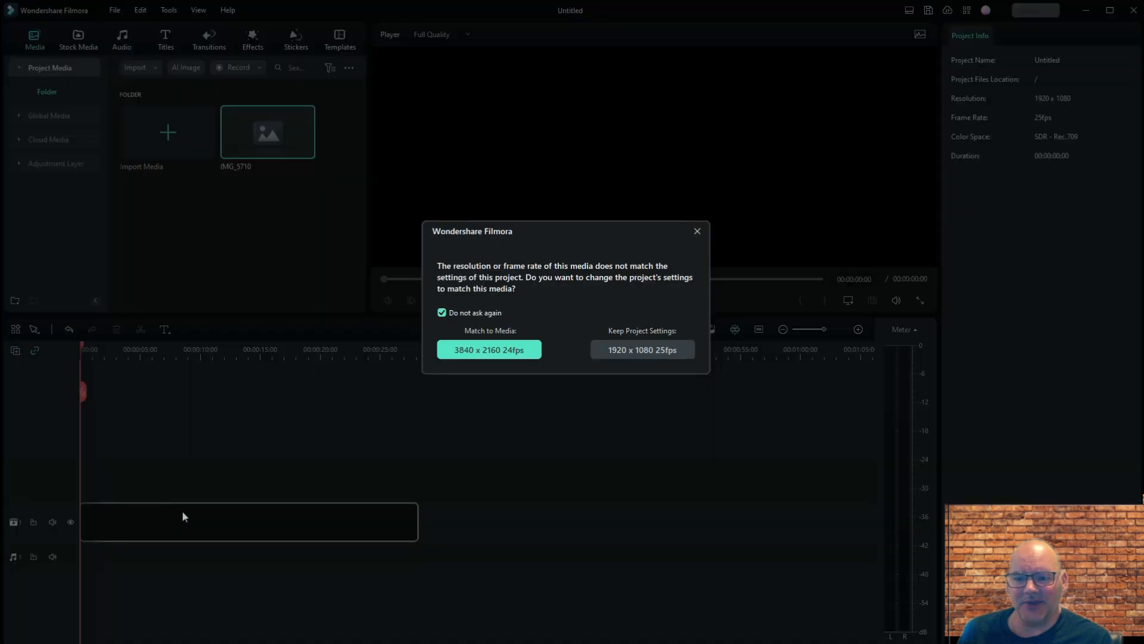
left_click(631, 351)
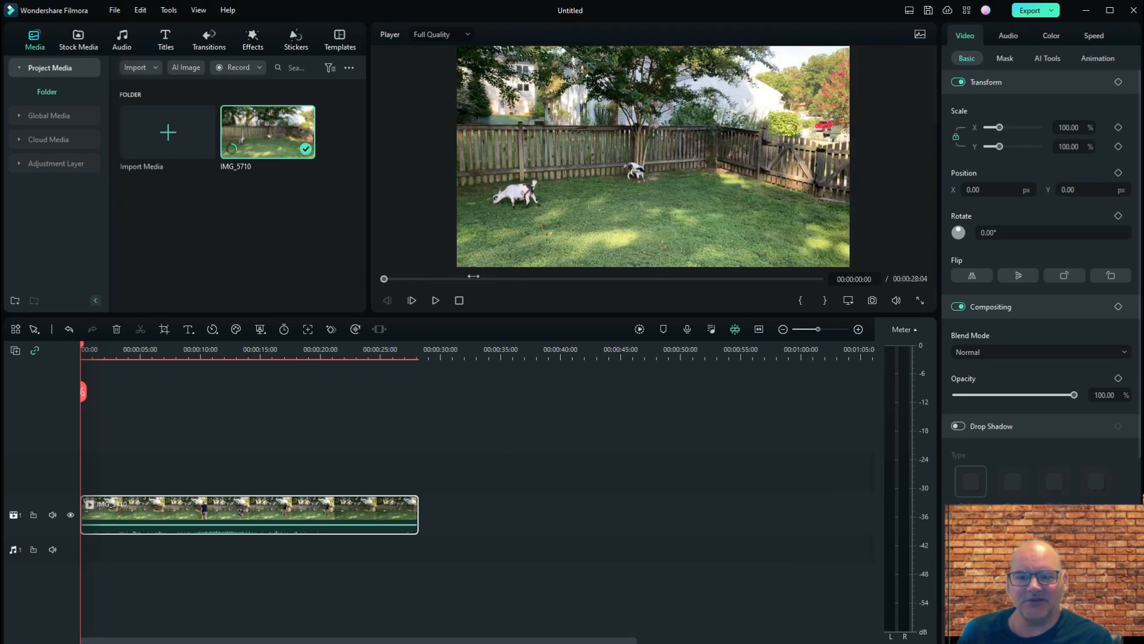
Split the clip at 00:00:05:15 and 00:00:09:22, and ripple delete the segment between the two cuts
left_click_drag(385, 280, 470, 326)
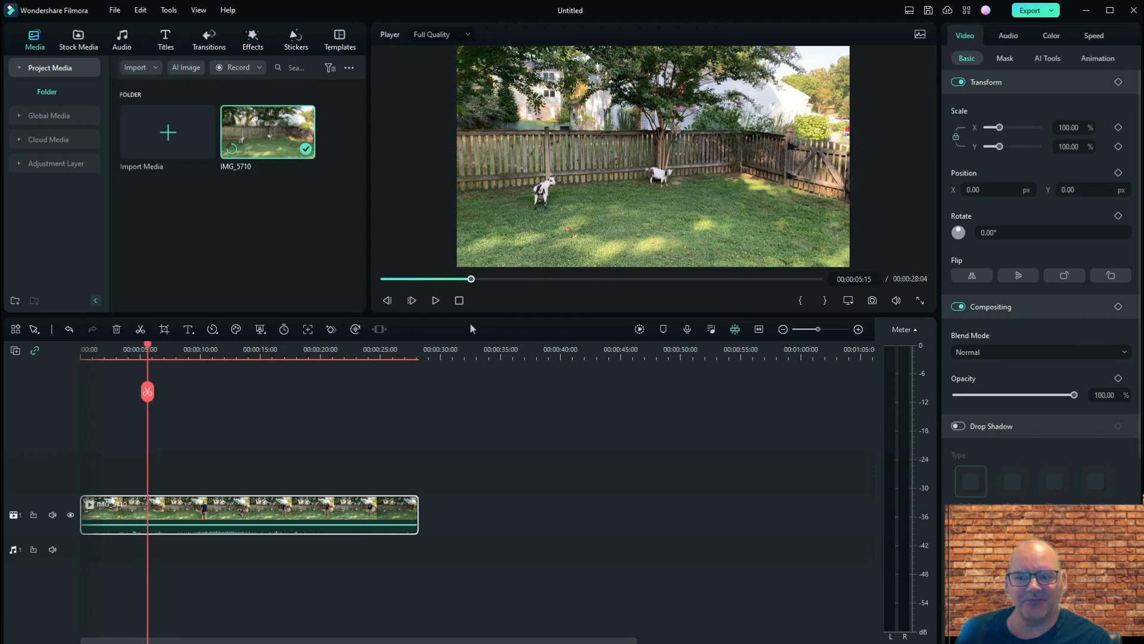
left_click(148, 391)
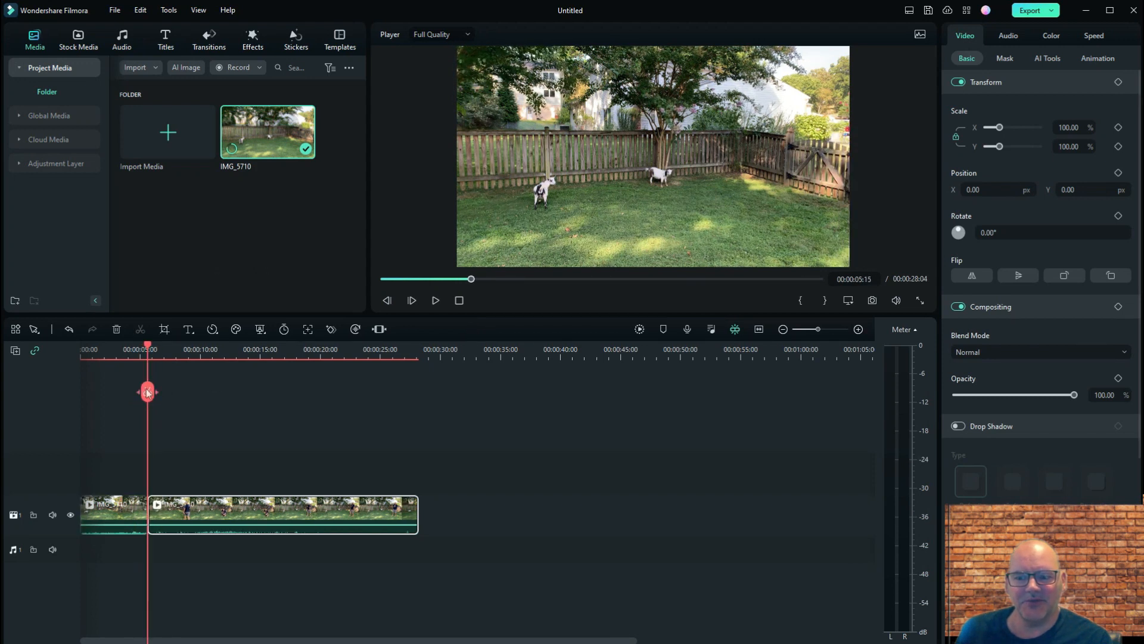
left_click_drag(148, 391, 200, 394)
left_click(199, 394)
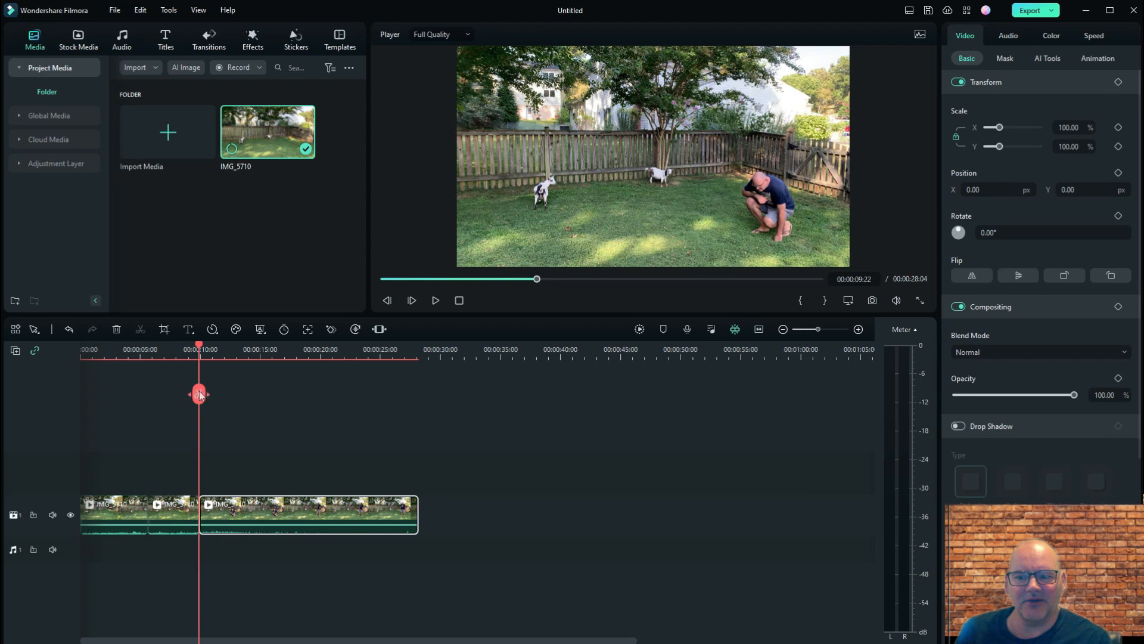
right_click(171, 522)
left_click(207, 120)
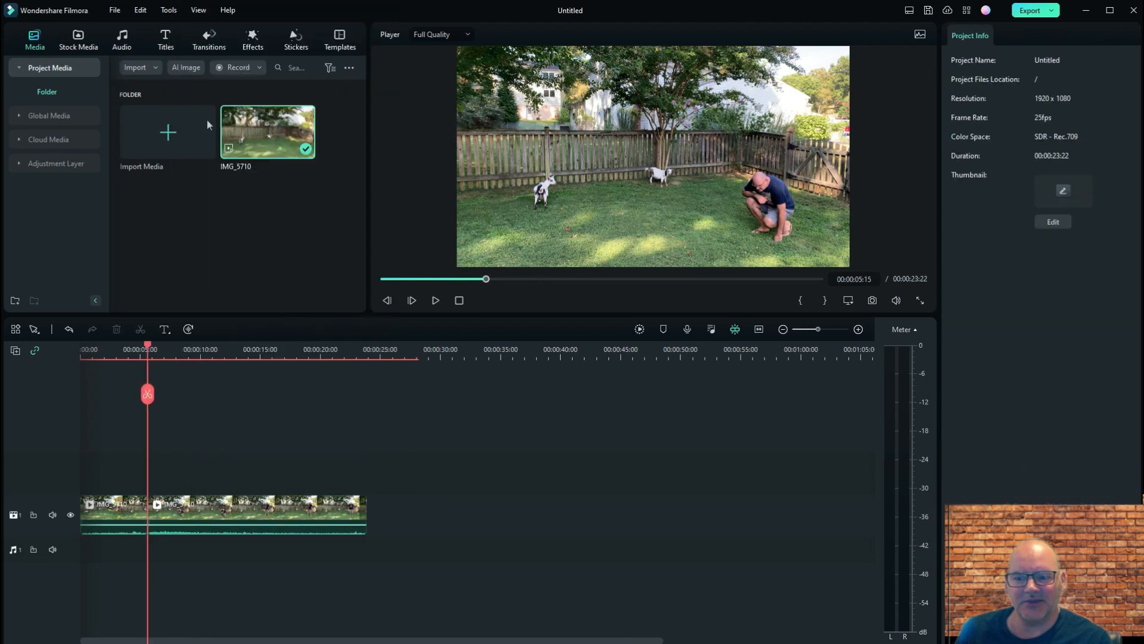
Search the stickers for "lightning" and place Superhero Lightning VFX Element 06 on a track above the clip at 00:00:05:18
left_click_drag(147, 393, 150, 460)
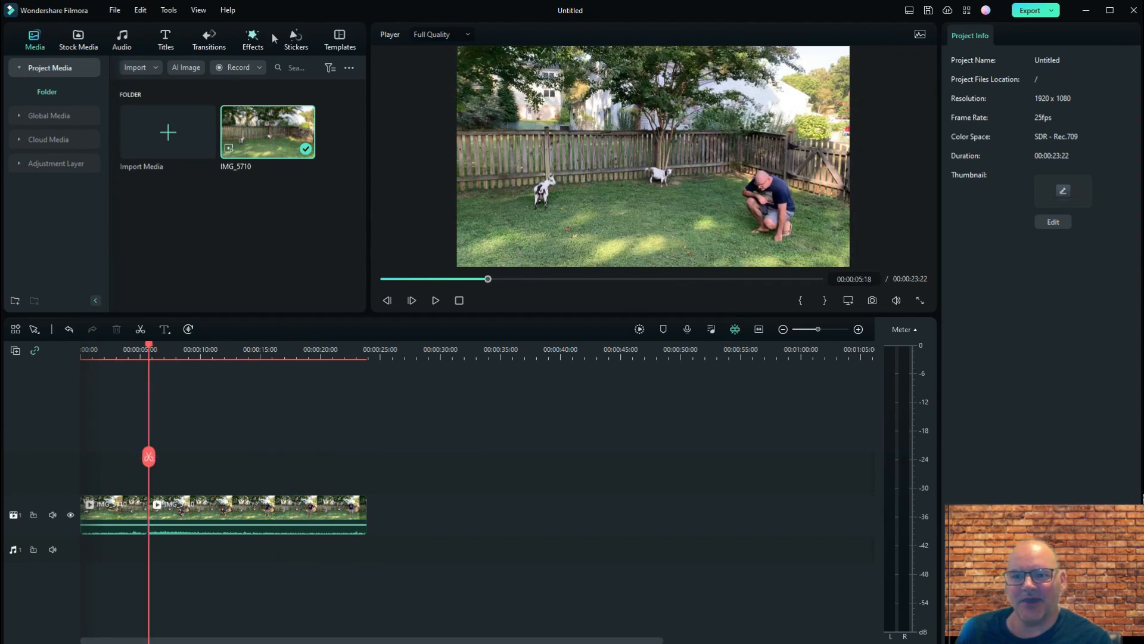
left_click(253, 39)
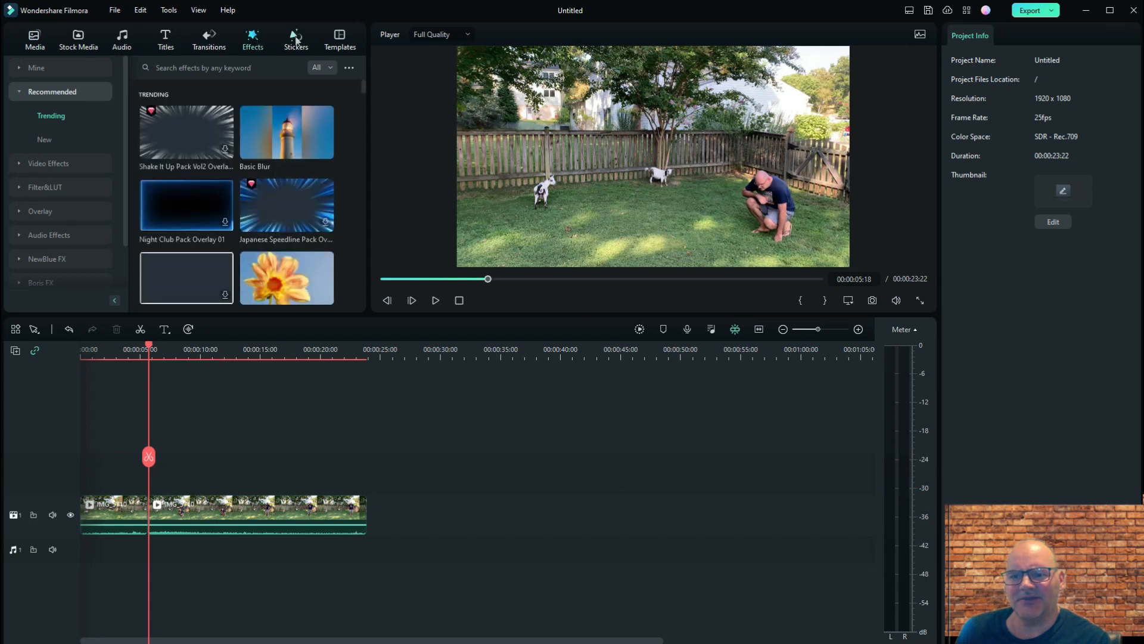
left_click(296, 39)
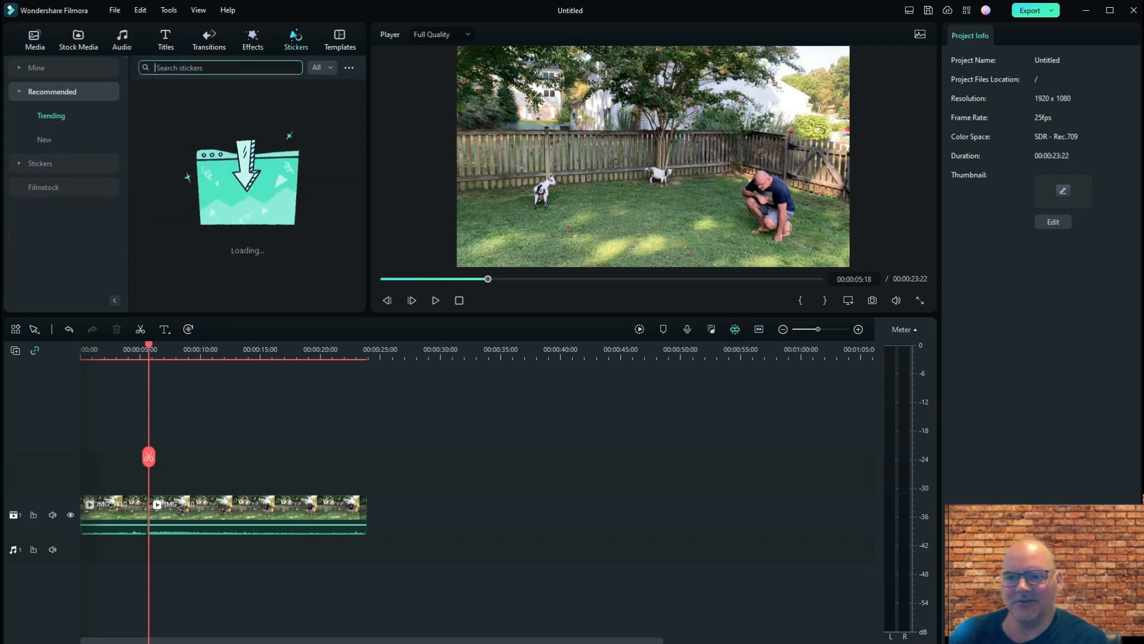
left_click(240, 67)
type("lightning")
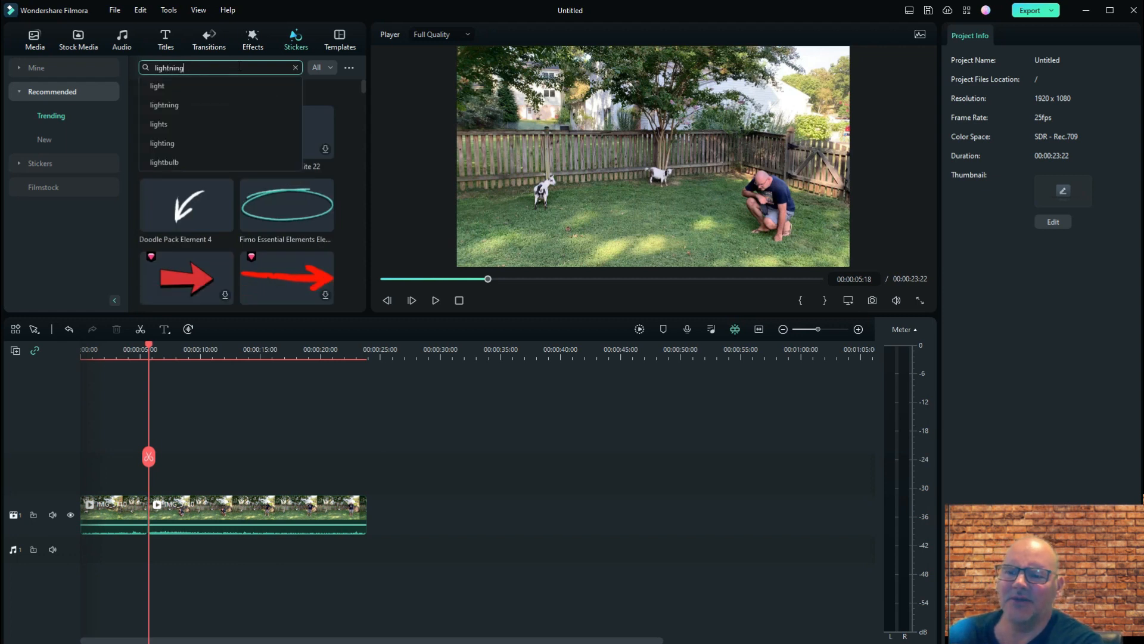
left_click(245, 111)
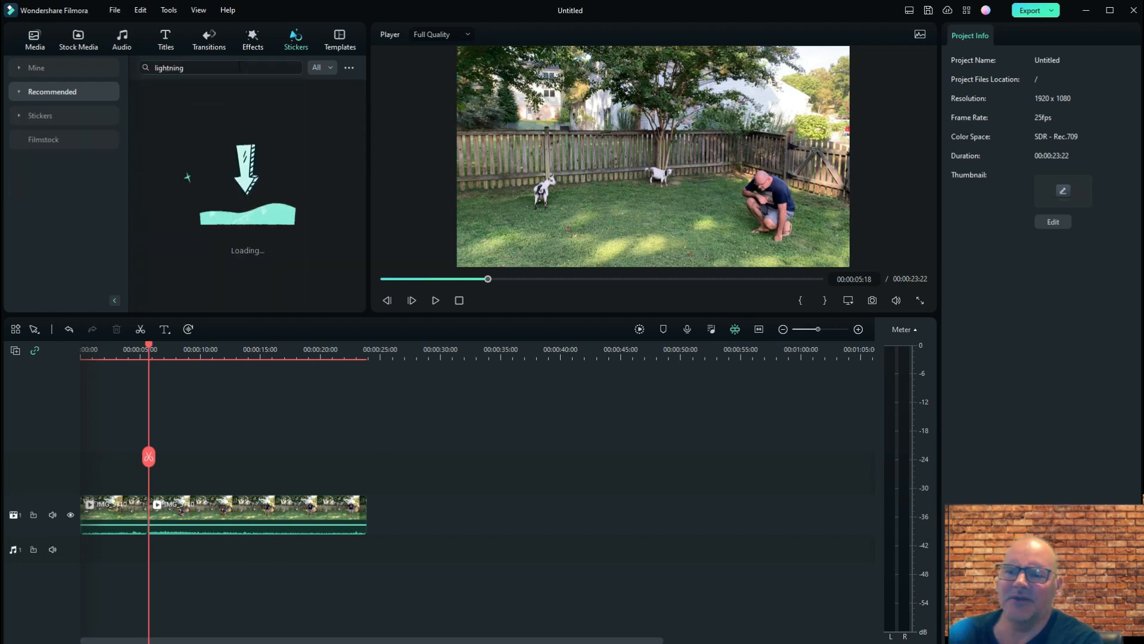
scroll(256, 166, "down", 3)
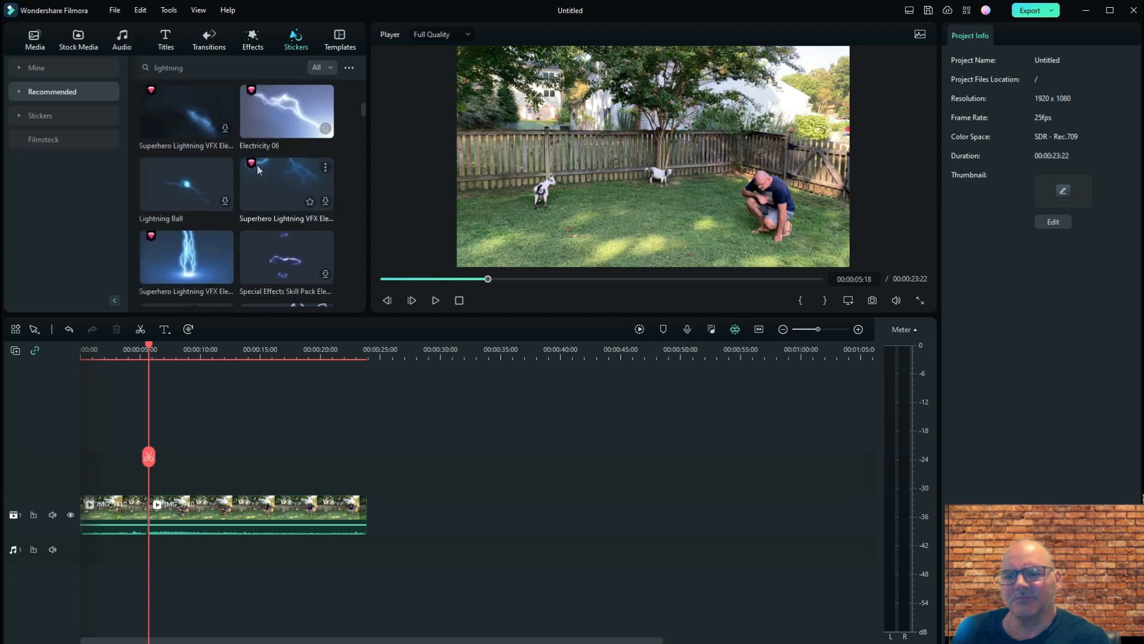
left_click(181, 266)
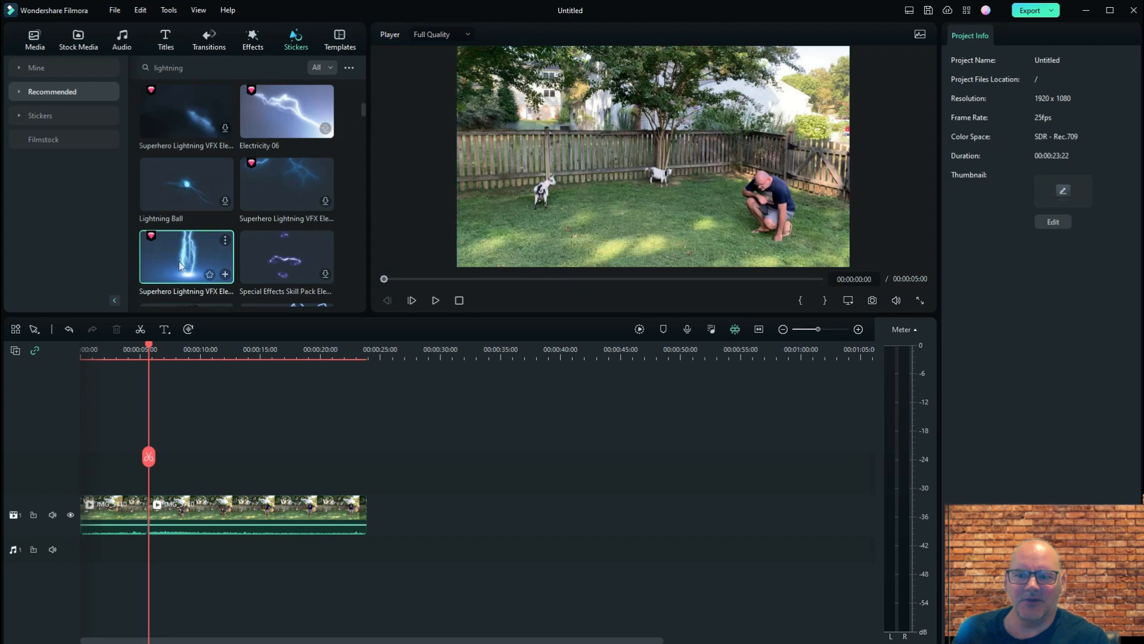
left_click_drag(185, 260, 147, 481)
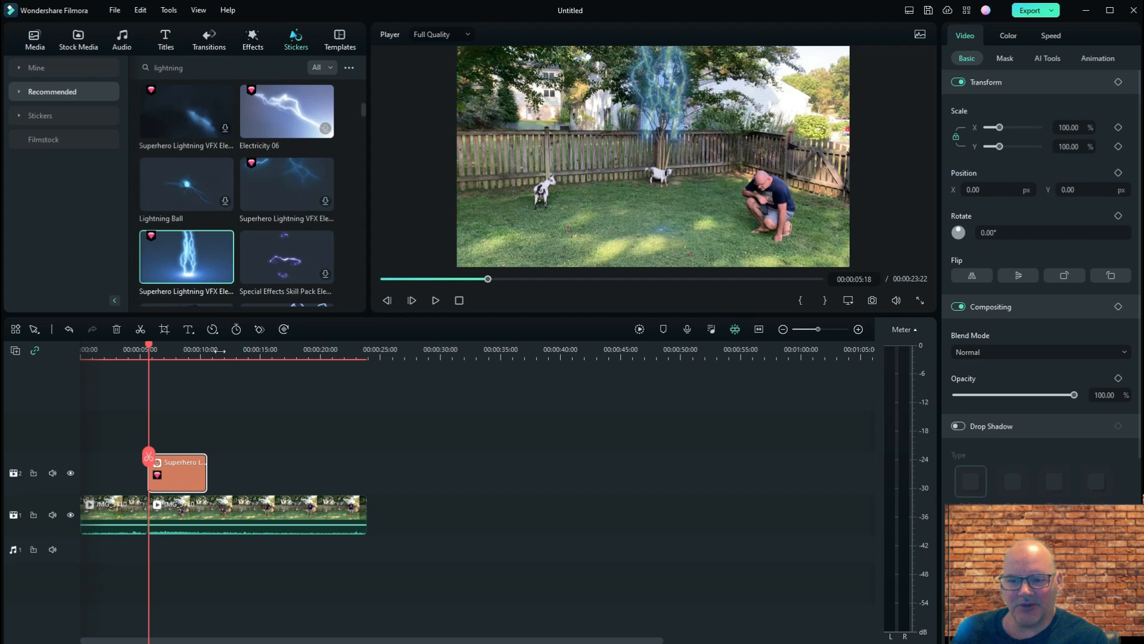
Shift the lightning sticker earlier so it starts just under a second before the cut, with the full bolt showing at the cut
left_click_drag(215, 349, 352, 351)
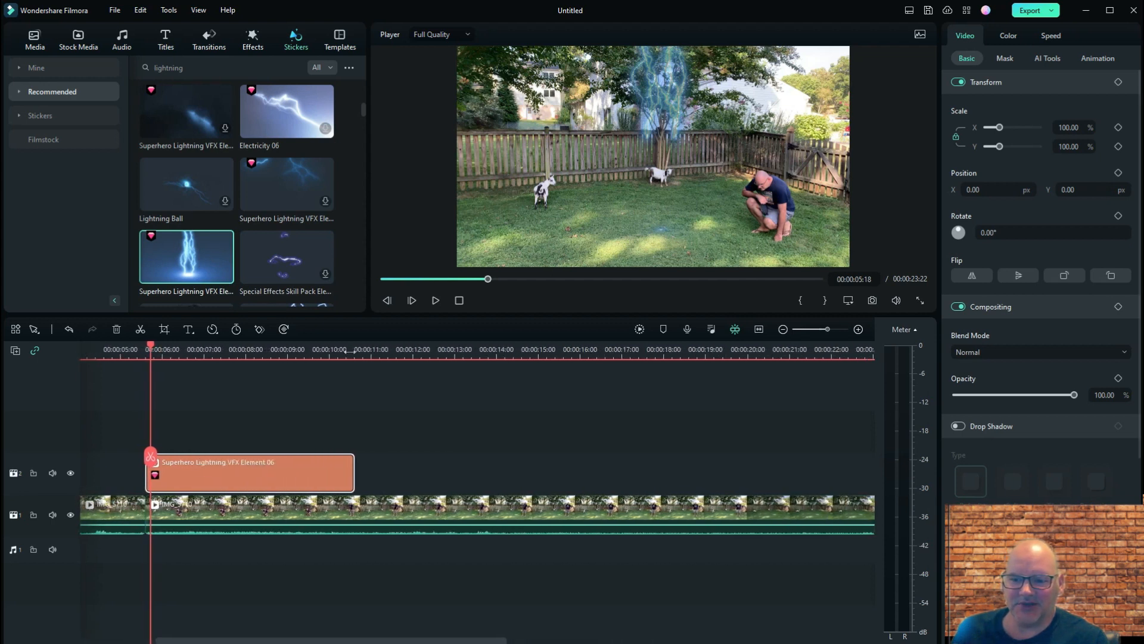
left_click_drag(275, 639, 201, 640)
left_click_drag(376, 467, 361, 474)
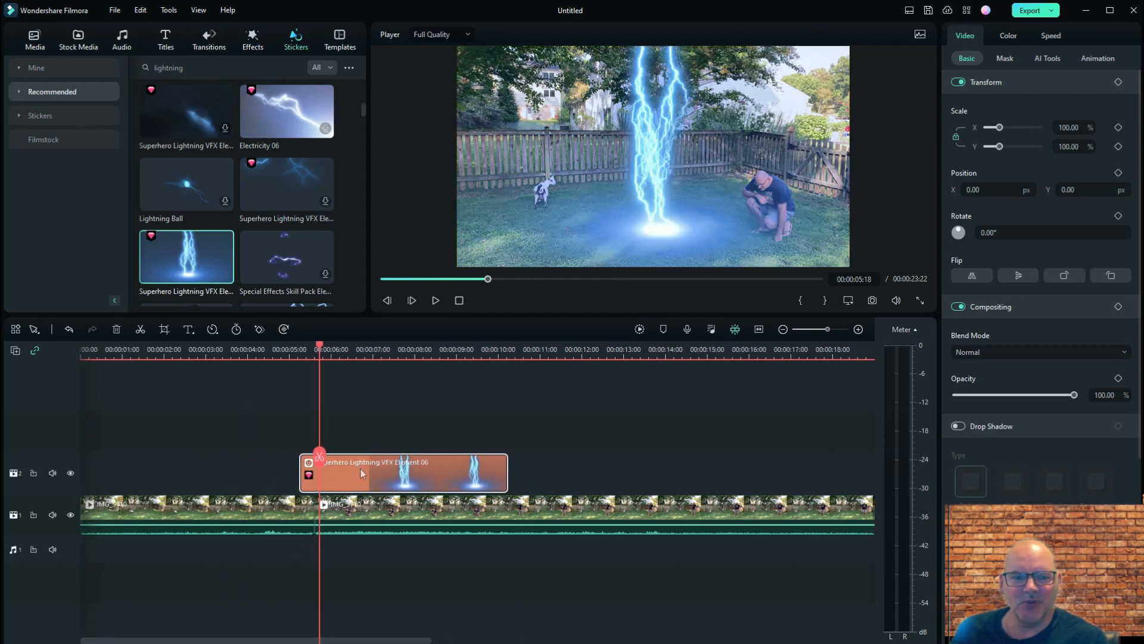
mouse_move(433, 471)
left_mouse_down()
mouse_move(181, 459)
mouse_move(420, 474)
left_mouse_up()
left_click_drag(285, 471, 320, 468)
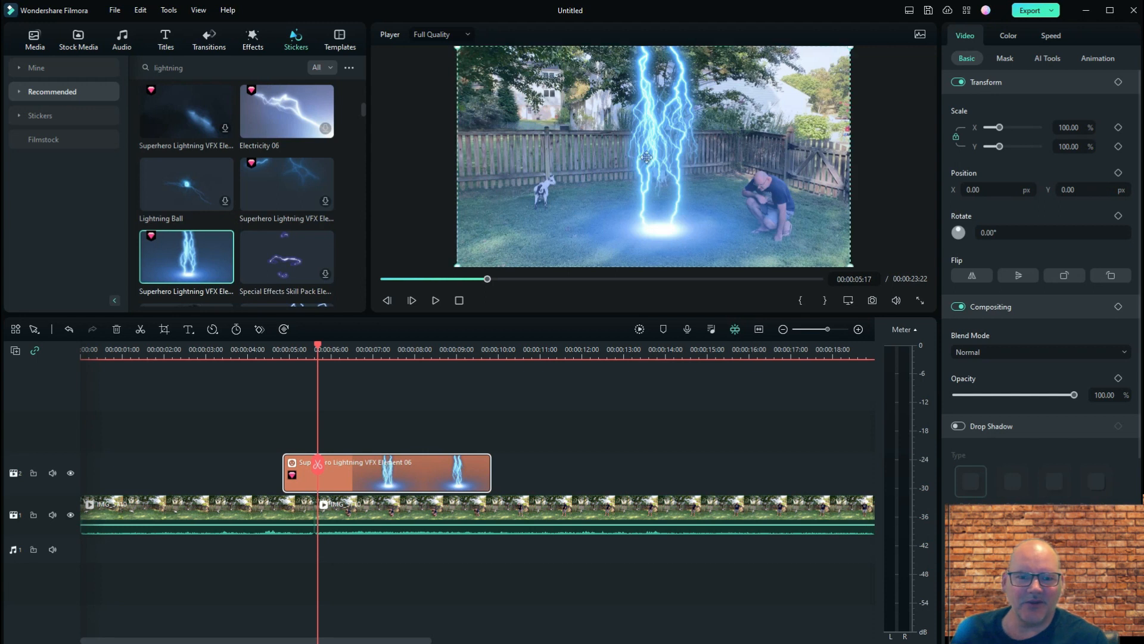
Move the lightning over the crouching man at position X 542.74, Y 0.00 and enlarge it to a scale of 109.73%
left_click_drag(647, 156, 757, 164)
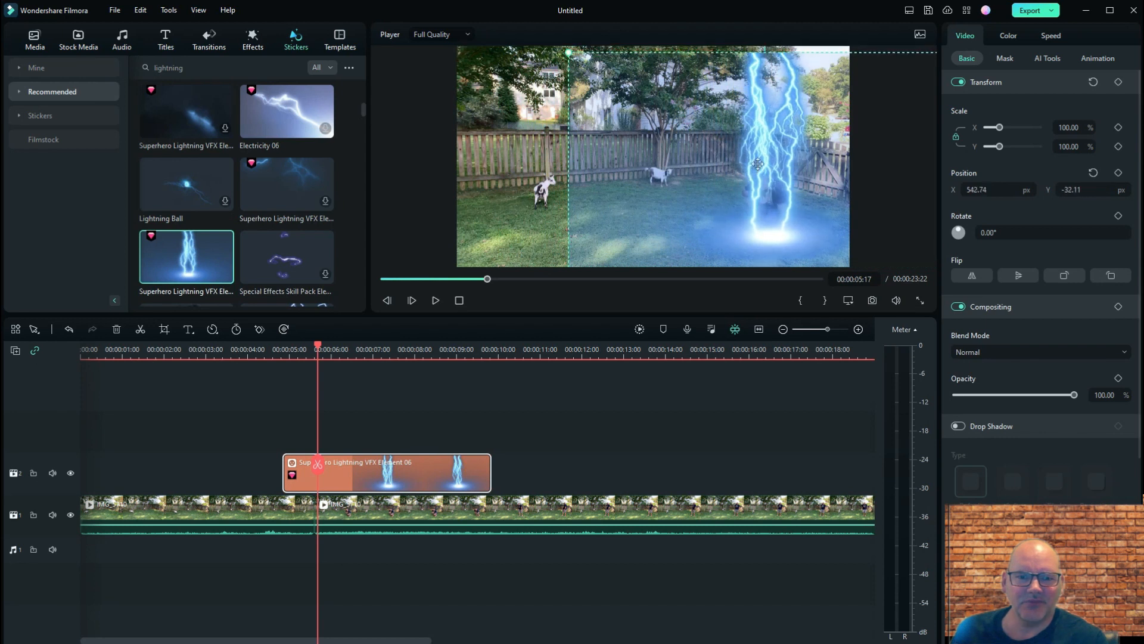
left_click_drag(568, 52, 552, 32)
left_click_drag(696, 152, 721, 165)
left_click_drag(722, 165, 720, 165)
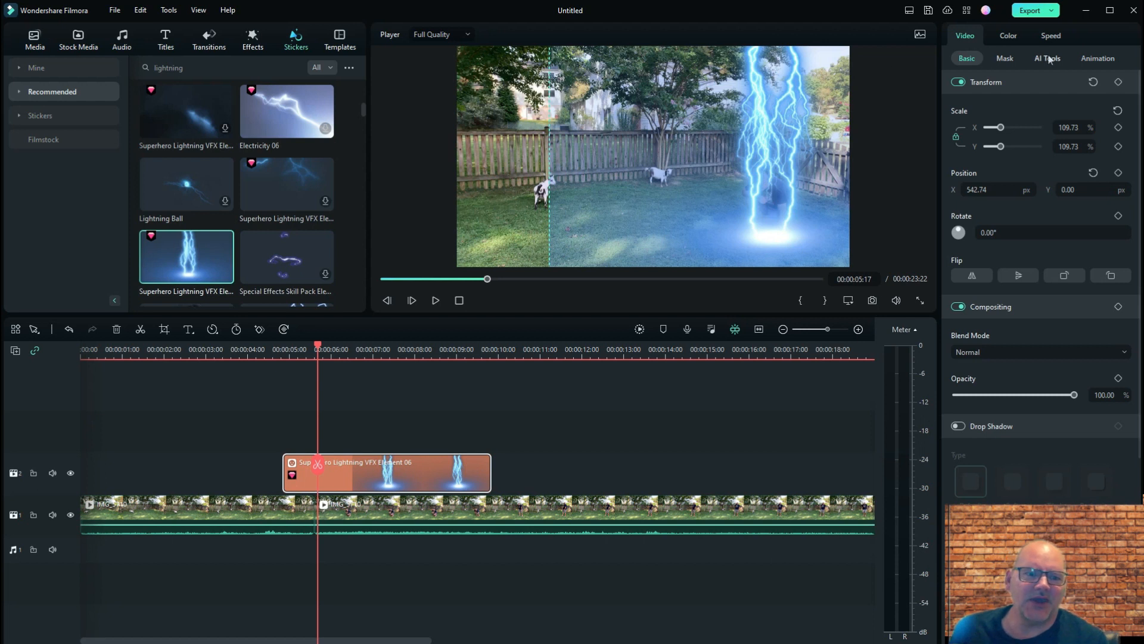
Apply a Parallel Lines mask to the lightning sticker with a width of 41.05% and a blur strength of 30.81%
left_click(1003, 58)
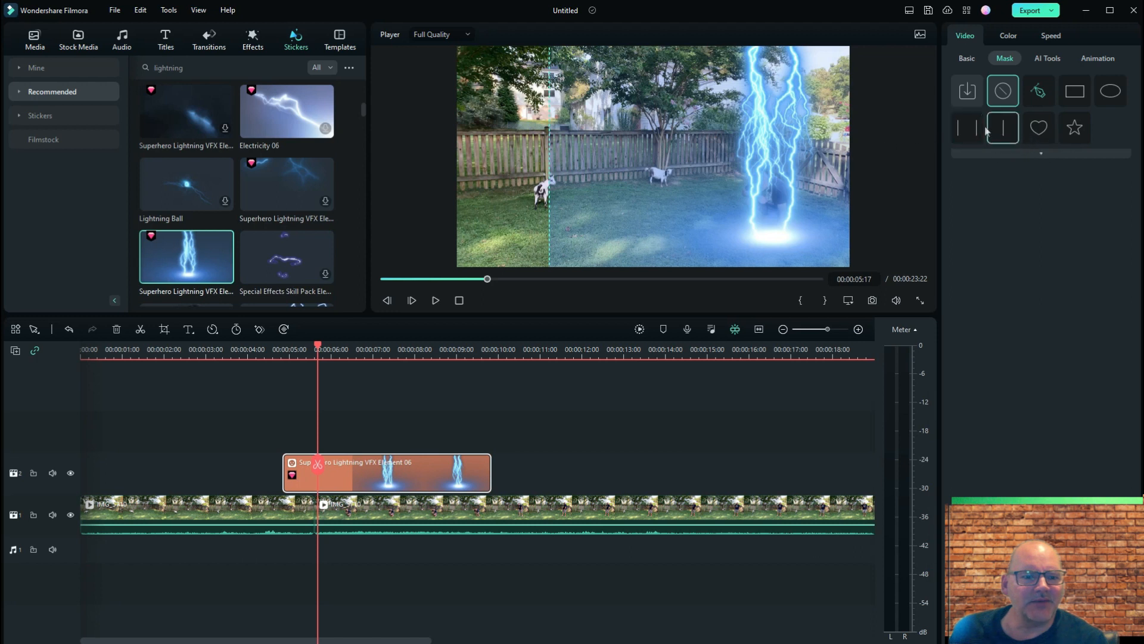
left_click(968, 128)
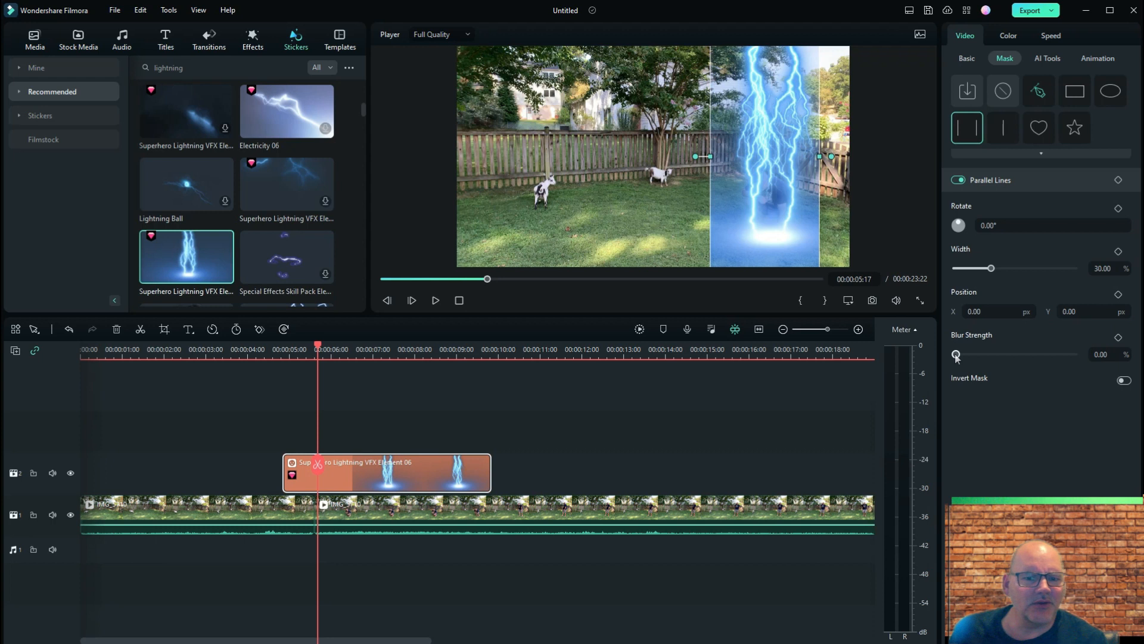
mouse_move(956, 354)
left_mouse_down()
mouse_move(1020, 358)
mouse_move(973, 360)
left_mouse_up()
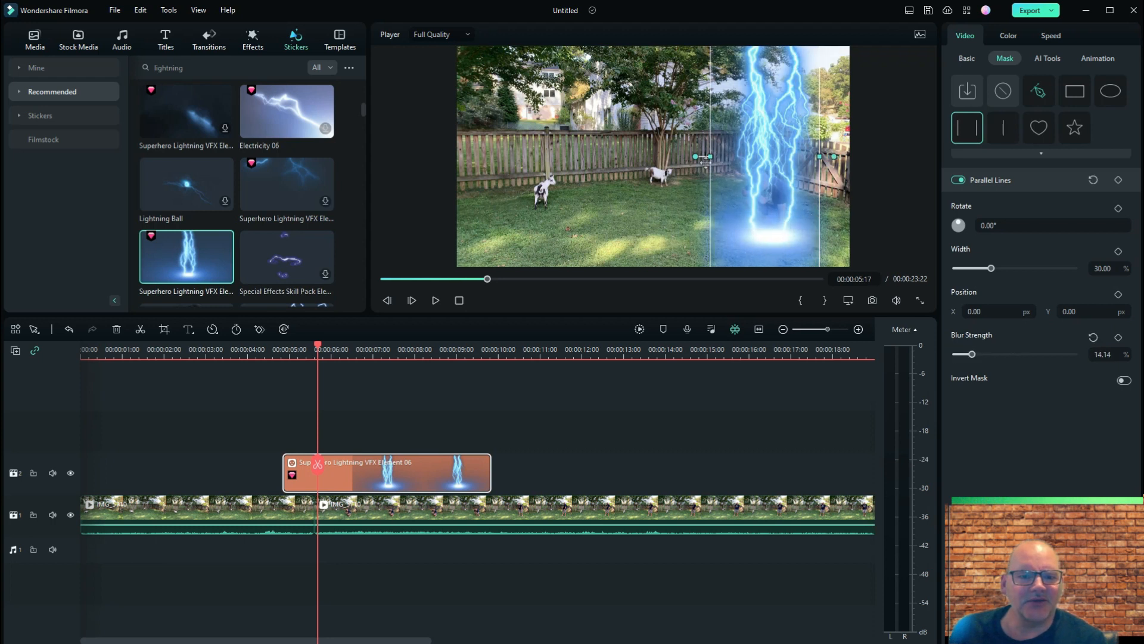
left_click_drag(710, 156, 690, 156)
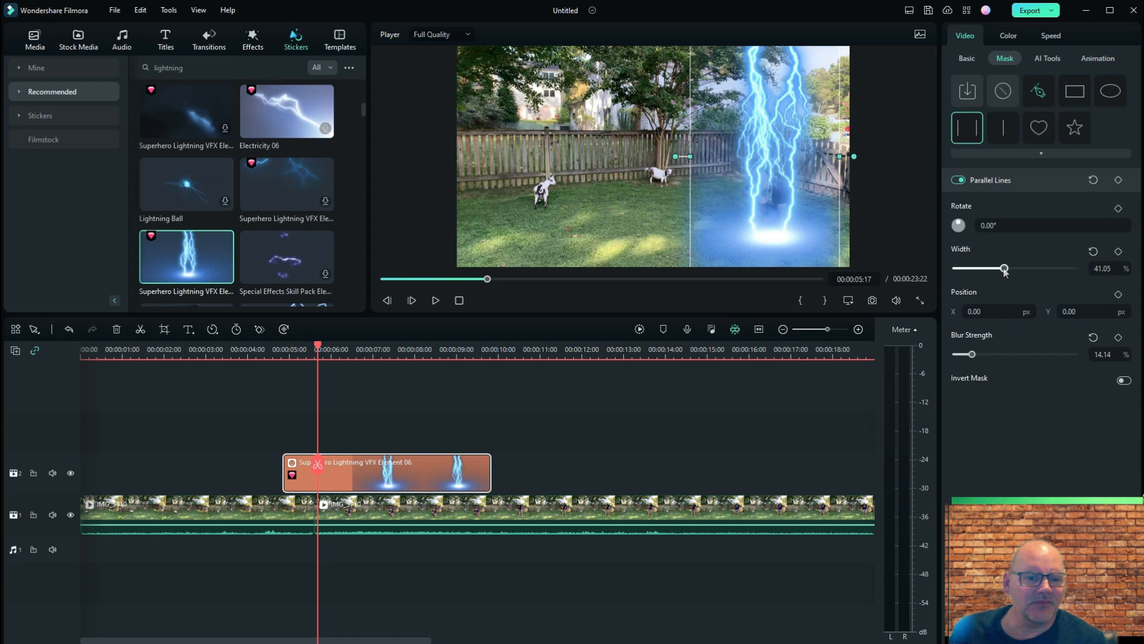
left_click_drag(977, 356, 990, 355)
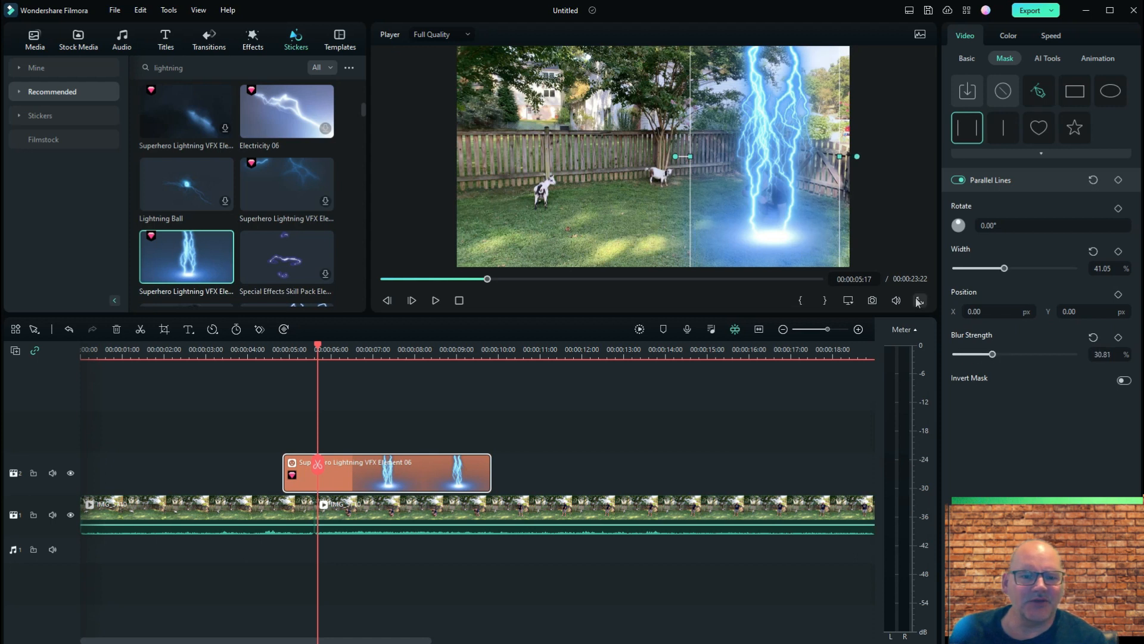
left_click(544, 421)
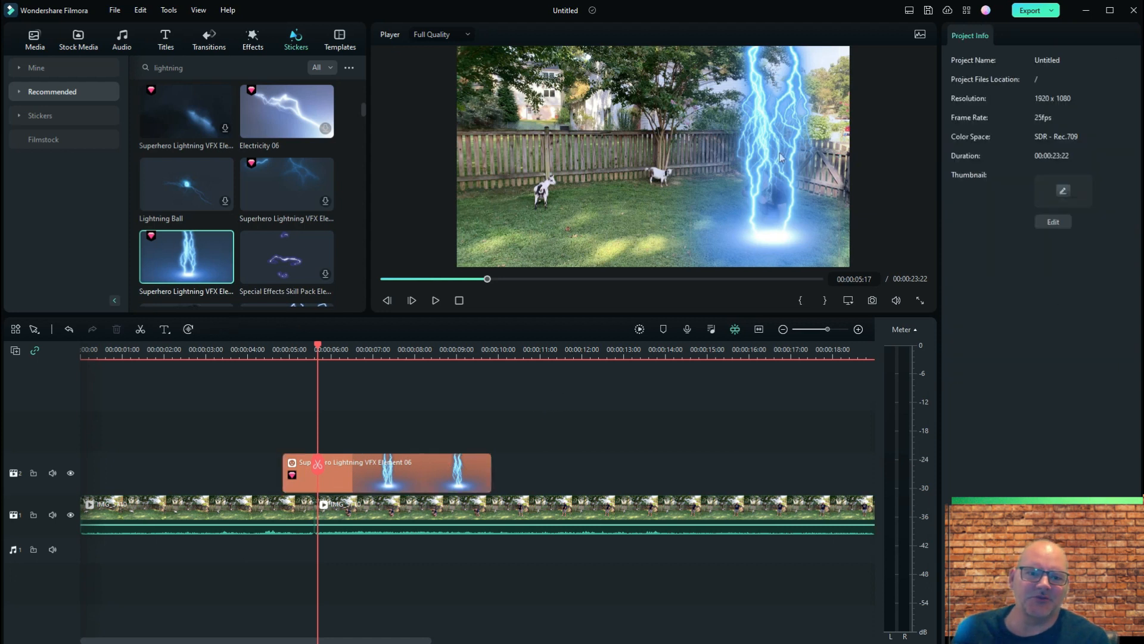
left_click(786, 99)
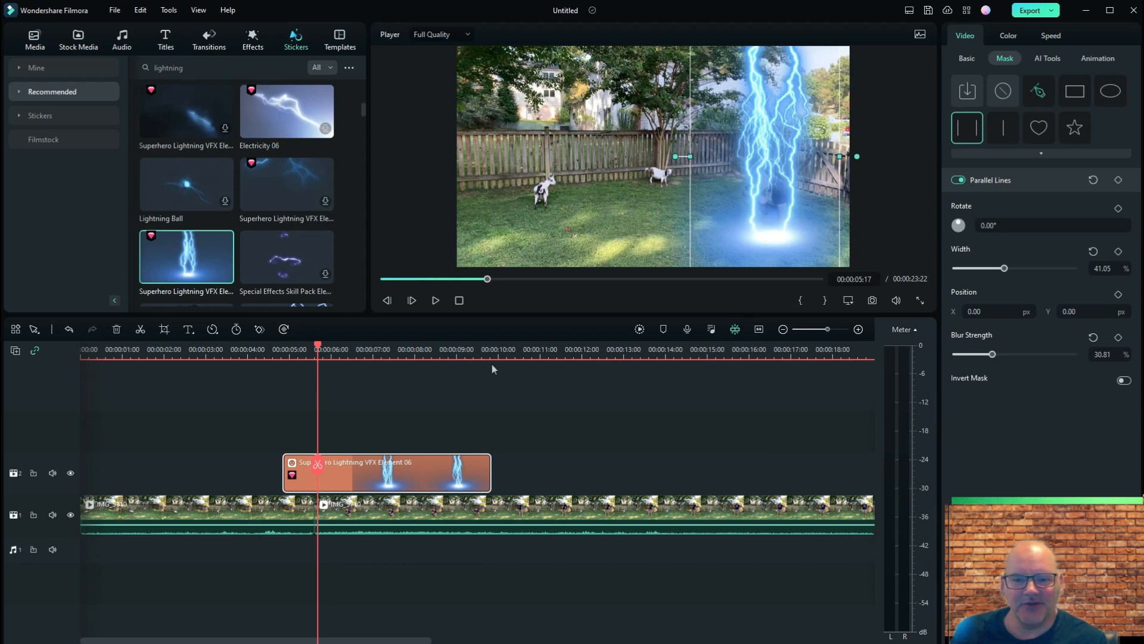
Preview the lightning strike, split the sticker at 00:00:08:00 and delete the part after the split
left_click_drag(487, 280, 446, 283)
left_click(436, 301)
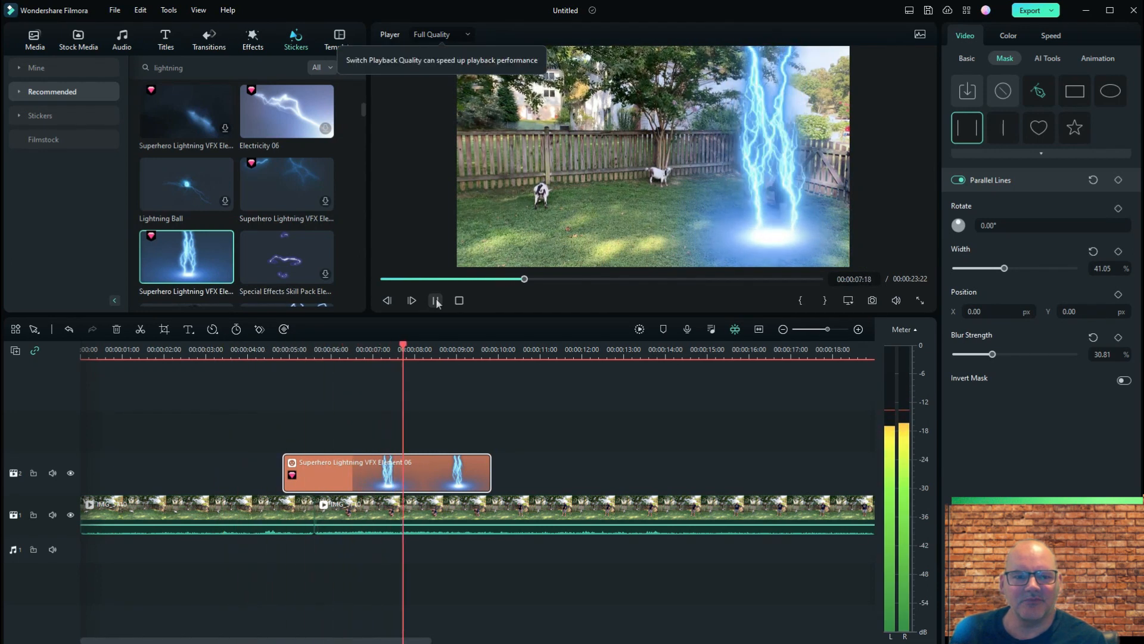
left_click(435, 301)
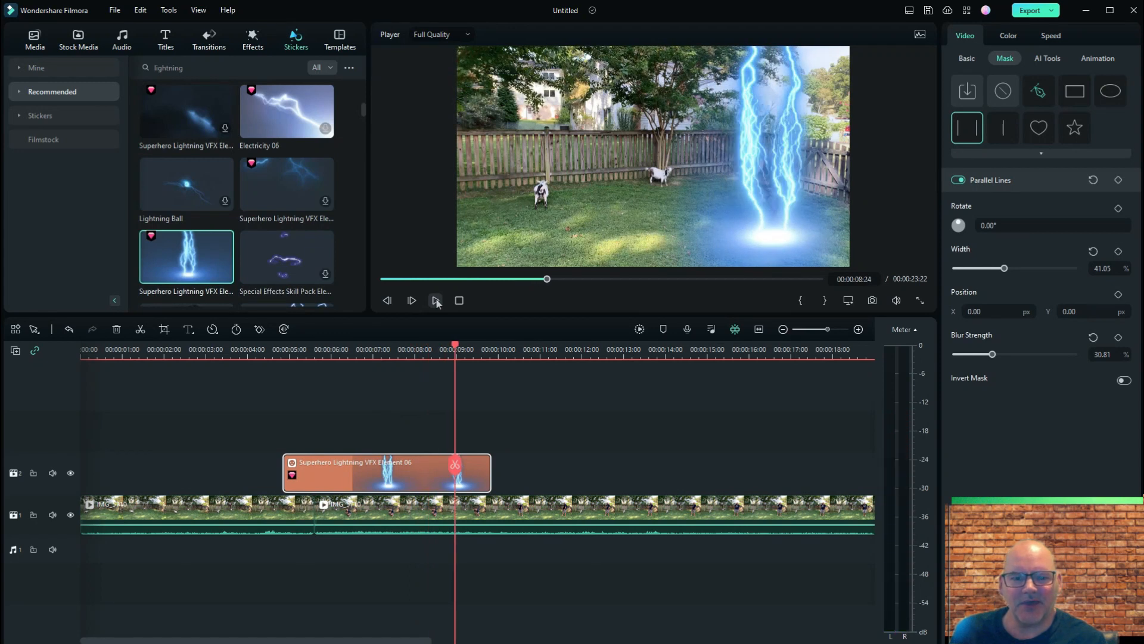
left_click_drag(455, 464, 415, 469)
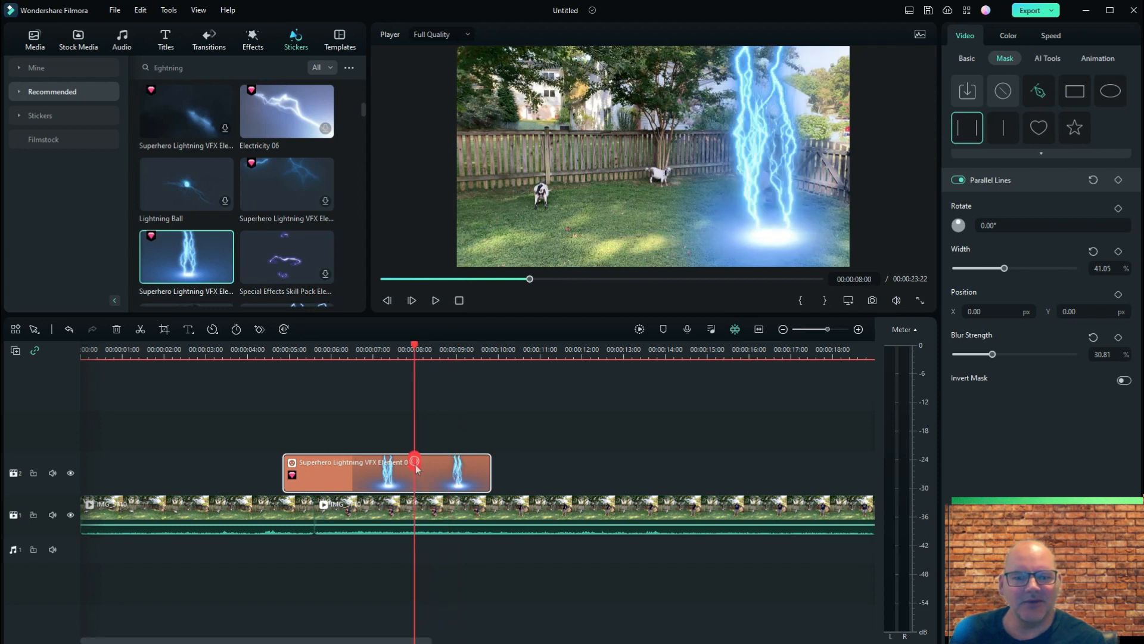
left_click(416, 465)
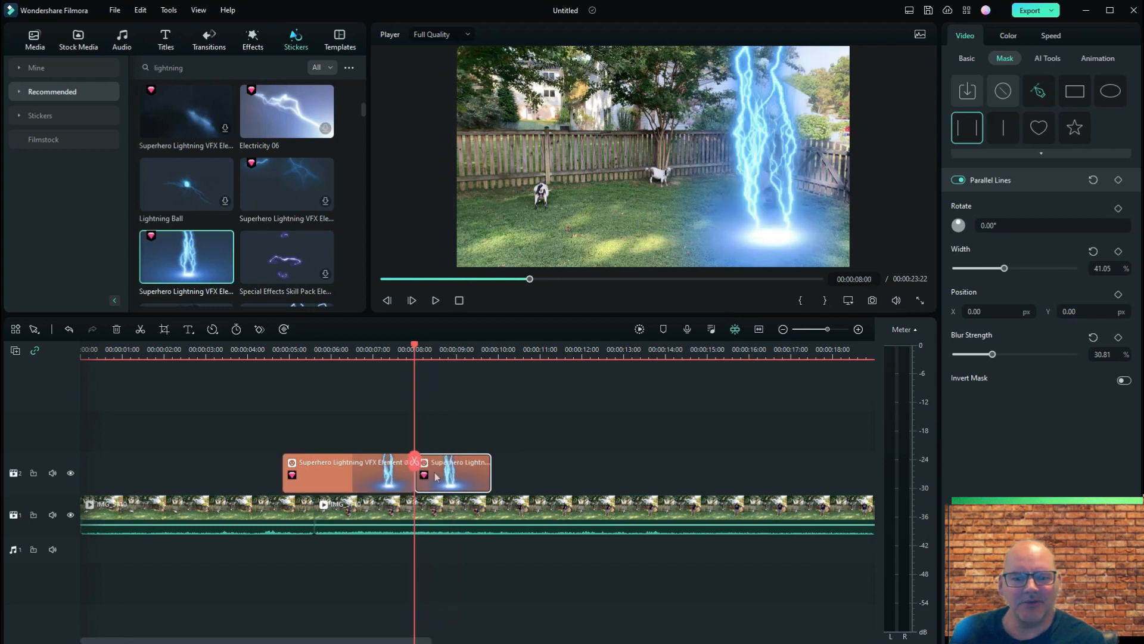
right_click(438, 478)
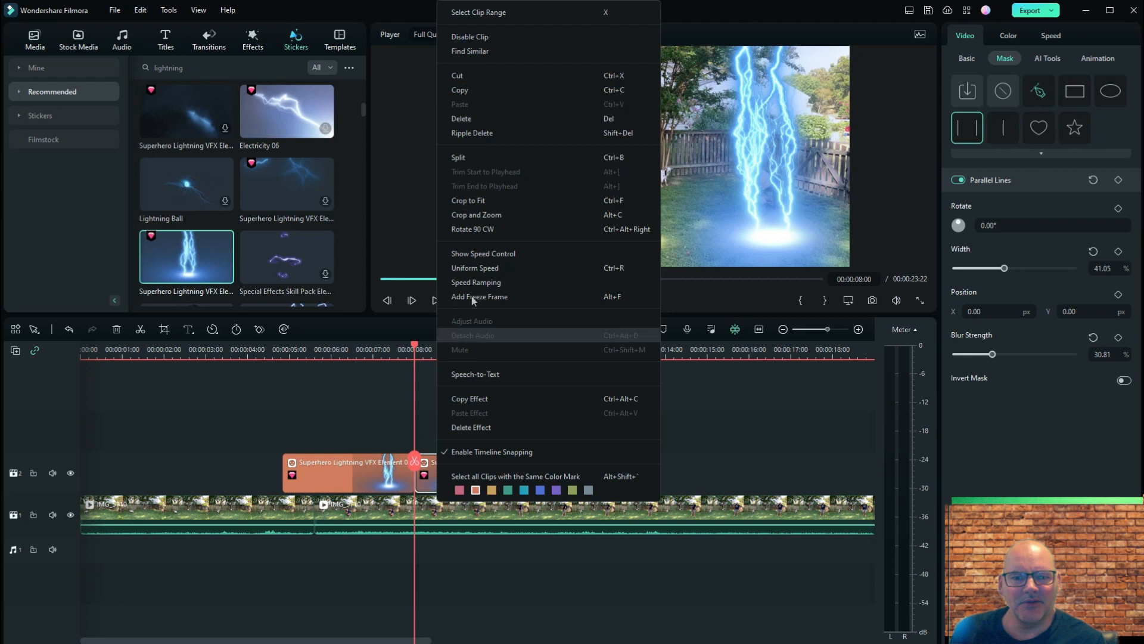
left_click(462, 118)
Play back the trimmed lightning strike and position the playhead at 00:00:11:02, where the standing man has his arm stretched out
left_click_drag(415, 462, 227, 468)
left_click(361, 482)
left_click(435, 300)
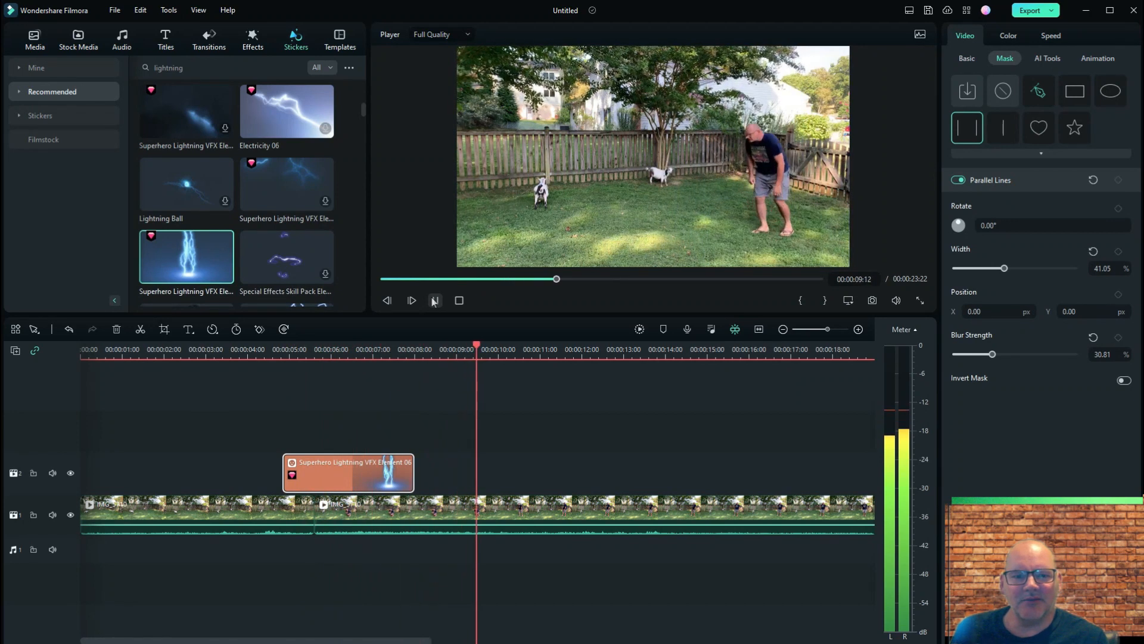
left_click(434, 301)
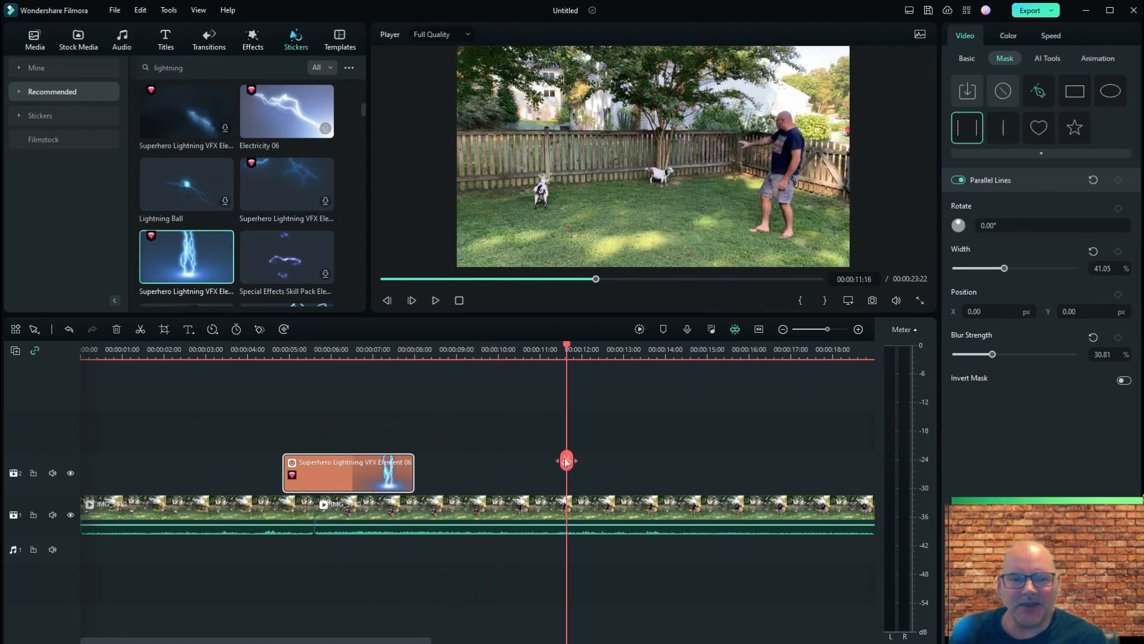
left_click_drag(566, 461, 544, 475)
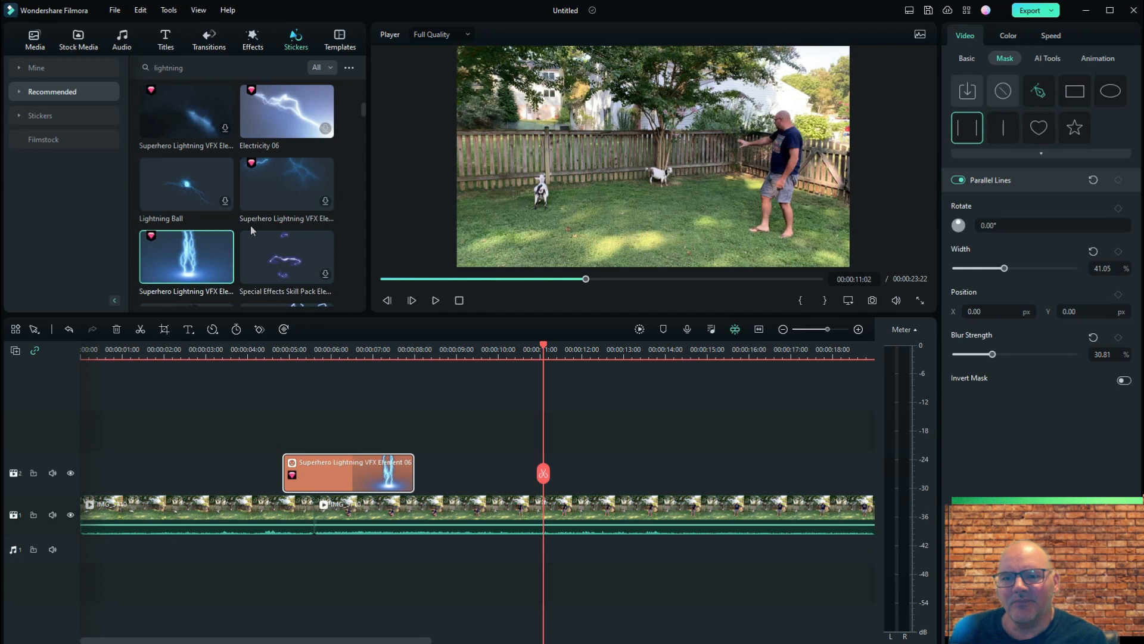
Place the Electricity - 20 sticker above the backyard clip so that it starts at 00:00:11:02
scroll(250, 225, "down", 5)
scroll(231, 214, "down", 3)
left_click(281, 233)
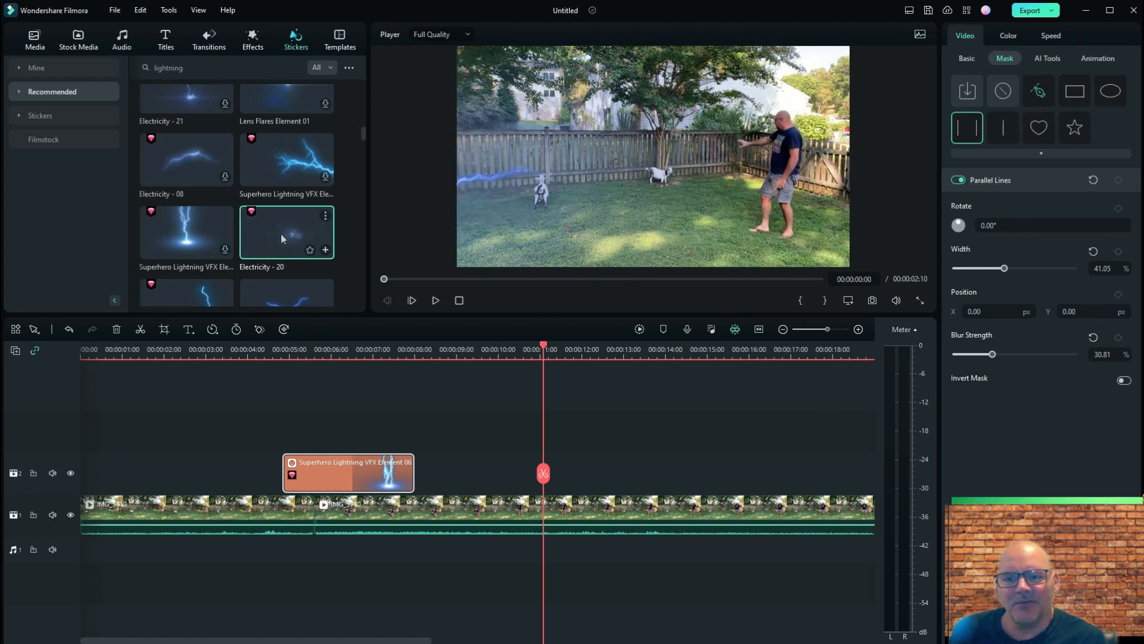
left_click_drag(284, 232, 548, 478)
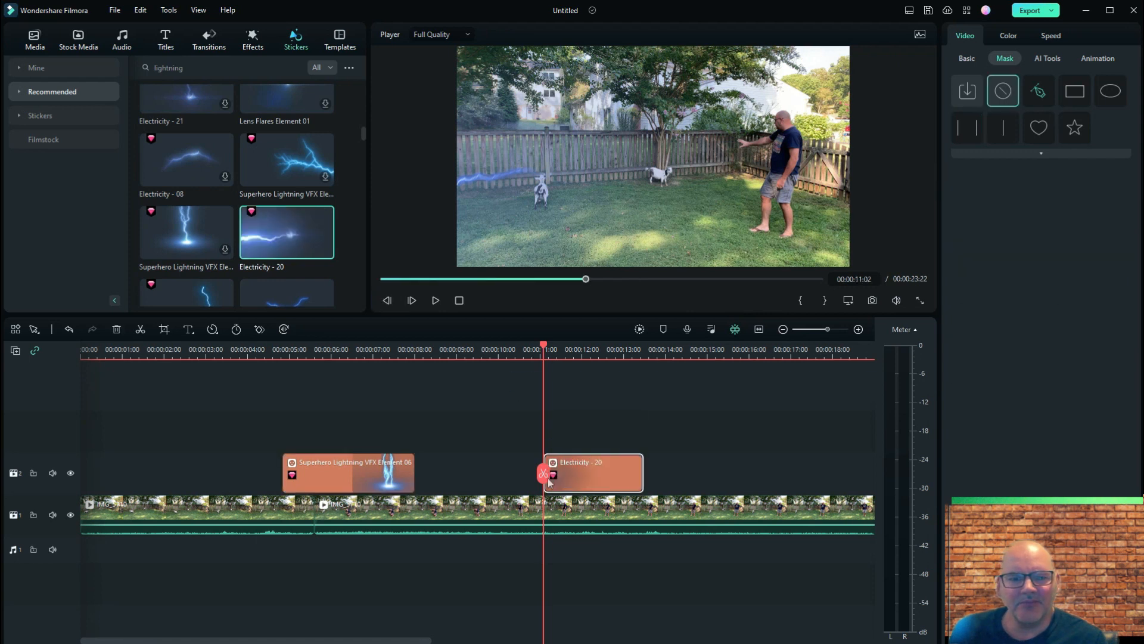
Shrink the Electricity - 20 bolt to about half size and move its tip to the standing man's outstretched hand
left_click_drag(509, 174, 558, 175)
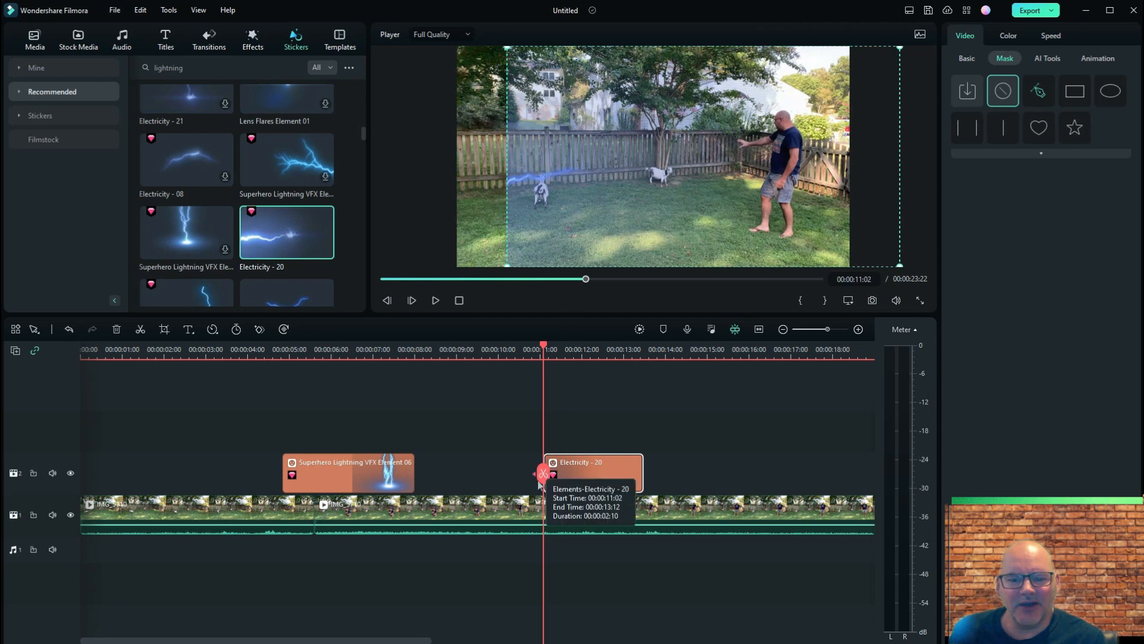
mouse_move(543, 476)
left_mouse_down()
mouse_move(566, 476)
mouse_move(547, 478)
left_mouse_up()
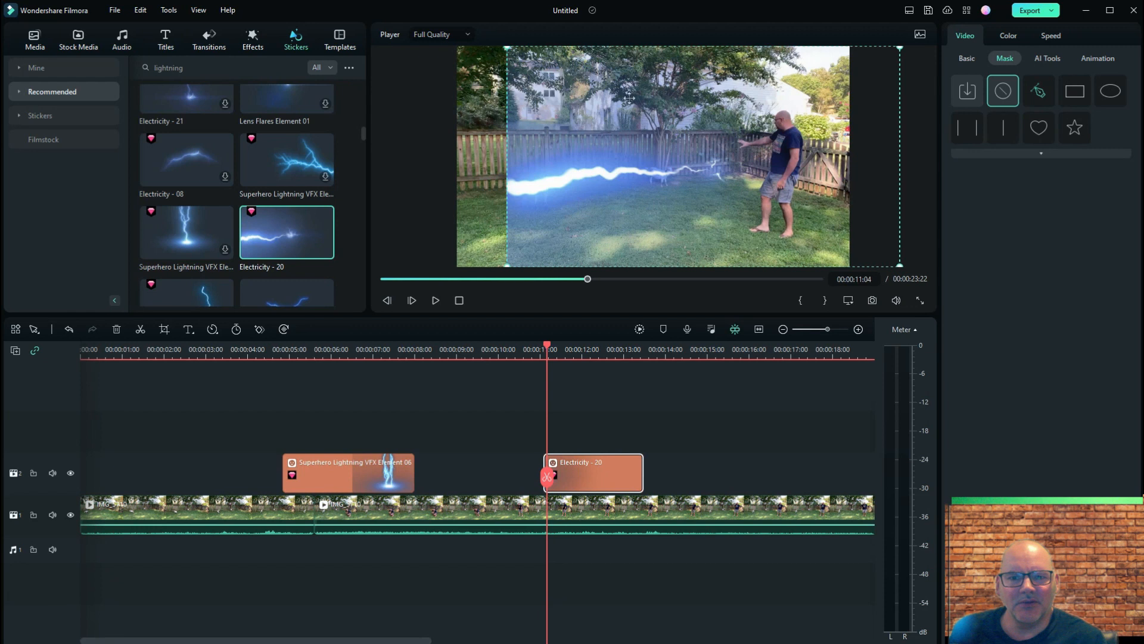
left_click_drag(503, 44, 704, 157)
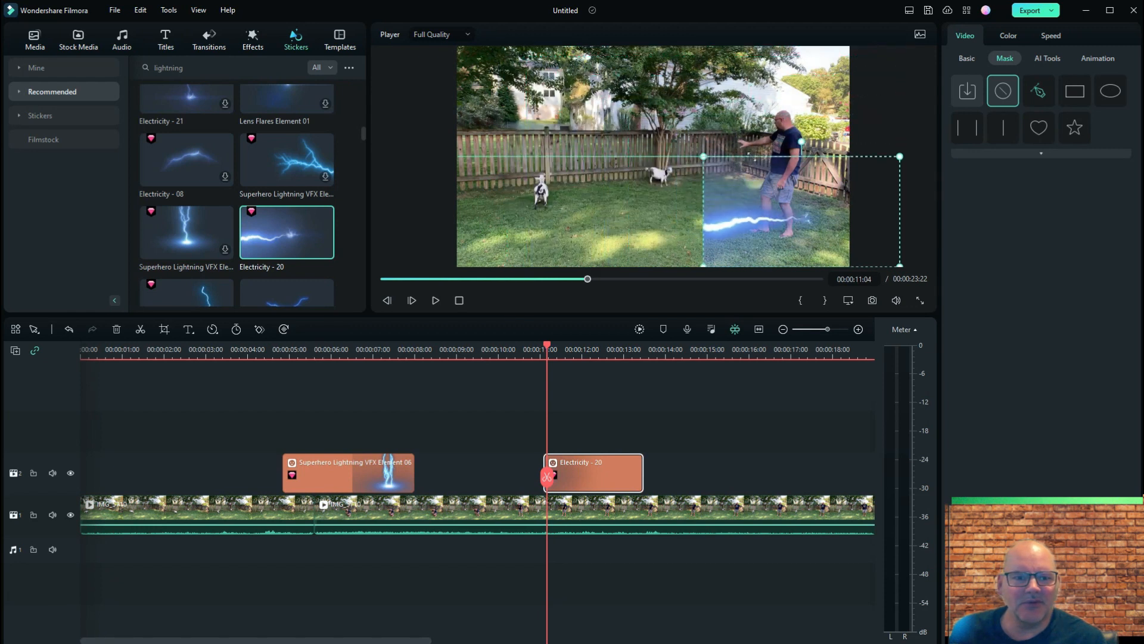
left_click_drag(782, 230, 722, 156)
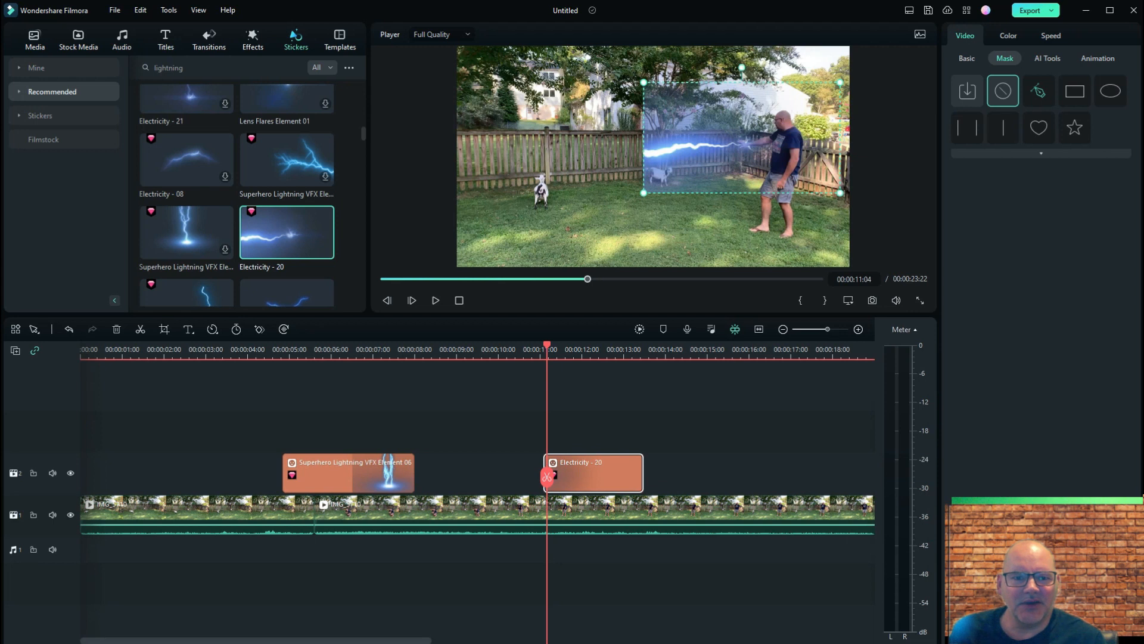
Tilt, resize and reposition the bolt so it runs from the man's hand down to the goat beneath the tree
left_click(741, 70)
left_click(737, 94)
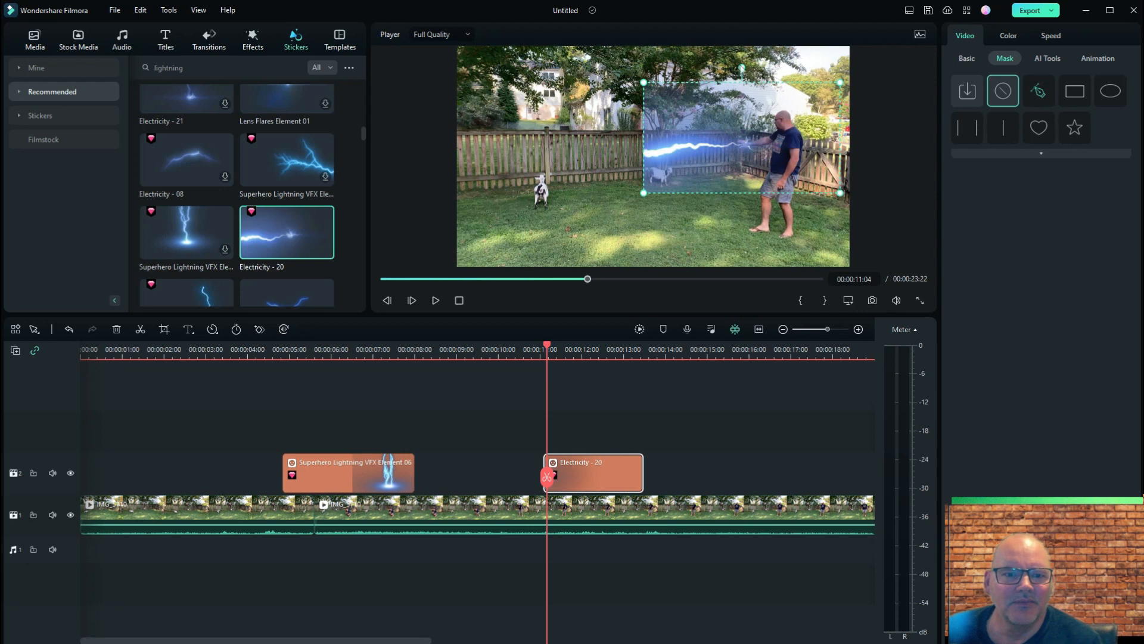
left_click_drag(742, 68, 724, 69)
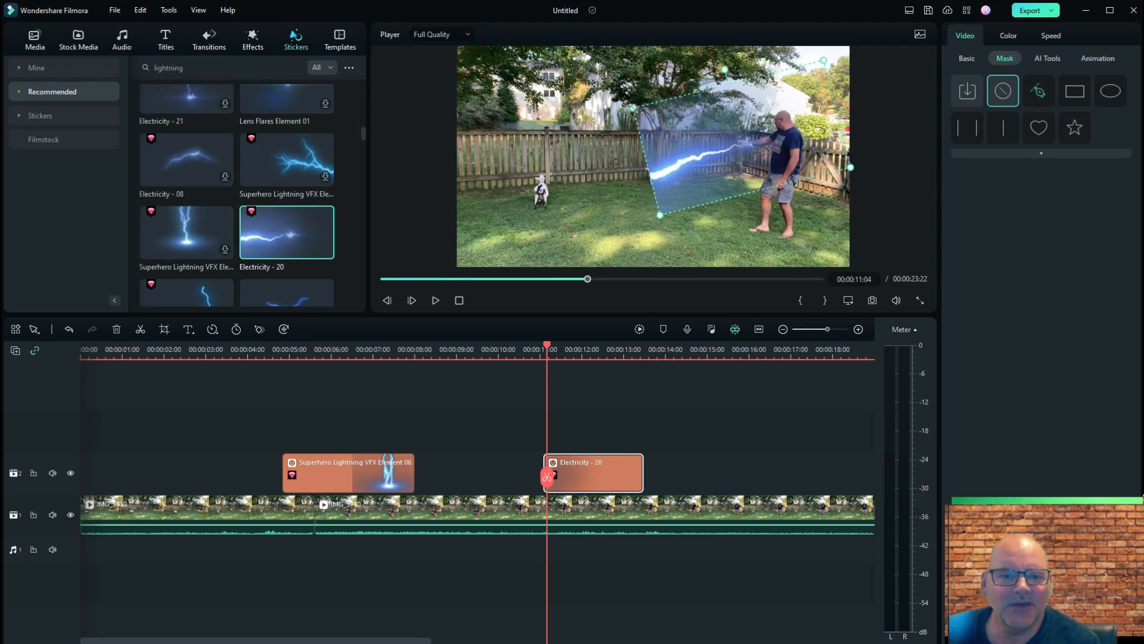
left_click_drag(703, 156, 722, 157)
left_click_drag(654, 113, 680, 121)
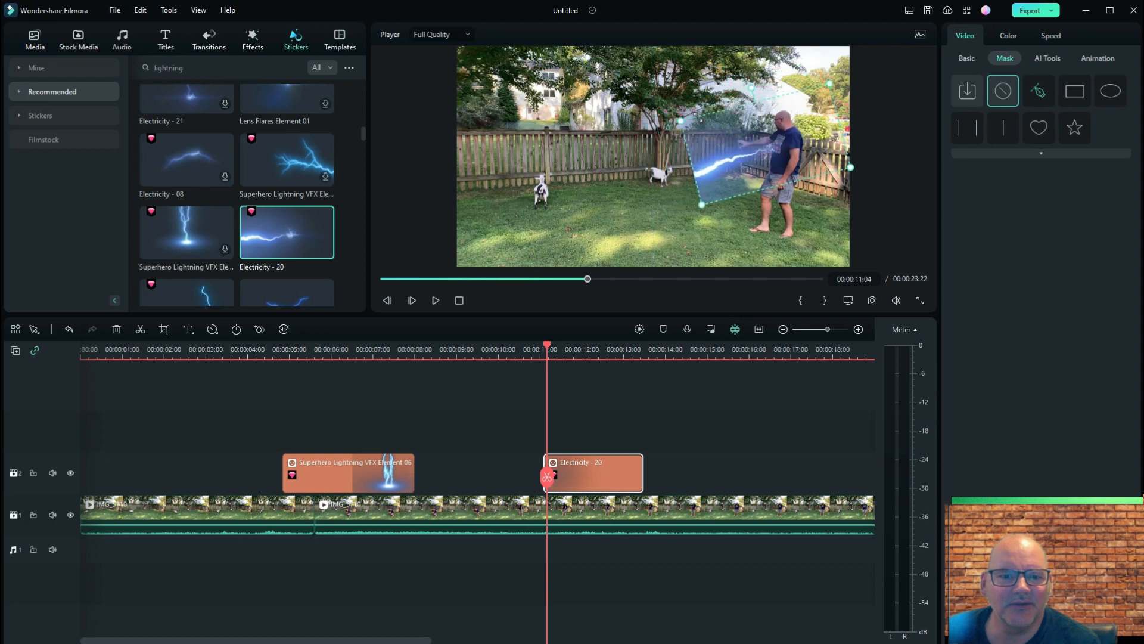
left_click_drag(796, 162, 758, 161)
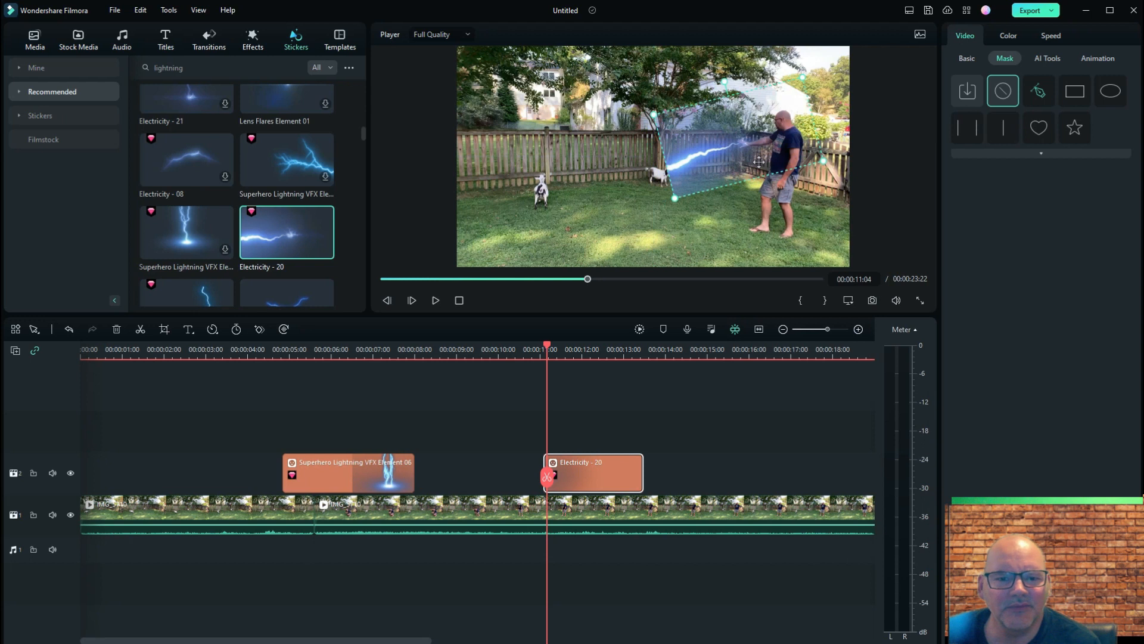
left_click_drag(675, 197, 669, 203)
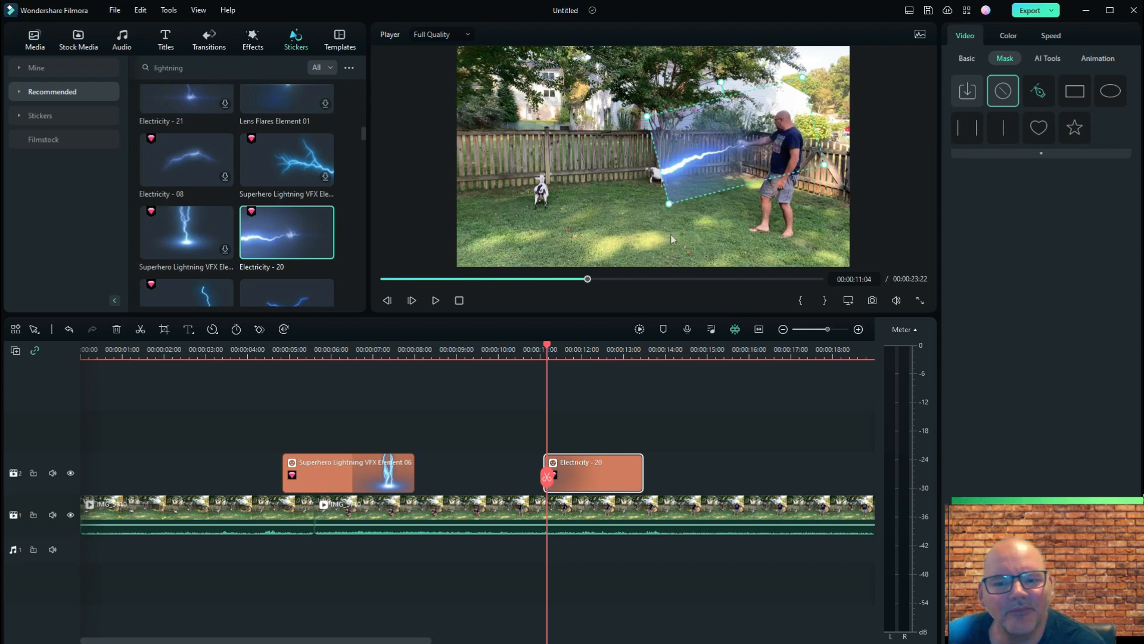
Play back the bolt from 00:00:09:15 and scrub to 00:00:11:15 to check its timing against the man's gesture
left_click_drag(547, 477, 481, 483)
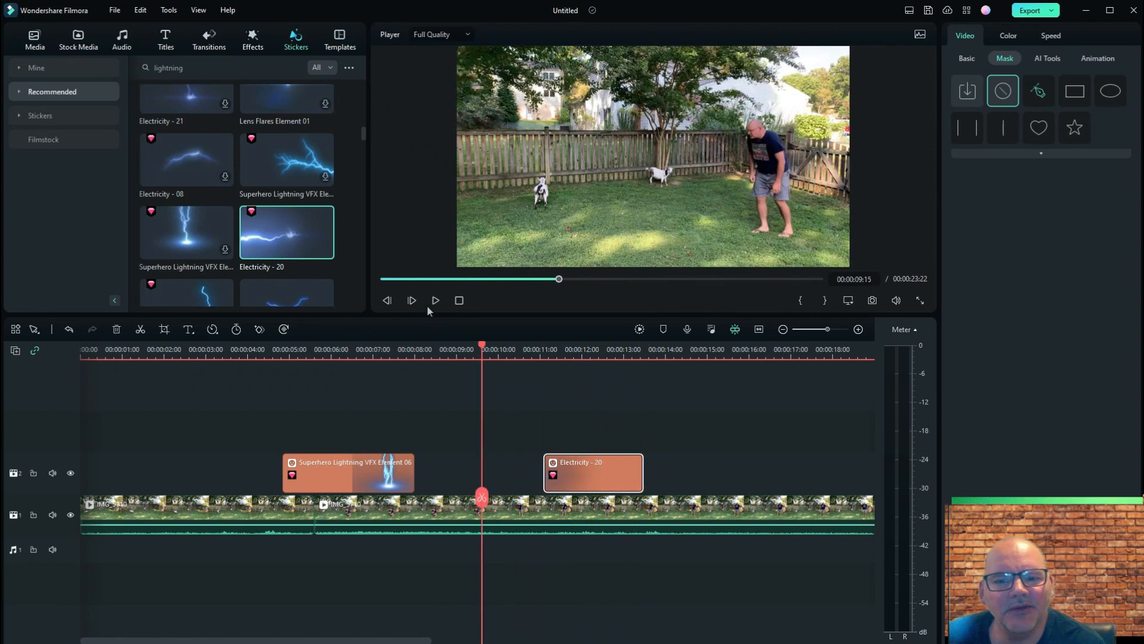
left_click(435, 301)
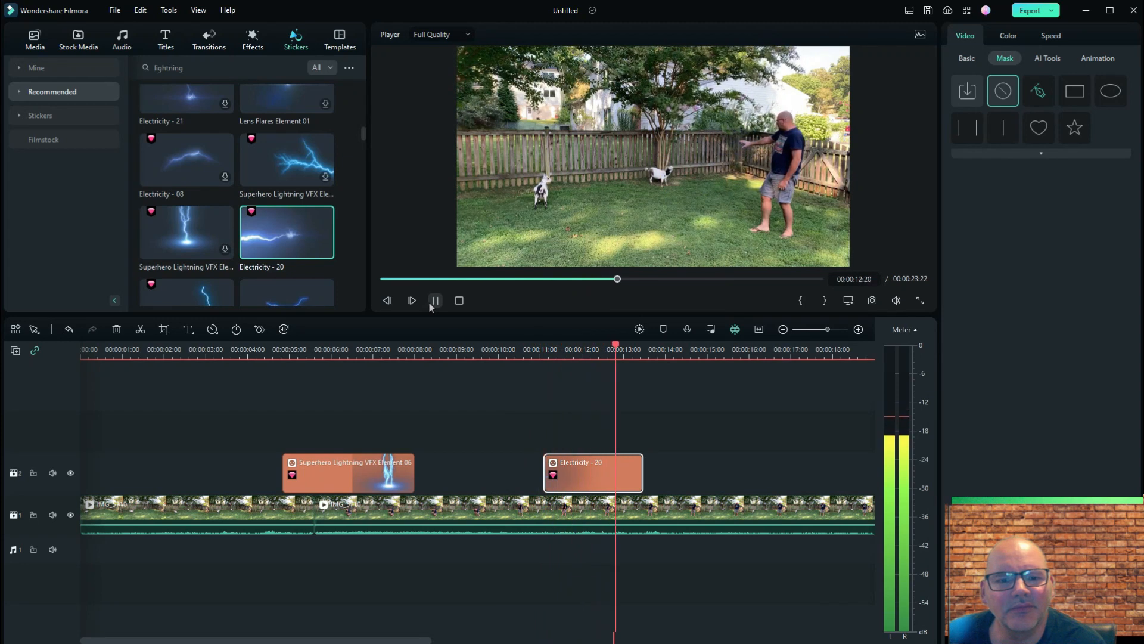
left_click(435, 300)
left_click(527, 350)
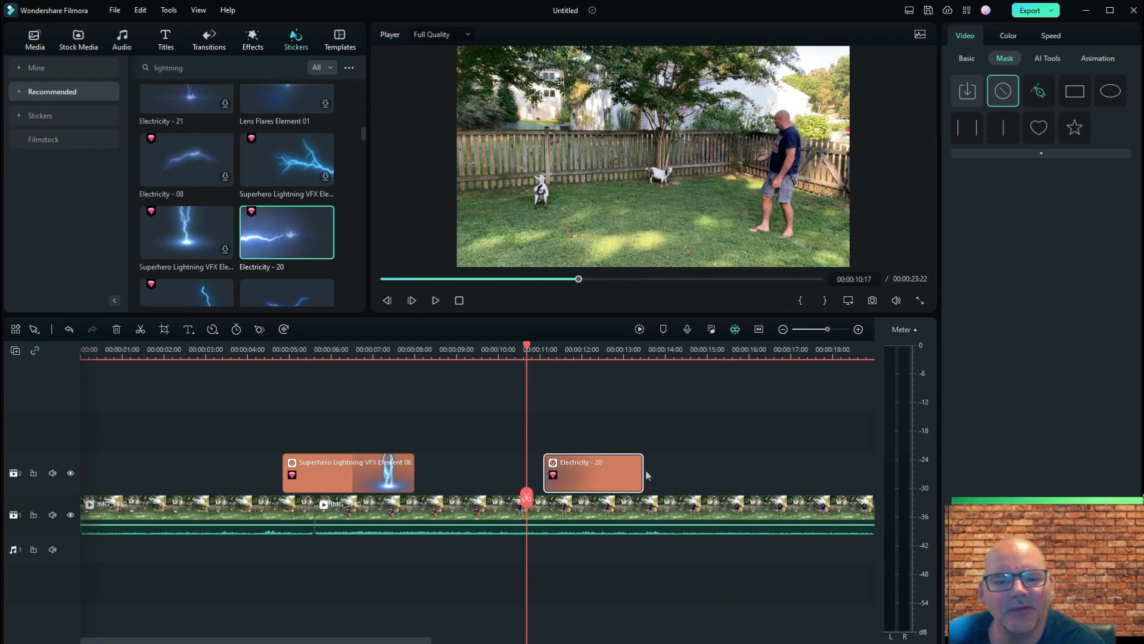
left_click_drag(527, 497, 566, 500)
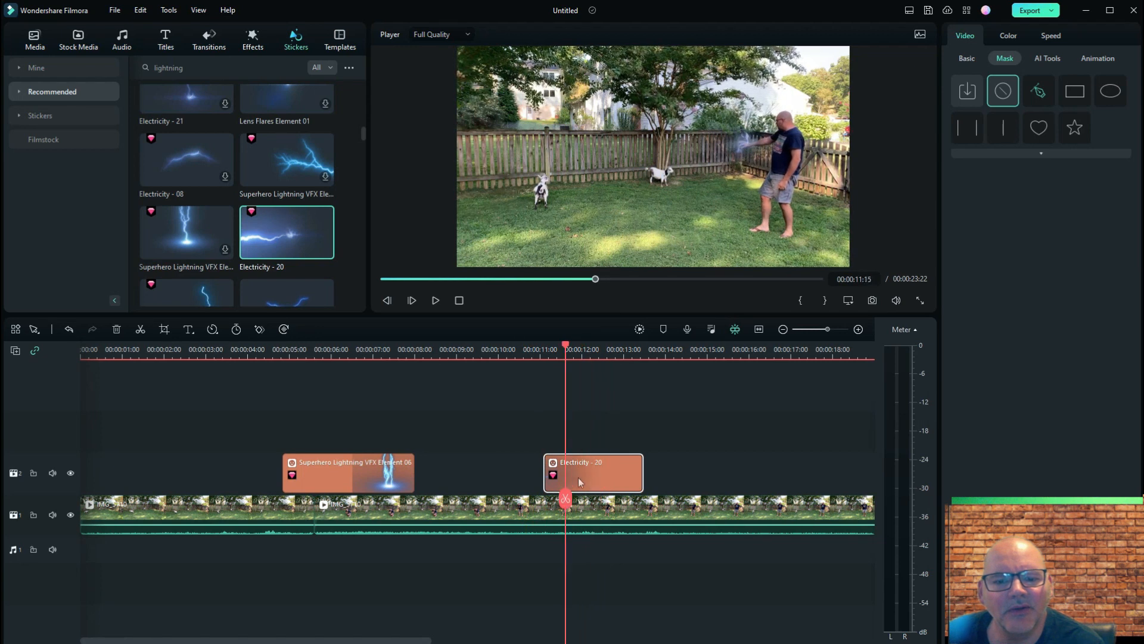
Apply the Flash out speed ramp to the Electricity - 20 sticker and lower its curve points for a duration of 00:00:03:02
left_click(1052, 37)
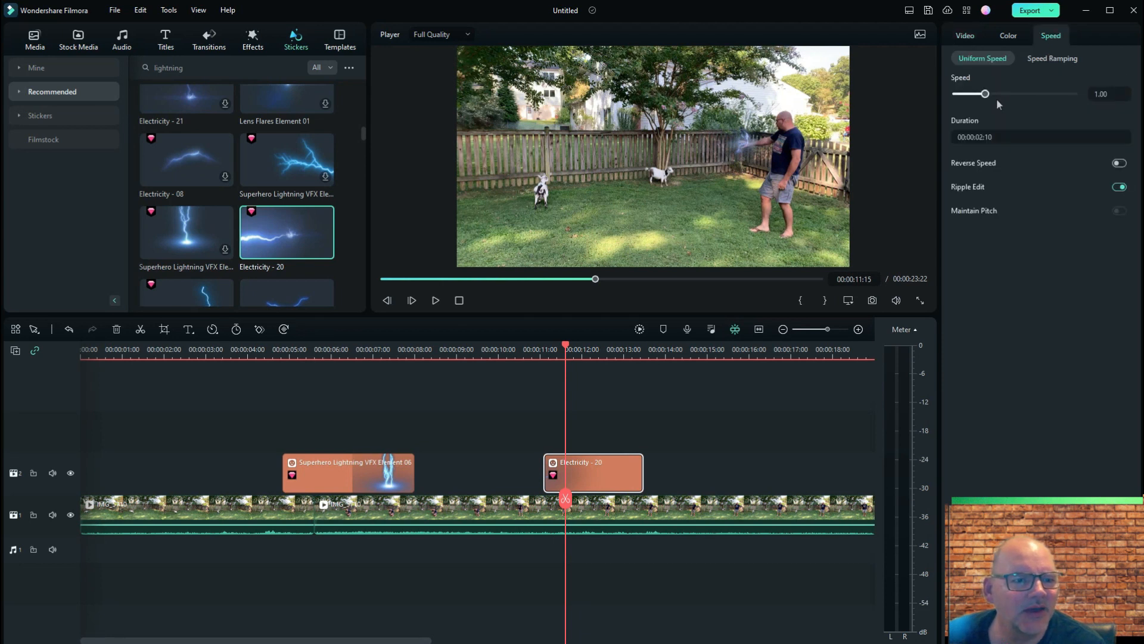
left_click(1053, 62)
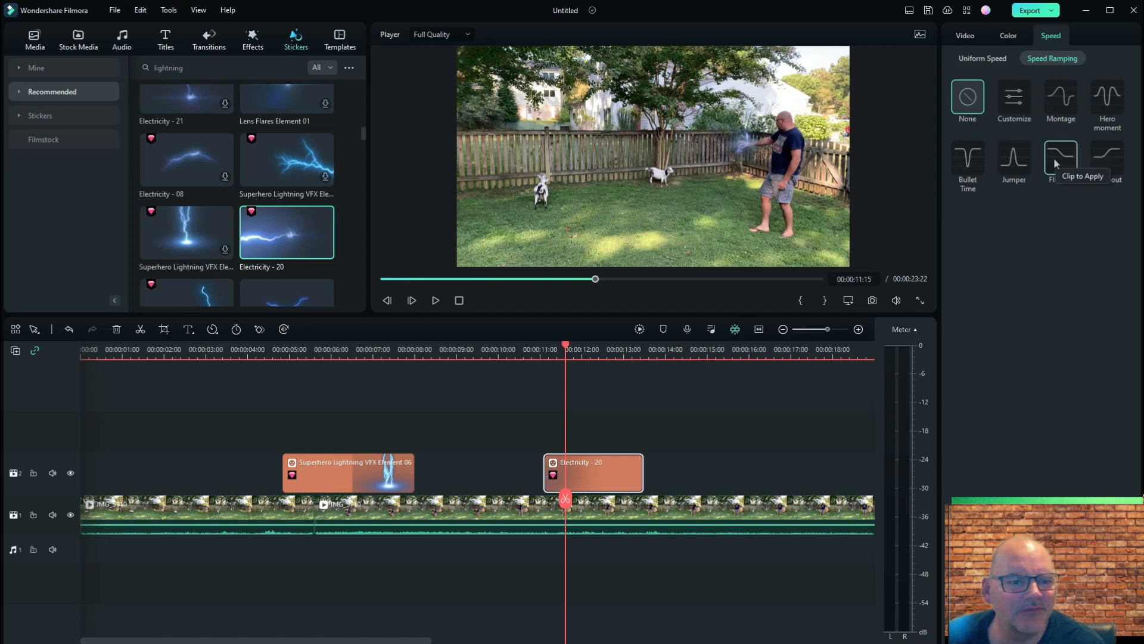
left_click(1107, 157)
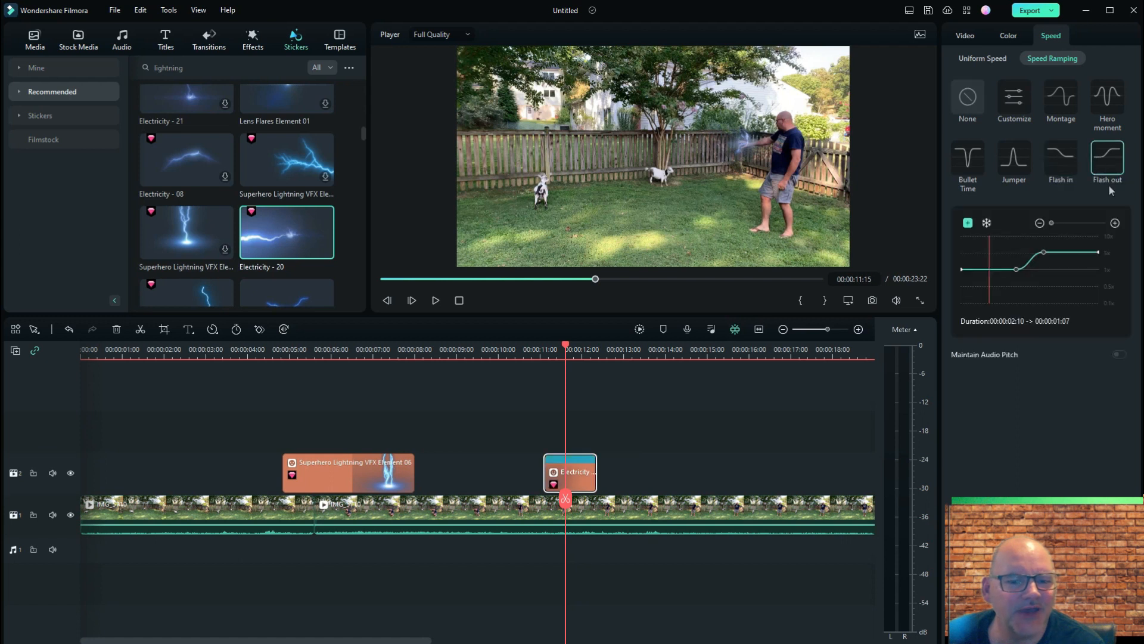
left_click_drag(566, 498, 539, 497)
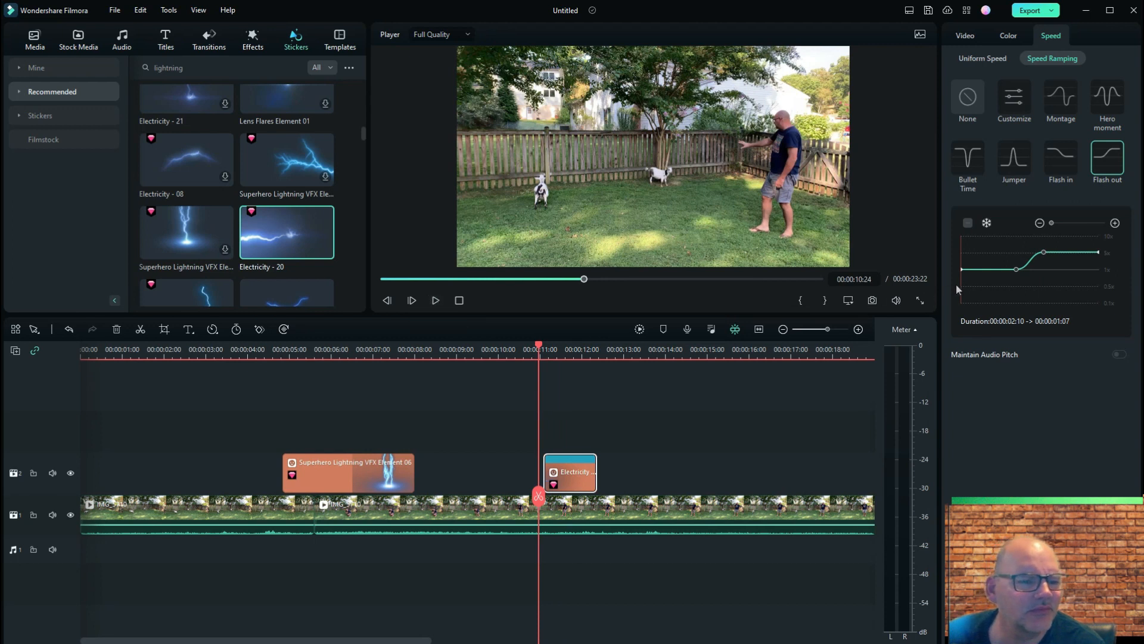
mouse_move(961, 270)
left_mouse_down()
mouse_move(961, 281)
mouse_move(1013, 277)
mouse_move(1013, 262)
mouse_move(973, 288)
mouse_move(952, 284)
mouse_move(979, 283)
left_mouse_up()
left_click_drag(1043, 253, 1026, 274)
left_click_drag(1097, 250, 1098, 272)
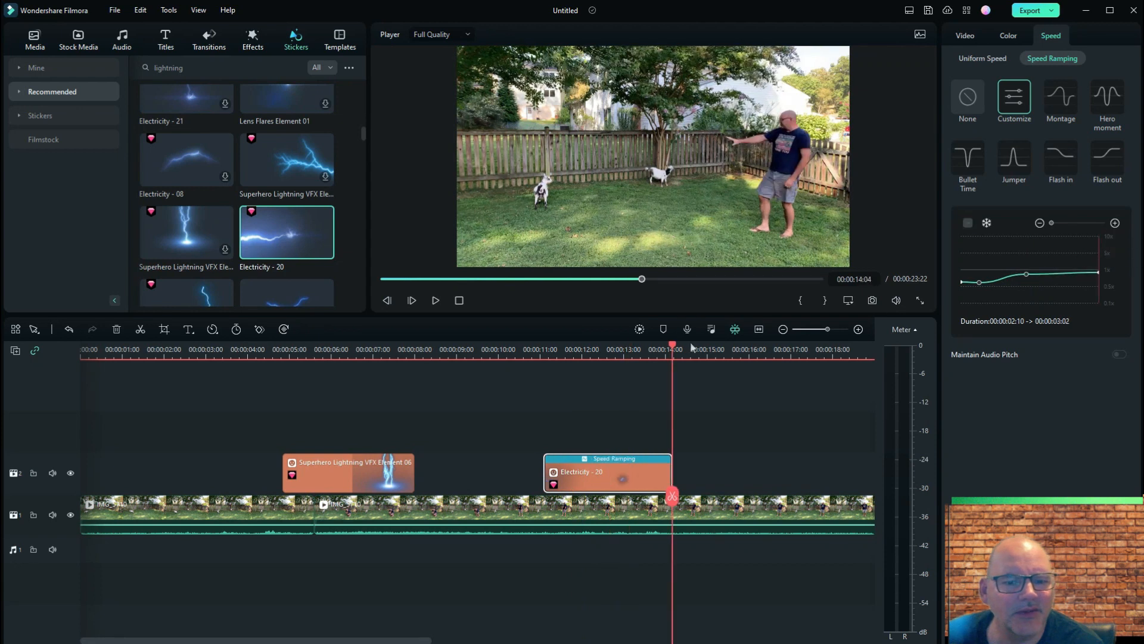
Play back the speed-ramped bolt from 00:00:10:18 through the man walking off at 00:00:19:01
left_click_drag(673, 496, 528, 499)
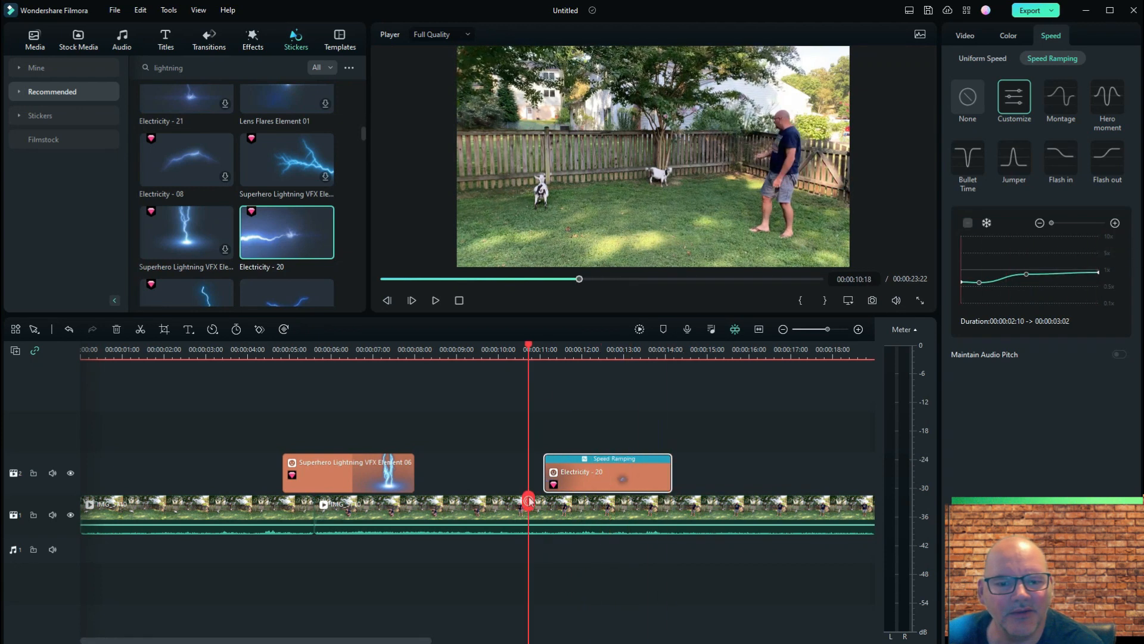
left_click(436, 302)
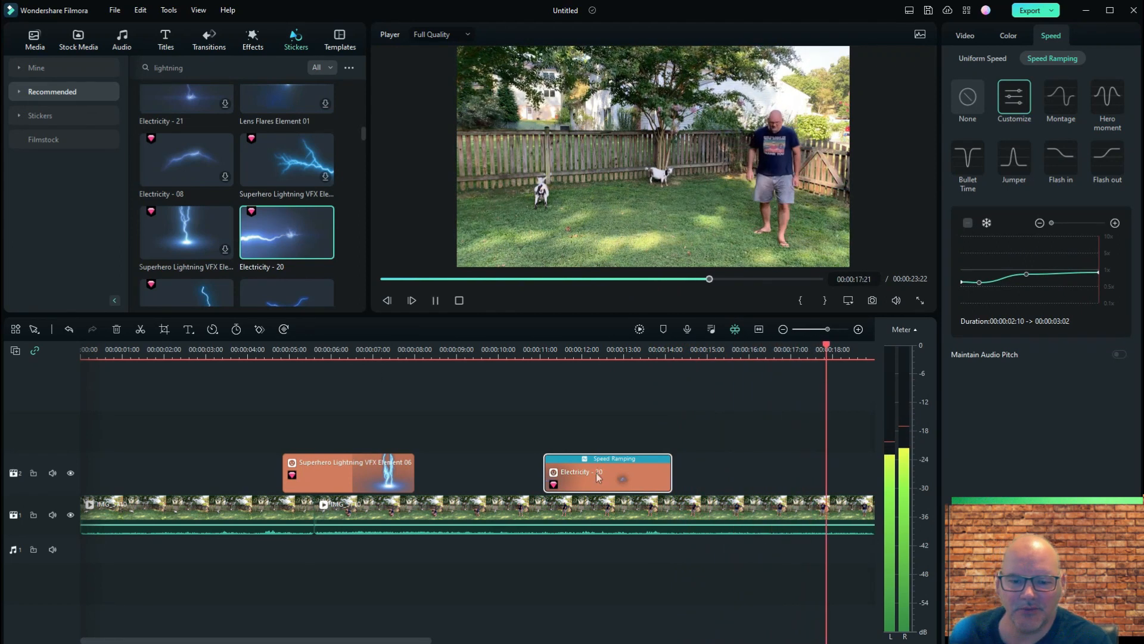
left_click(435, 300)
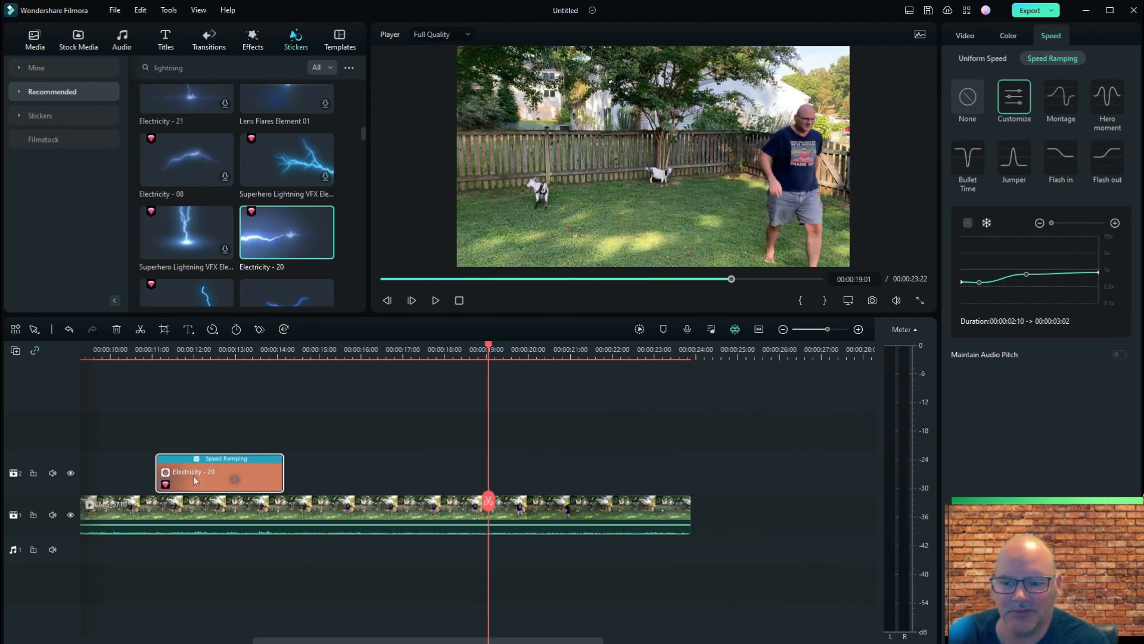
Duplicate the speed-ramped Electricity - 20 sticker and start the copy at 00:00:14:13, where the man points again
key("ctrl+c")
left_click(326, 458)
key("ctrl+v")
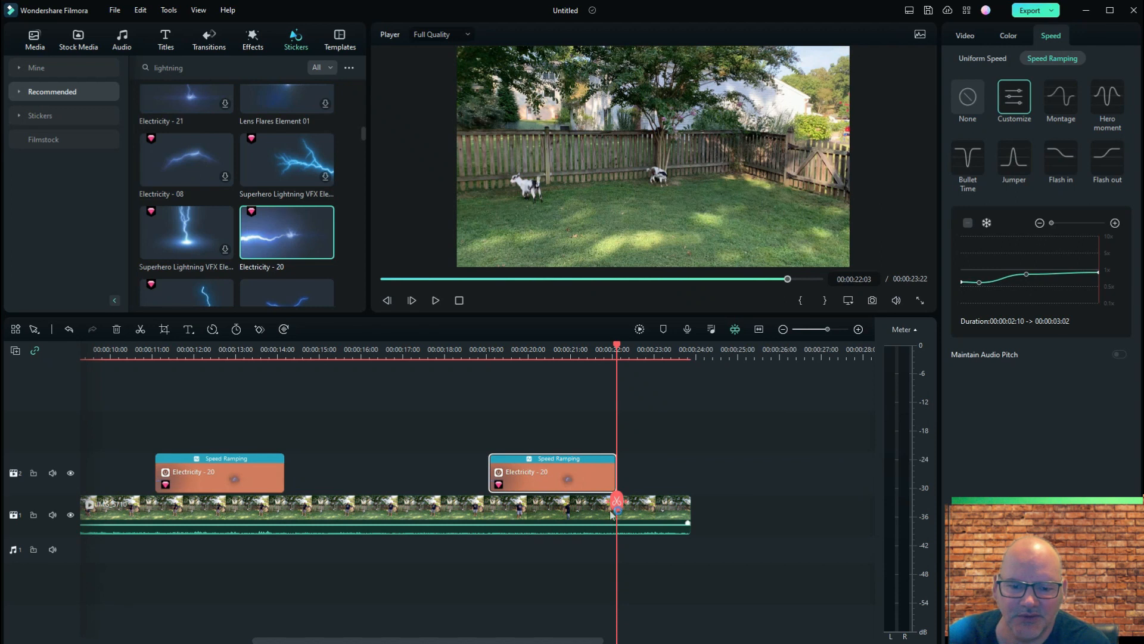
left_click_drag(616, 509, 299, 522)
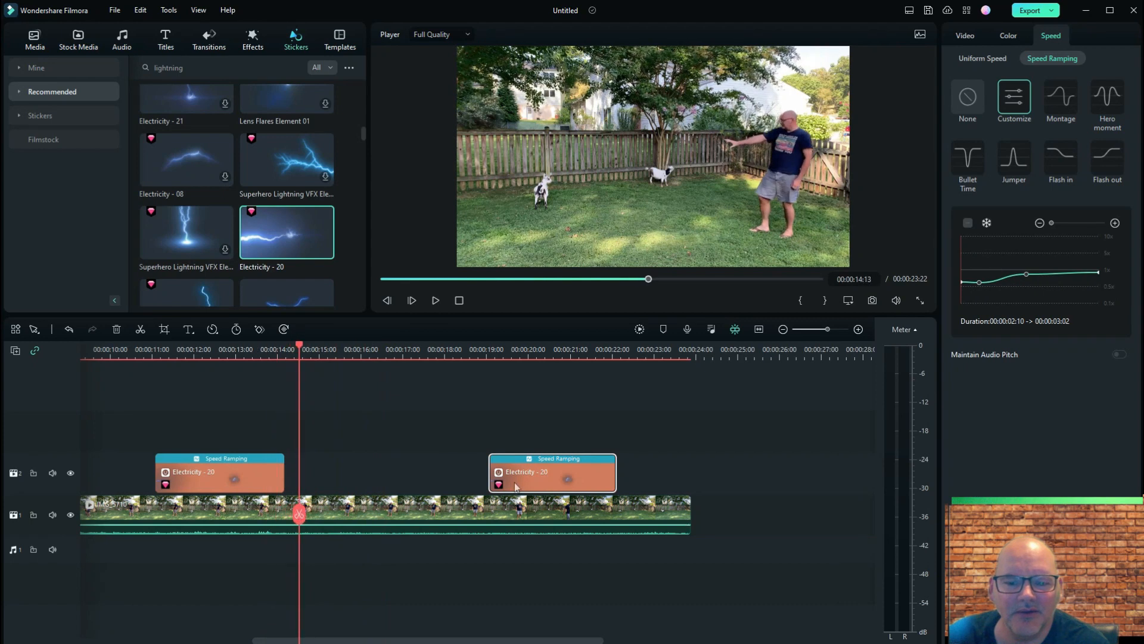
left_click_drag(545, 467, 350, 473)
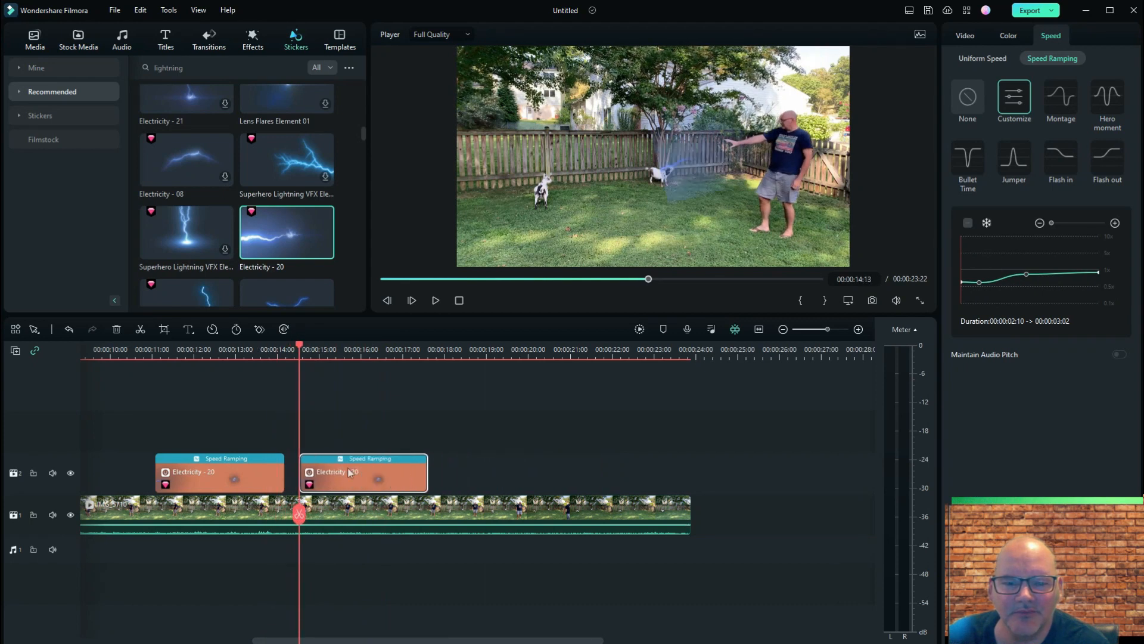
At 00:00:14:20, enlarge the second bolt to 68.49%, rotate it to -5.99° and align its tip with the man's hand
left_click_drag(296, 515, 311, 516)
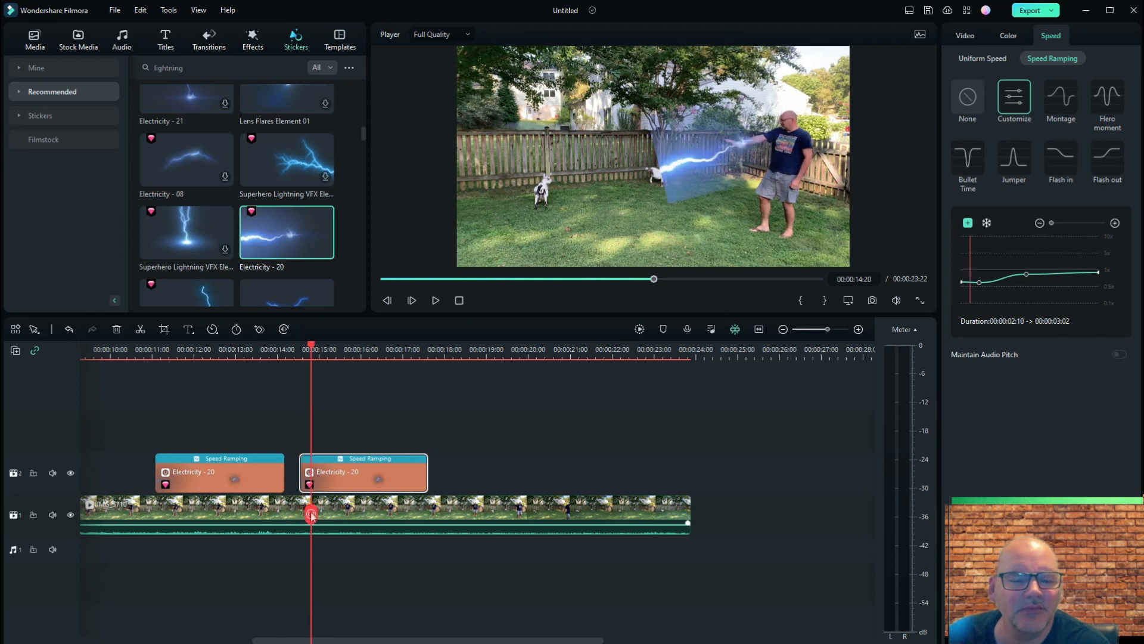
left_click(669, 161)
left_click_drag(668, 204, 559, 223)
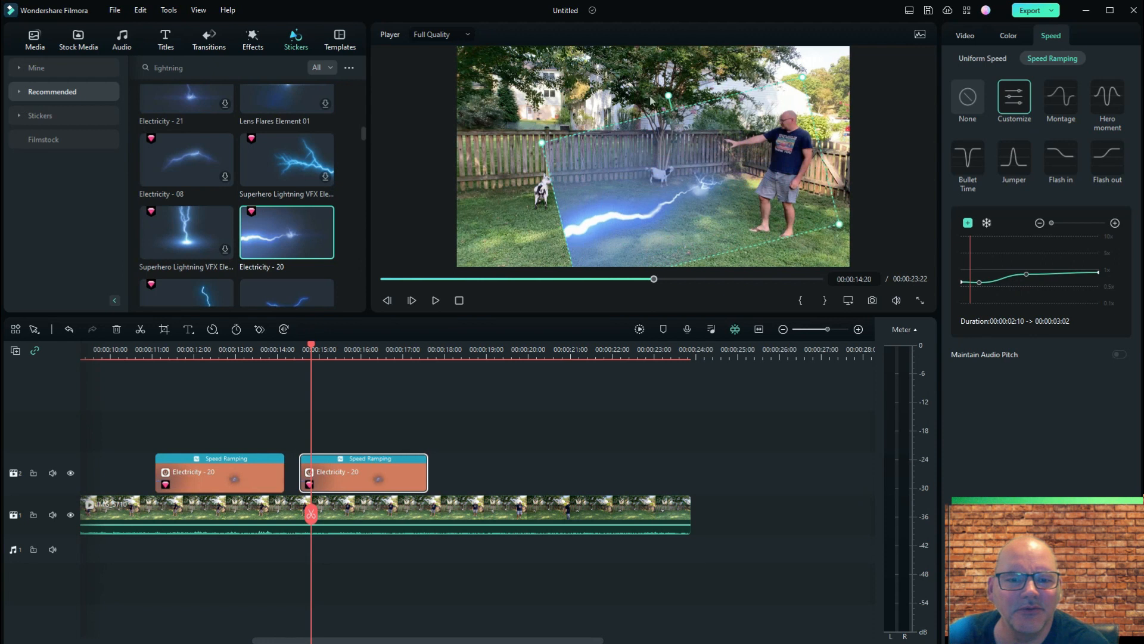
left_click_drag(669, 96, 682, 94)
left_click_drag(649, 193, 667, 153)
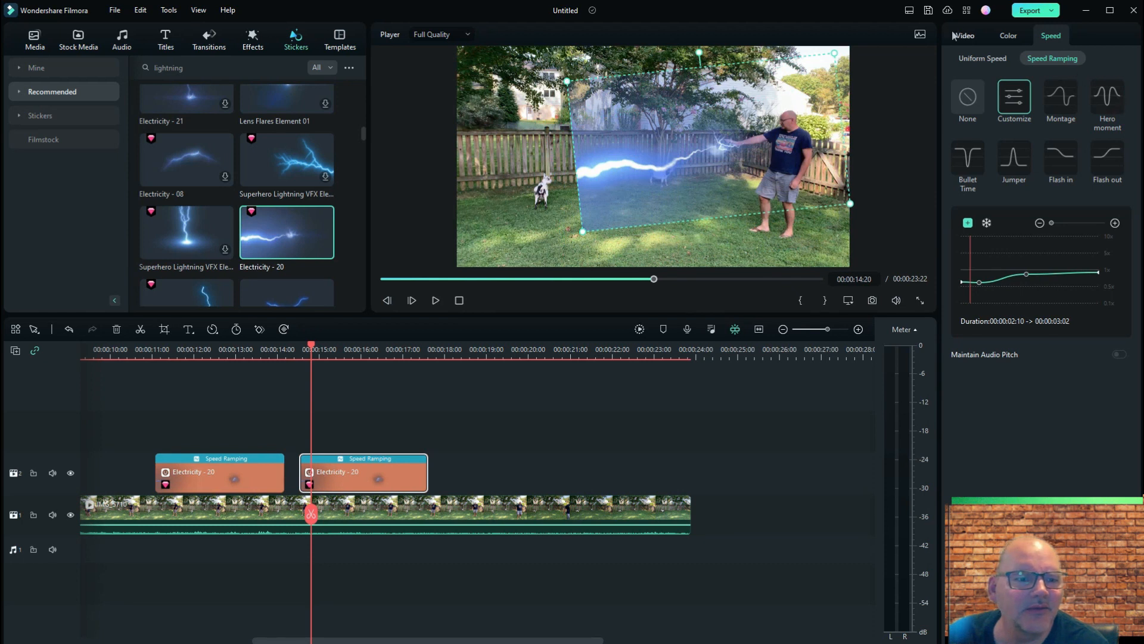
Stretch the second bolt toward the farther goat with scale X 86.83%, Y 46.51%, position X 288.67, Y 84.60 and rotation -9.96°
left_click(965, 38)
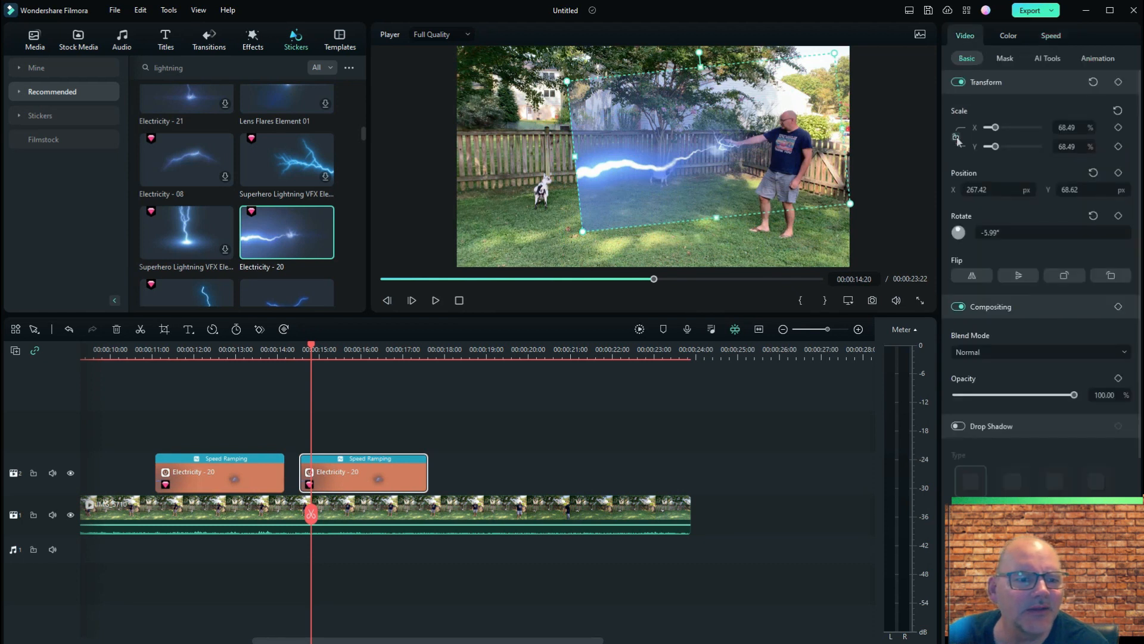
left_click_drag(996, 129, 993, 149)
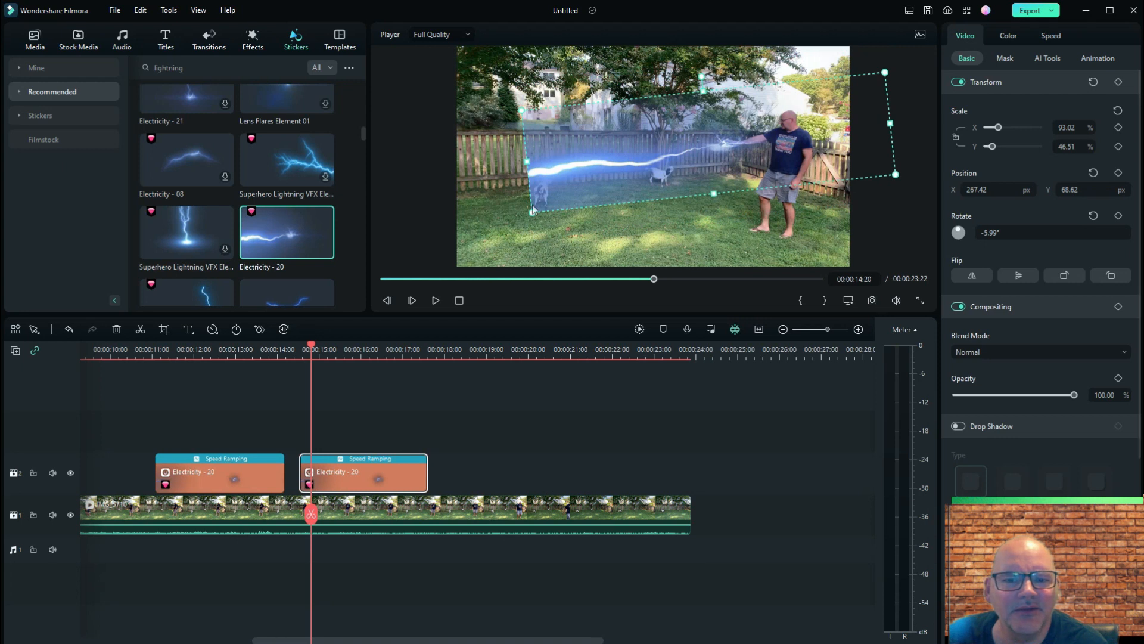
left_click_drag(526, 161, 555, 162)
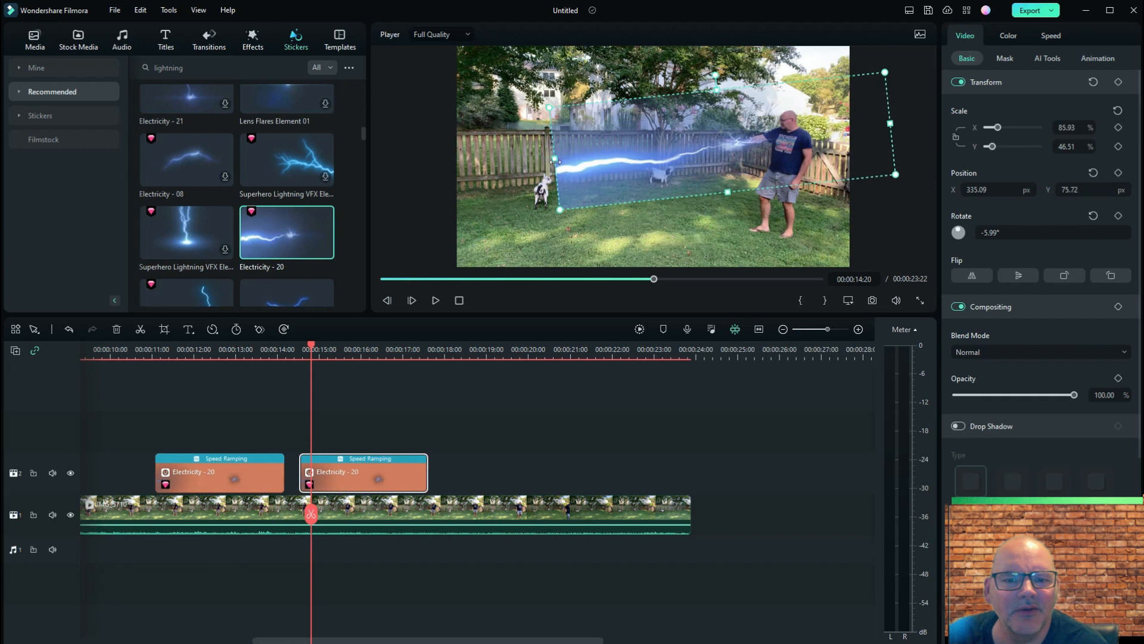
left_click_drag(709, 164, 702, 168)
left_click_drag(706, 72, 702, 72)
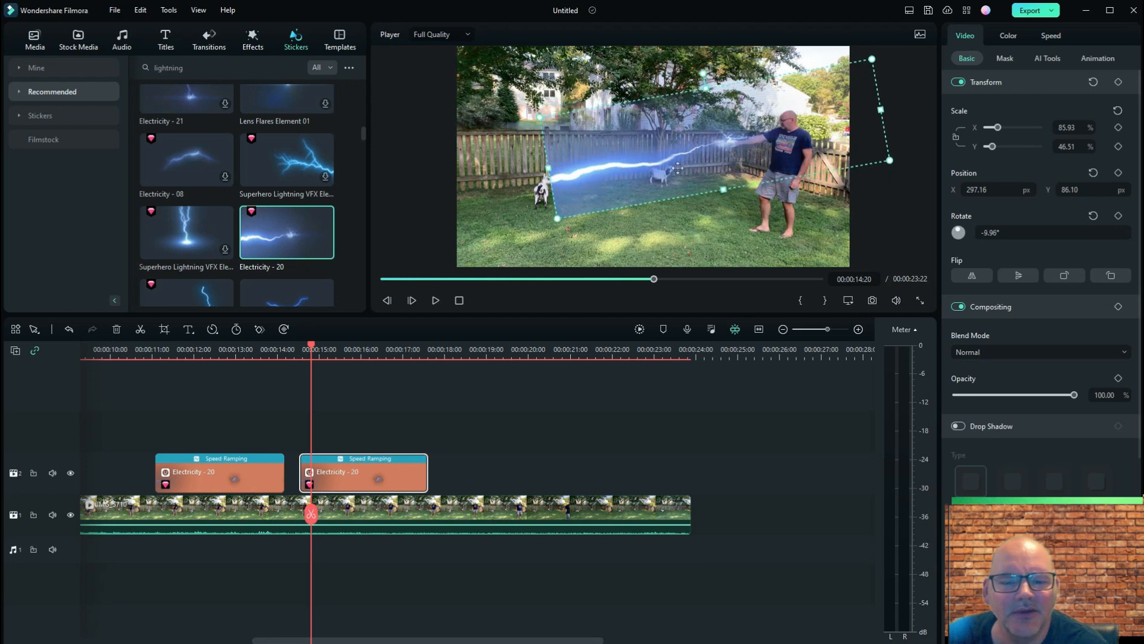
left_click_drag(550, 168, 546, 168)
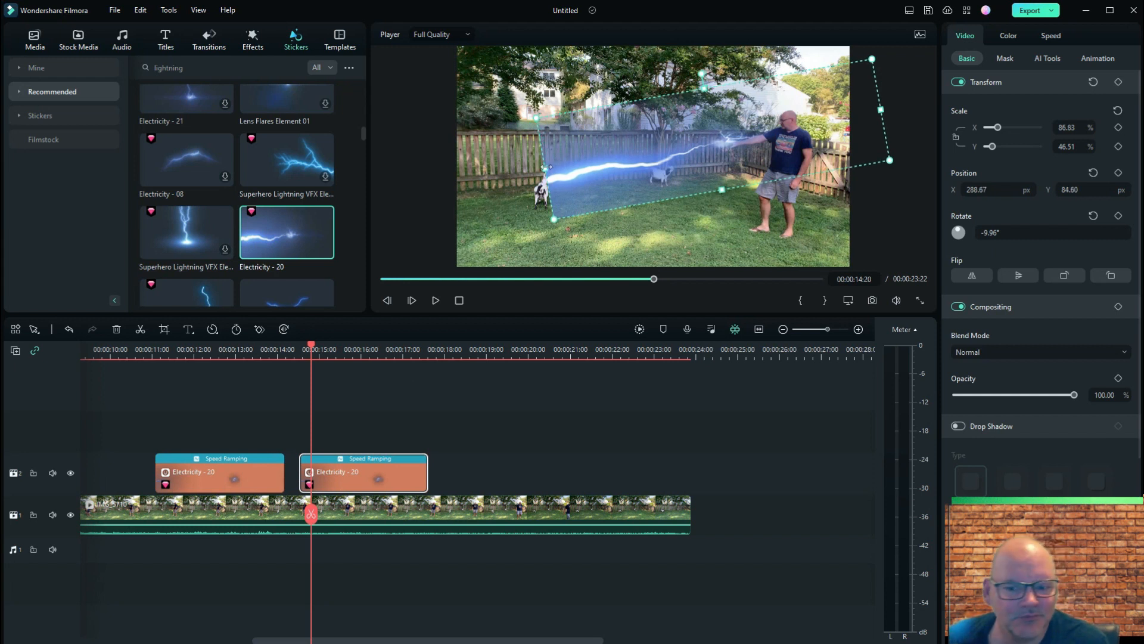
Play back both bolts from just before the first one to check how they strike the goats
left_click_drag(310, 515, 124, 517)
left_click(436, 301)
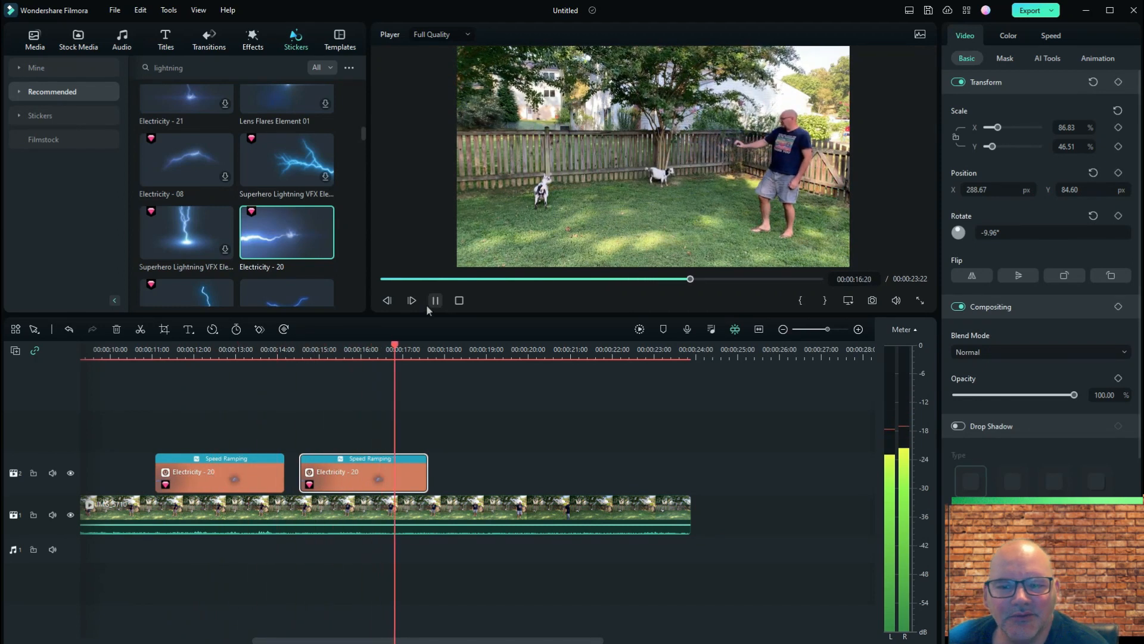
Stop the playback and move the second Electricity - 20 sticker slightly earlier so that it starts at 00:00:14:11
left_click(436, 302)
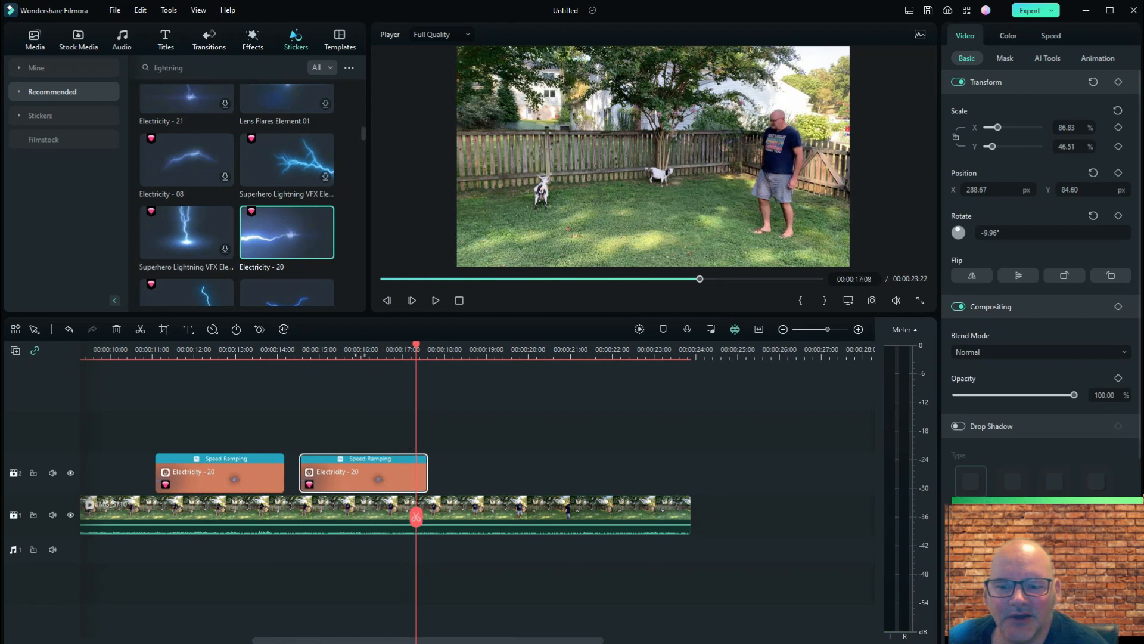
left_click_drag(359, 355, 404, 354)
mouse_move(363, 470)
left_mouse_down()
mouse_move(348, 471)
mouse_move(366, 471)
left_mouse_up()
left_click_drag(419, 516, 238, 523)
left_click_drag(286, 477, 282, 477)
left_click_drag(238, 524, 240, 486)
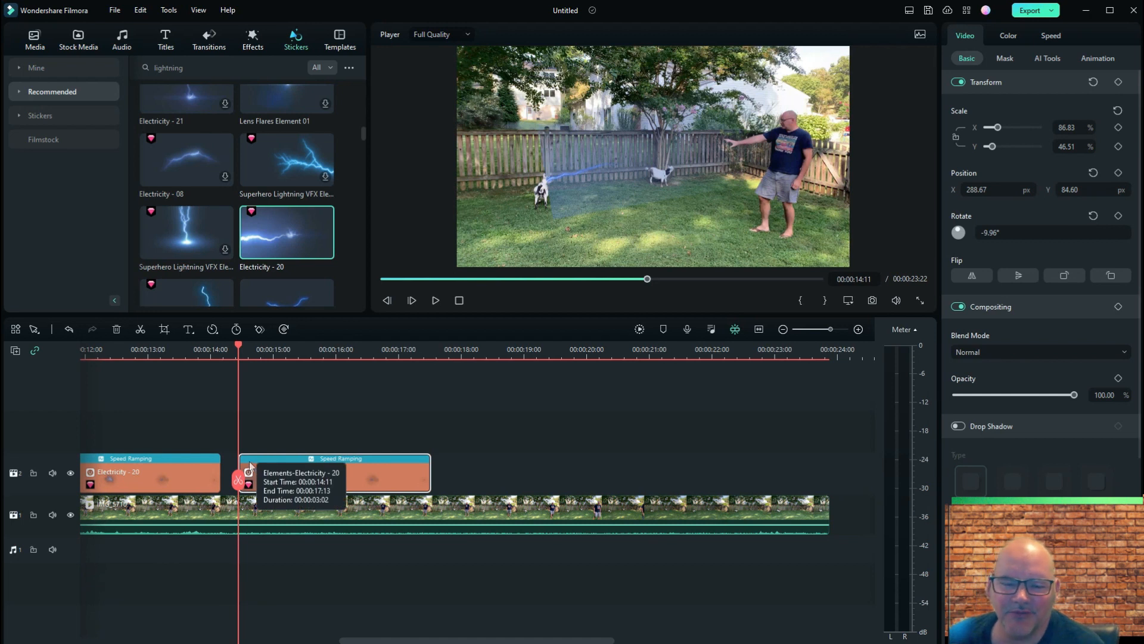
Play back the video from just before the second bolt to check its timing and how the man leaves the frame
left_click_drag(647, 279, 633, 280)
left_click(436, 300)
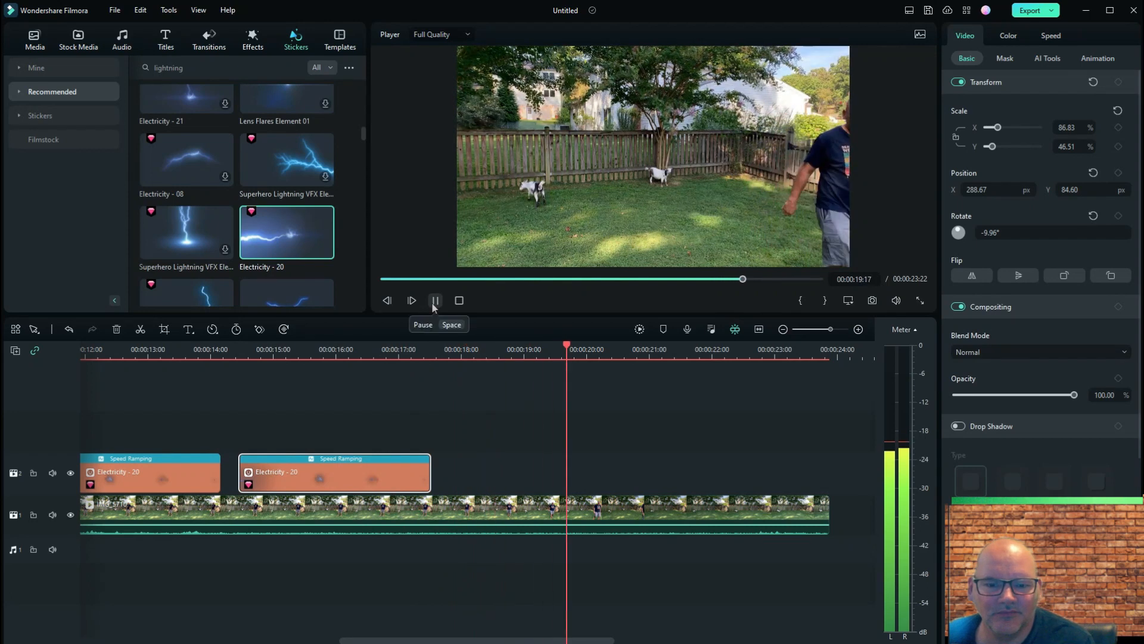
left_click(434, 301)
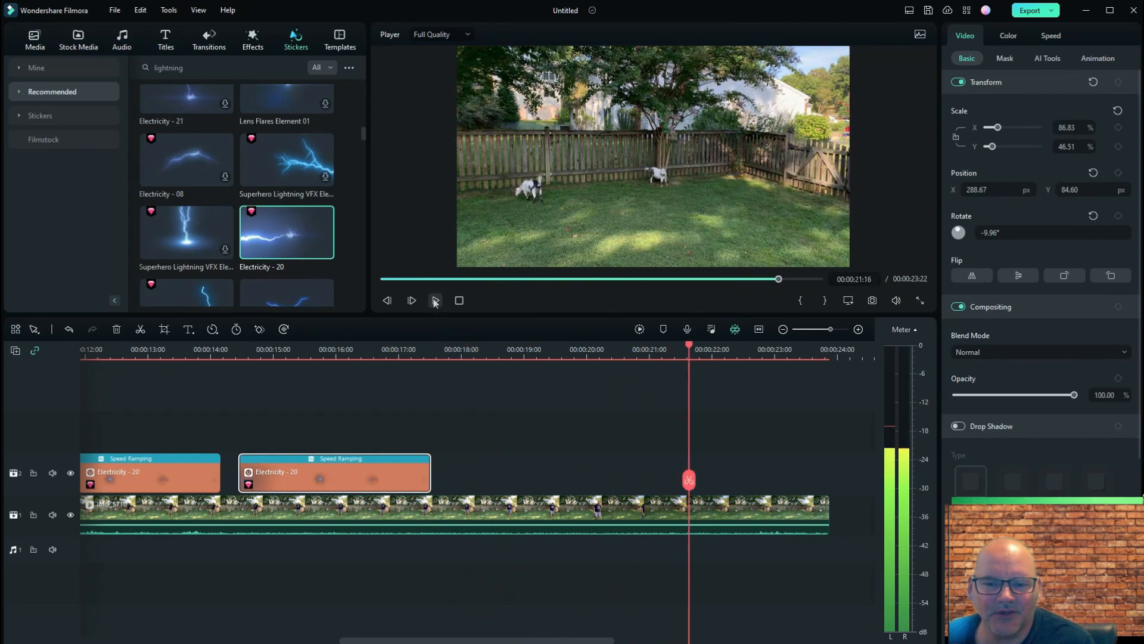
left_click(431, 304)
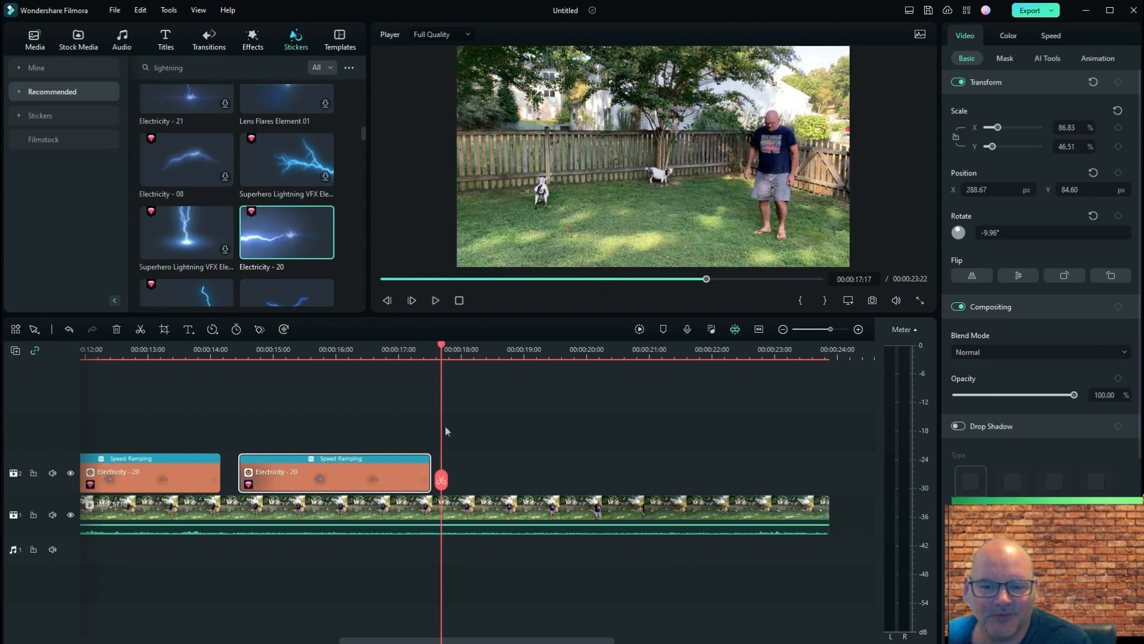
Split the backyard video clip at 00:00:17:10, just before the second bolt ends
mouse_move(444, 483)
left_mouse_down()
mouse_move(456, 481)
mouse_move(415, 480)
mouse_move(429, 479)
left_mouse_up()
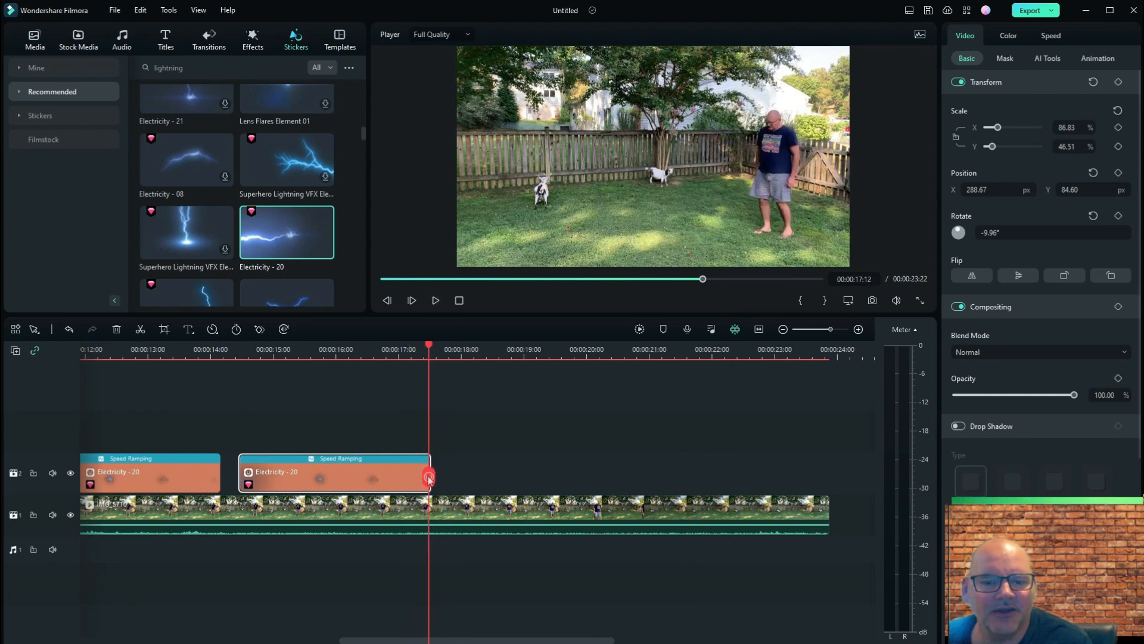
left_click(430, 512)
left_click_drag(429, 482, 425, 515)
left_click(424, 514)
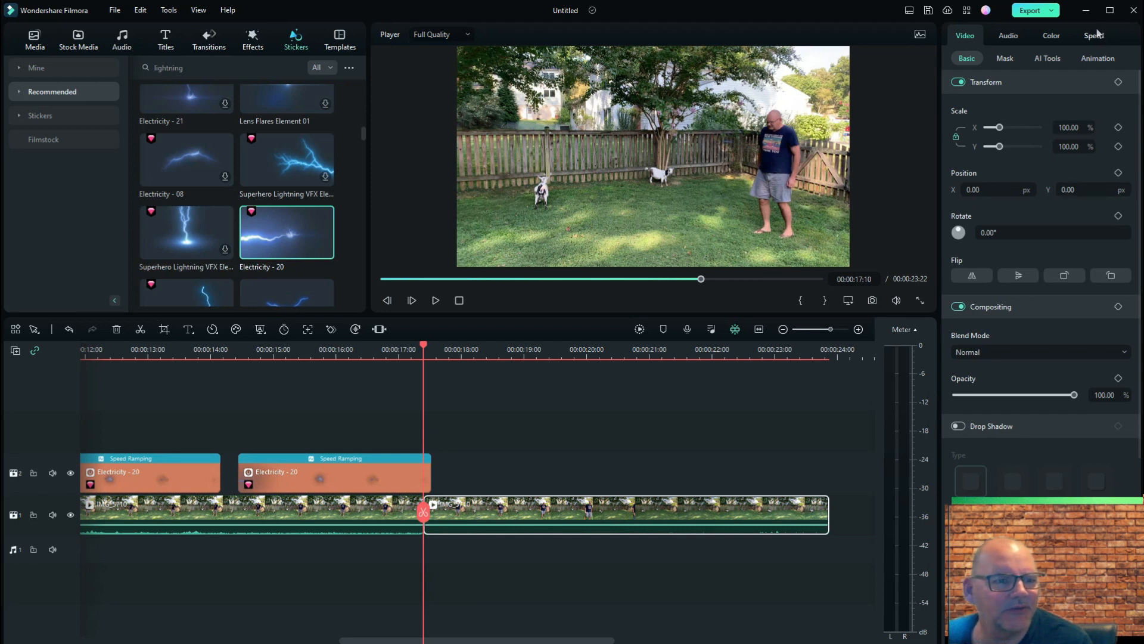
Apply the Flash in speed ramp to the clip after the split and reshape it into a slow-down, with its middle point at 0.73X
left_click(1094, 37)
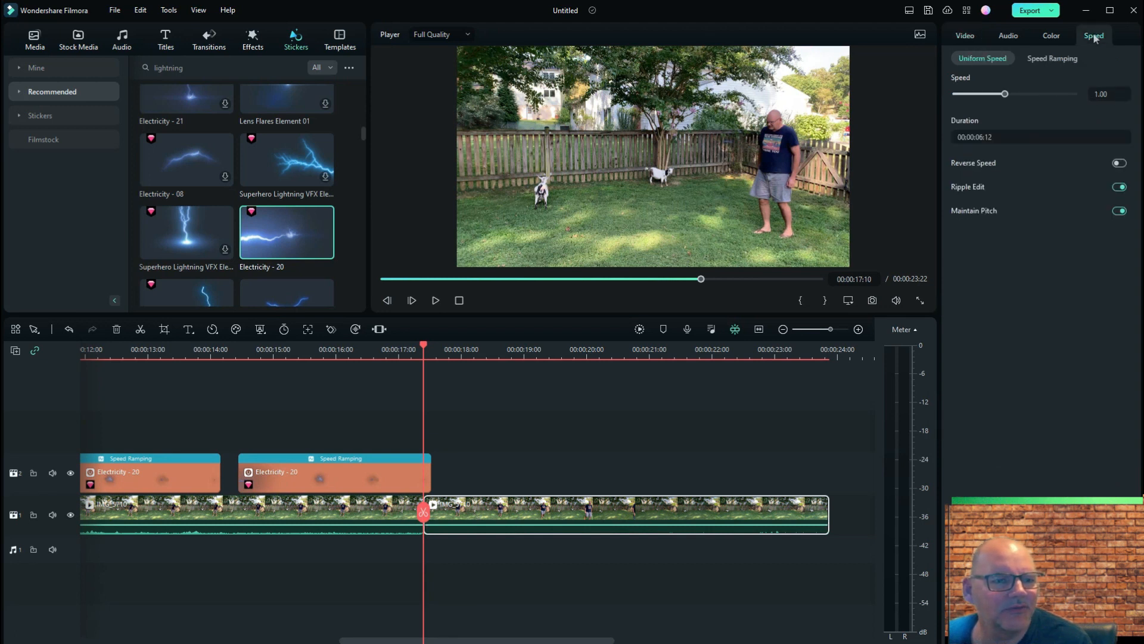
left_click(1053, 58)
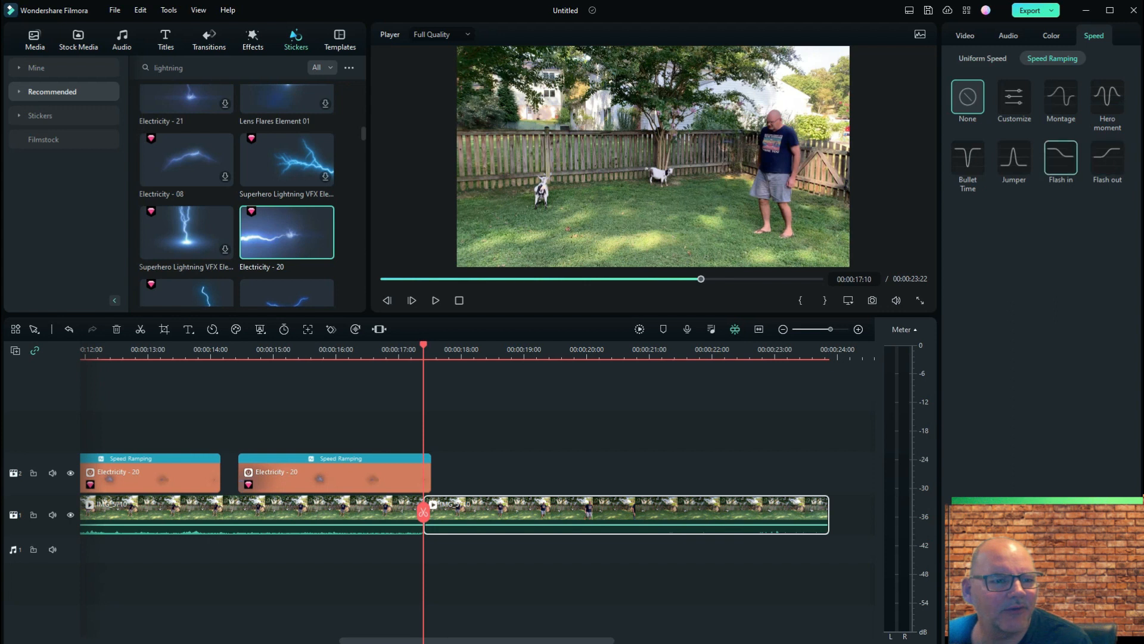
left_click(1061, 157)
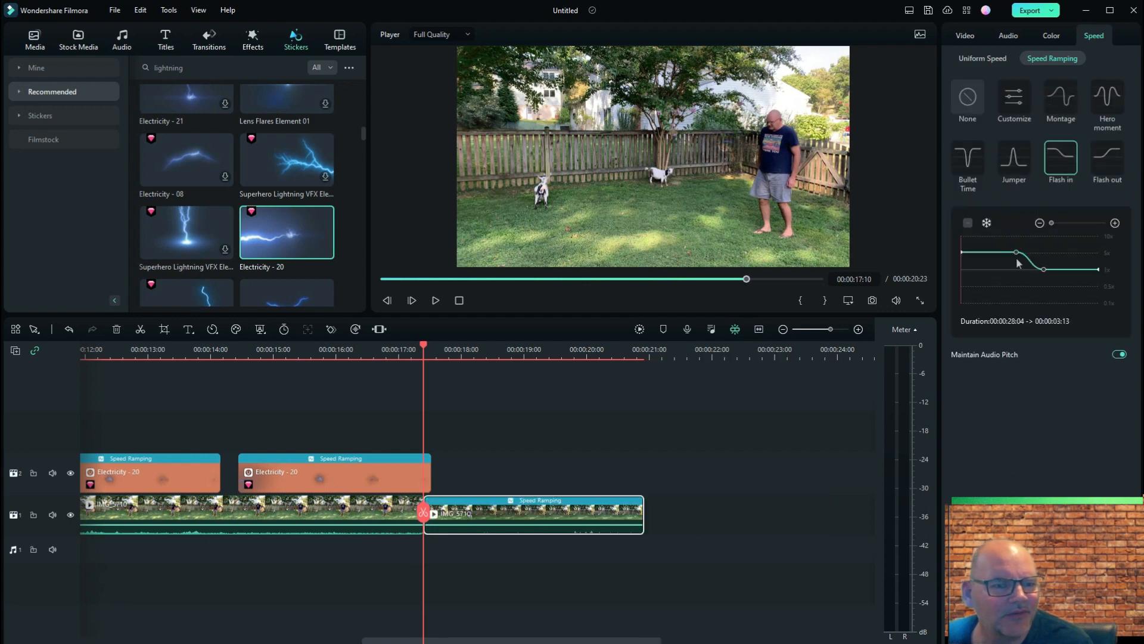
left_click_drag(1014, 249, 962, 269)
left_click_drag(1042, 269, 974, 277)
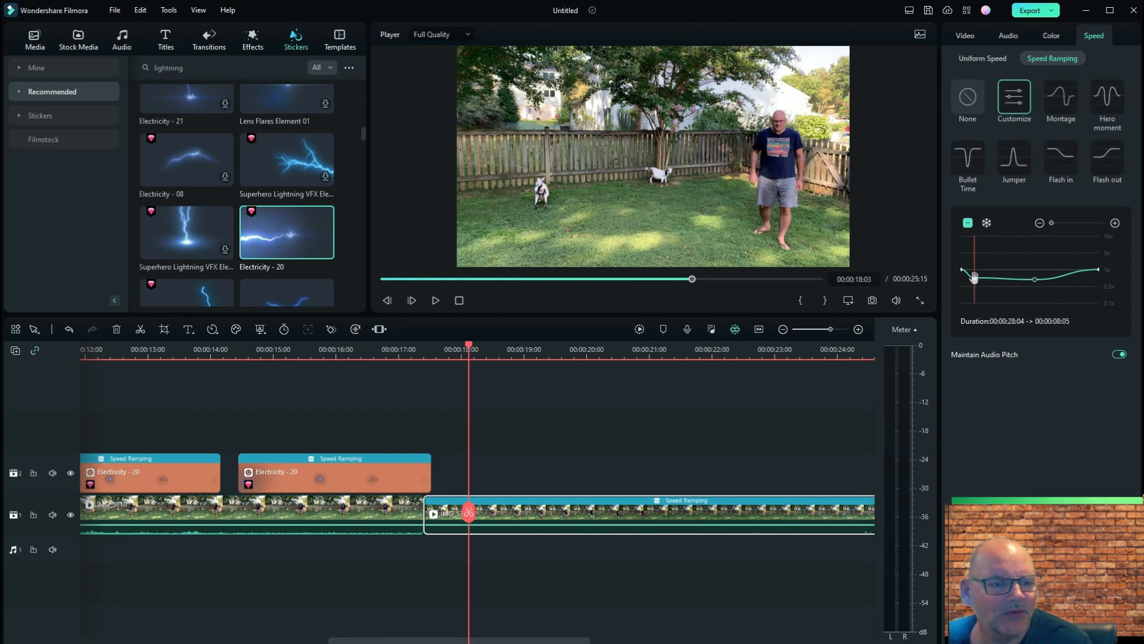
left_click(1033, 278)
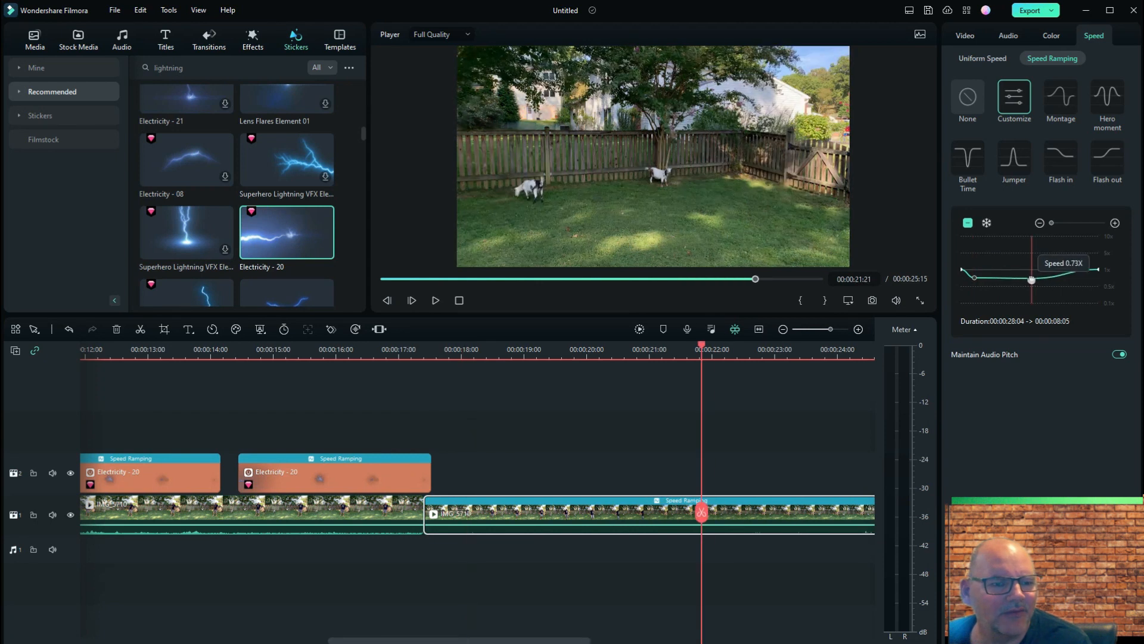
left_click_drag(1098, 270, 1098, 274)
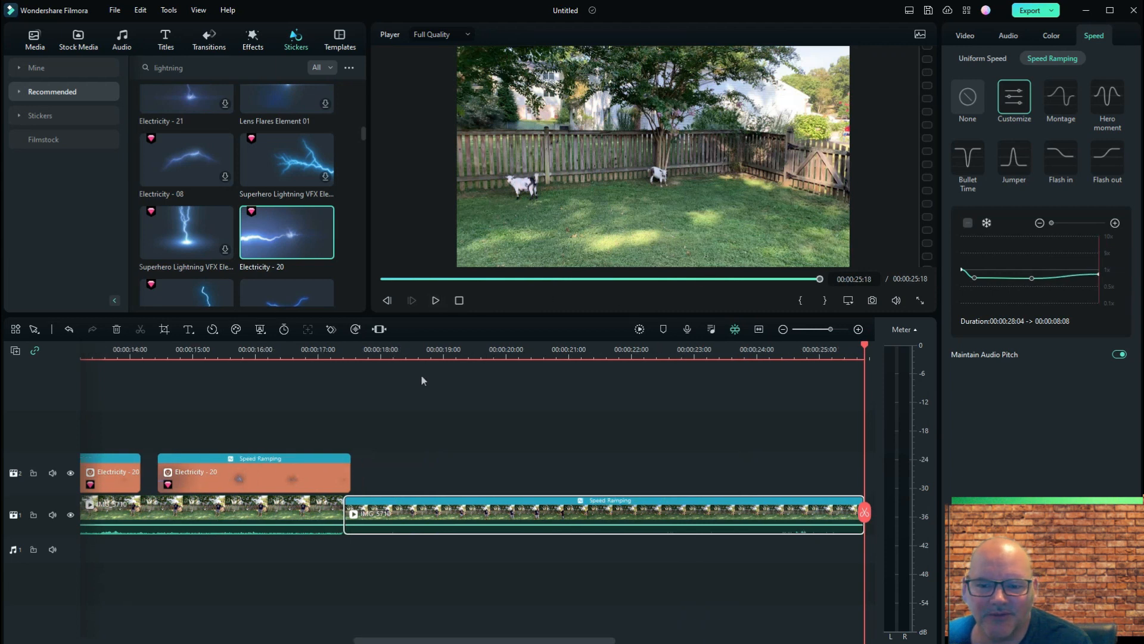
Split the slowed clip at 00:00:21:11, after the man has left the frame, and delete the remainder
left_click(435, 300)
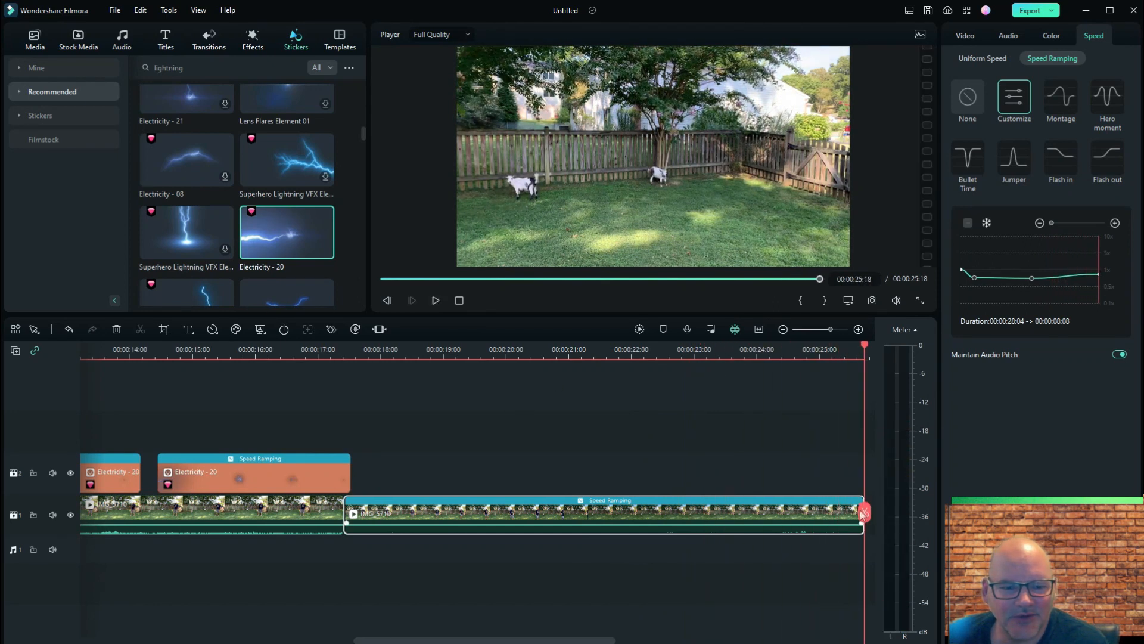
left_click_drag(864, 513, 596, 524)
left_click(596, 526)
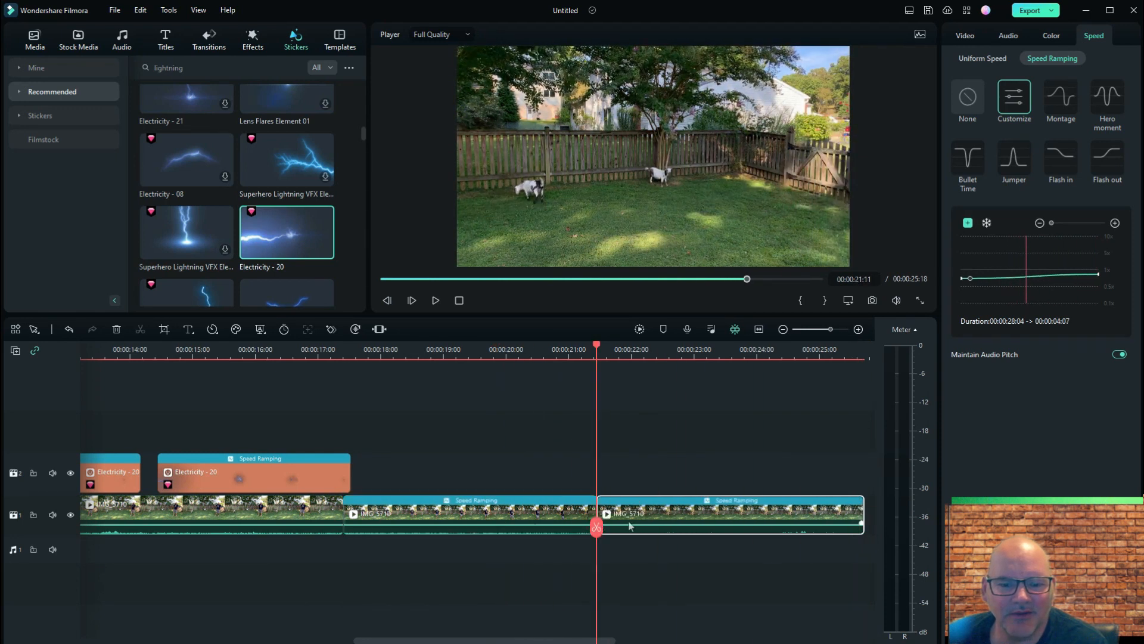
right_click(649, 514)
left_click(668, 123)
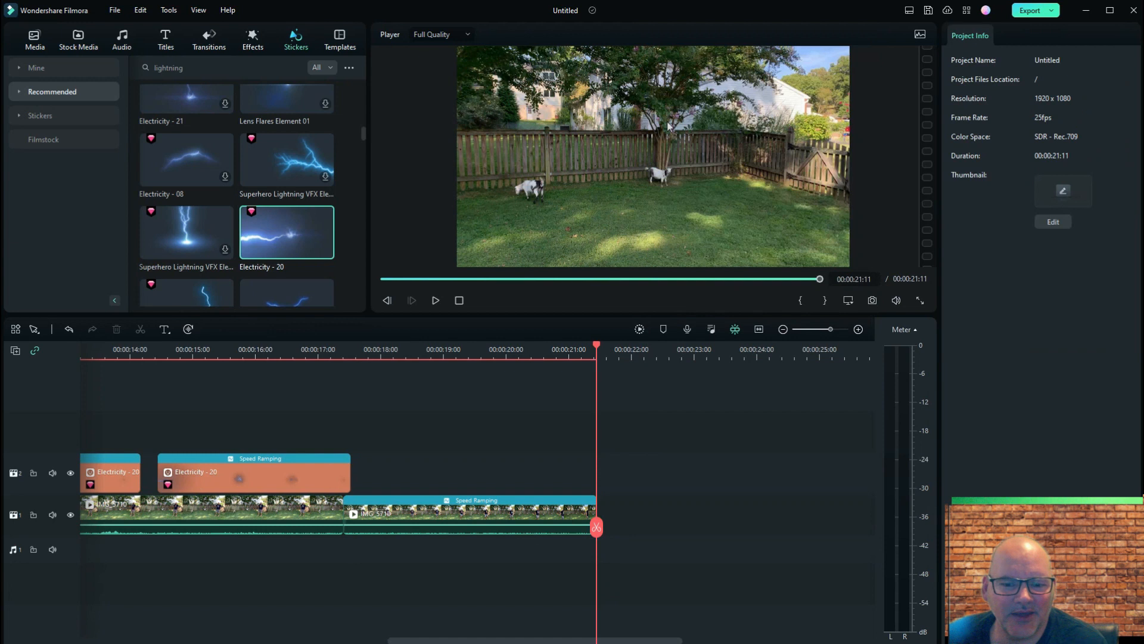
Add a circle mask to the second bolt with width 78.83%, position X -359.71, Y -109.27 and blur strength 35.35%
left_click_drag(596, 527, 165, 524)
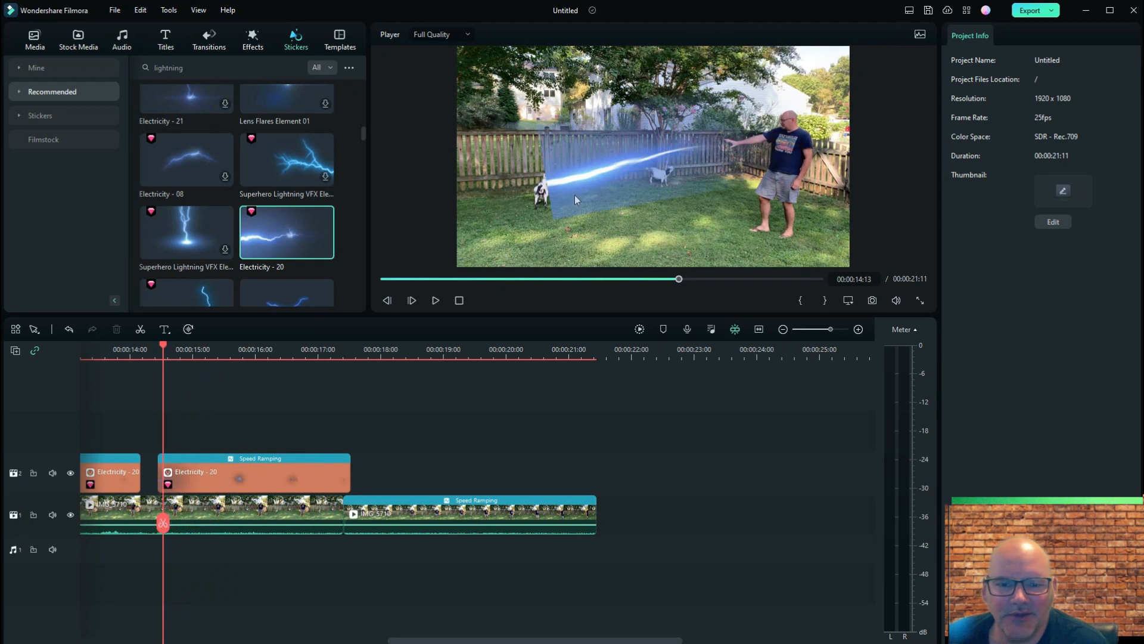
left_click(616, 168)
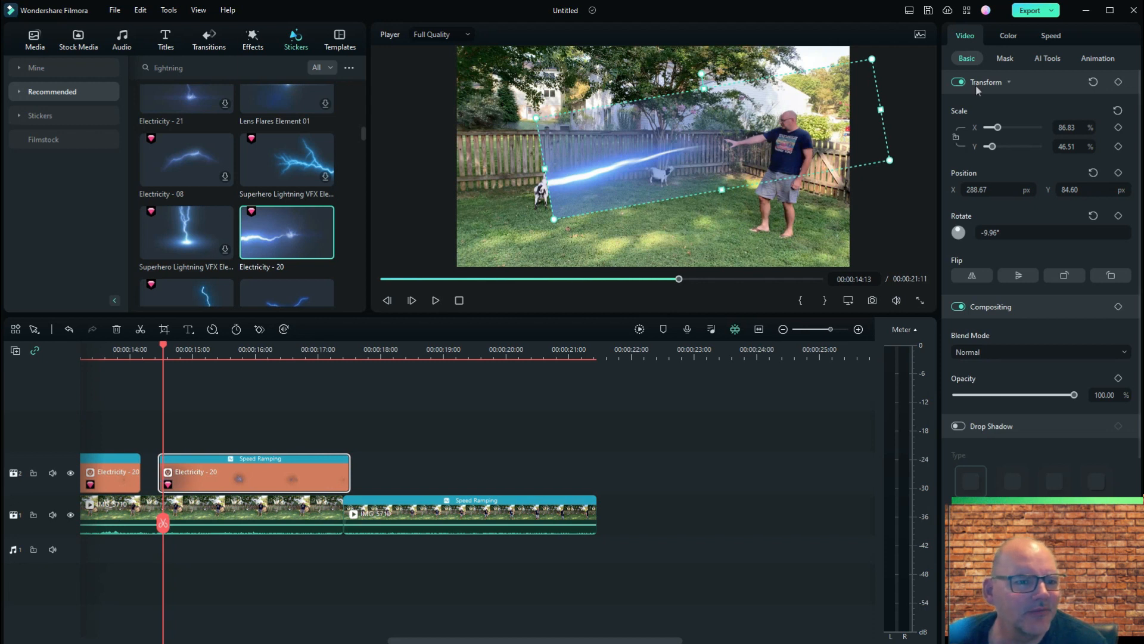
left_click(1004, 60)
key("space")
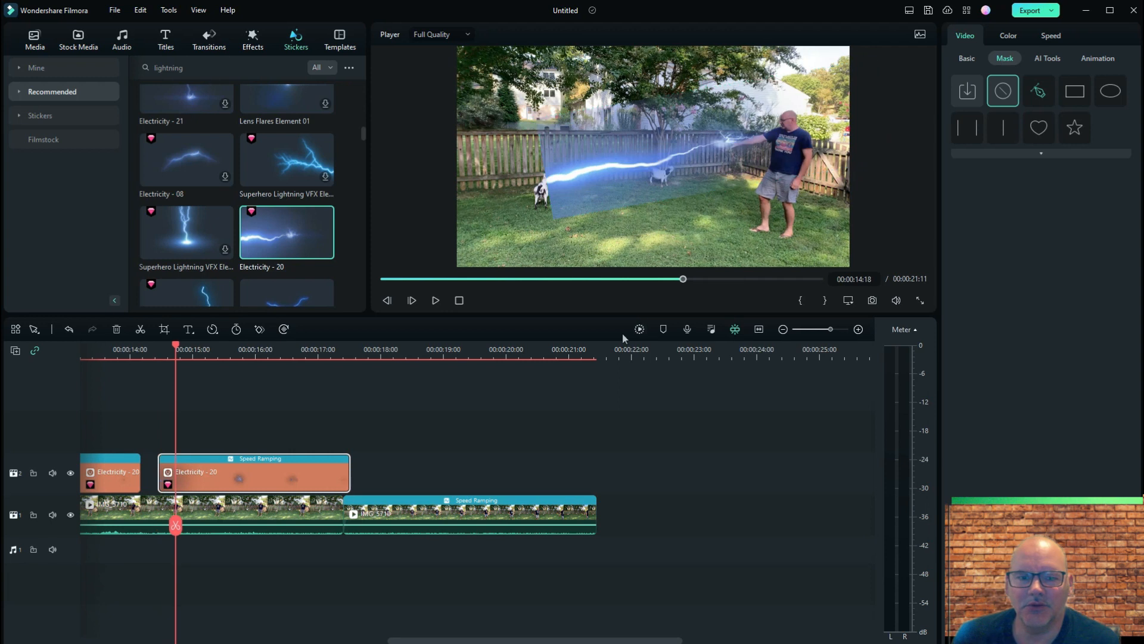
left_click(1111, 90)
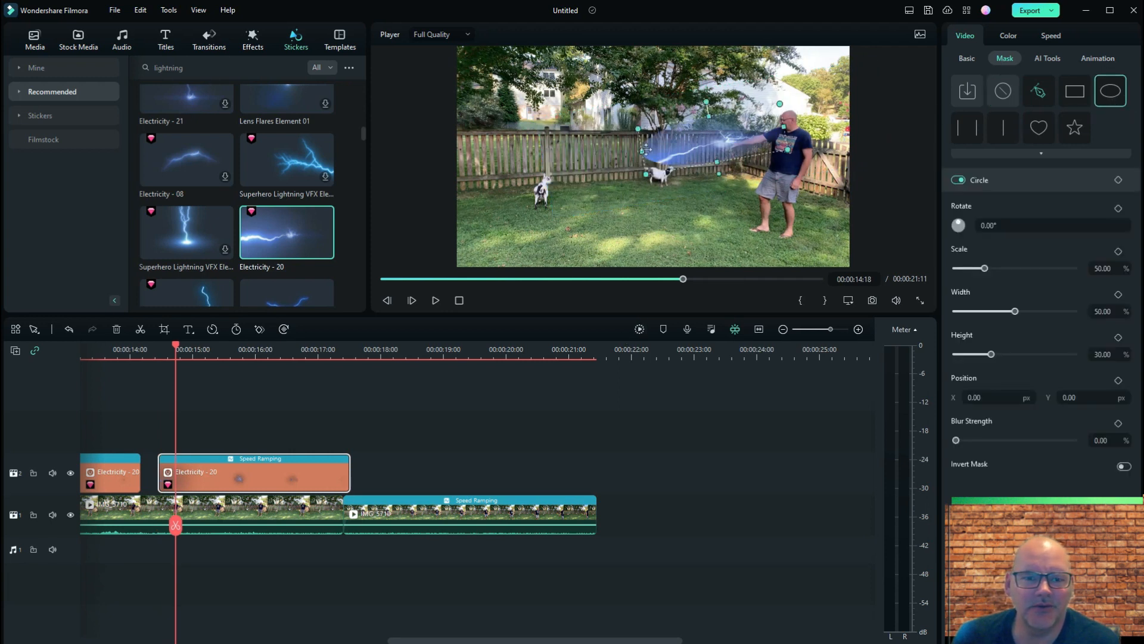
left_click_drag(641, 152, 601, 159)
left_click_drag(712, 147, 649, 160)
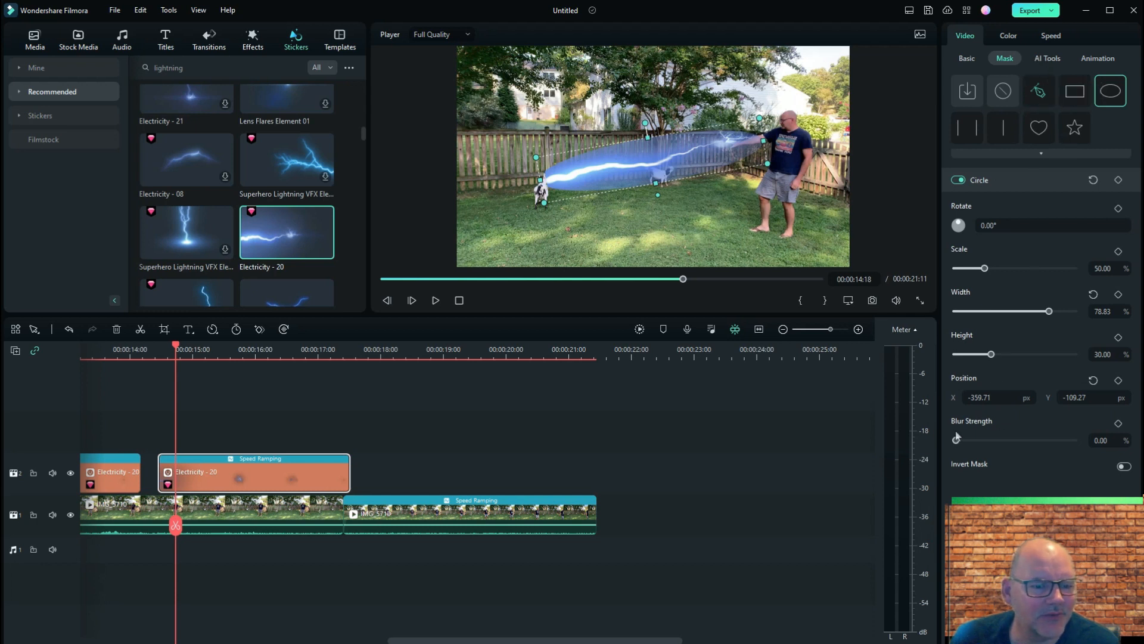
left_click_drag(956, 440, 998, 444)
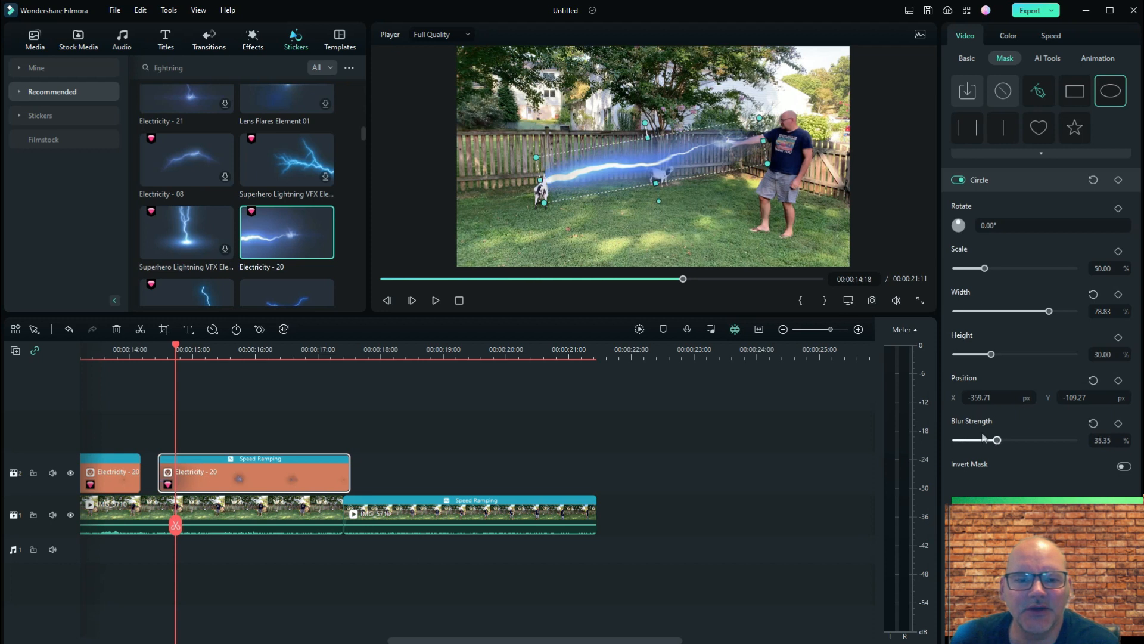
left_click(724, 229)
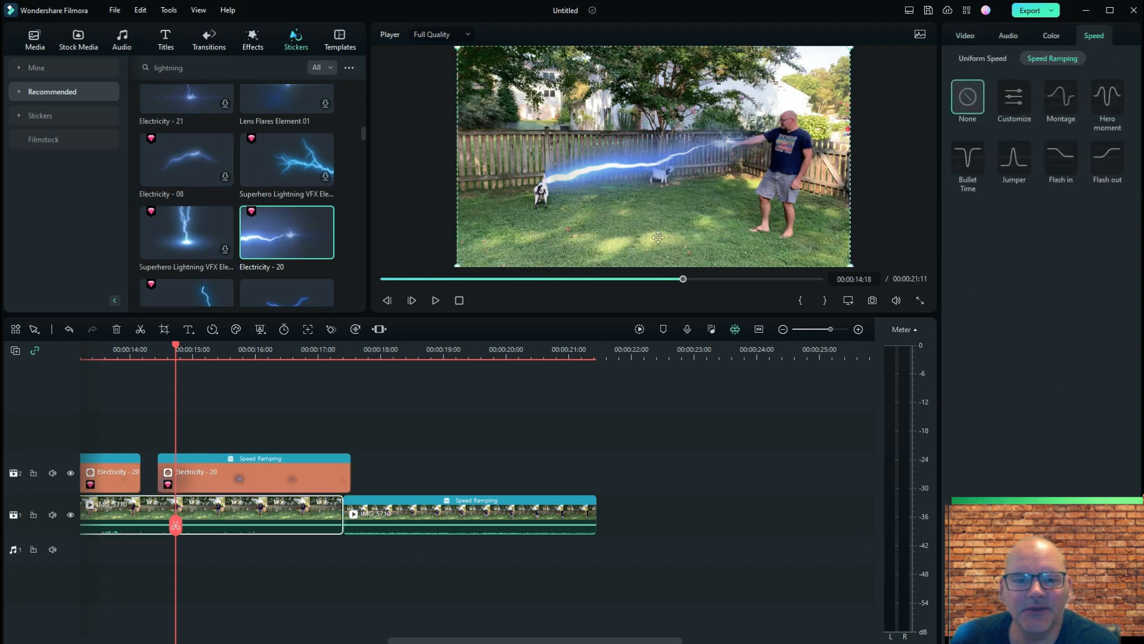
Add a circle mask to the first bolt with width 100%, position X -245.97, Y -85.44 and blur strength 25.25%
left_click(109, 477)
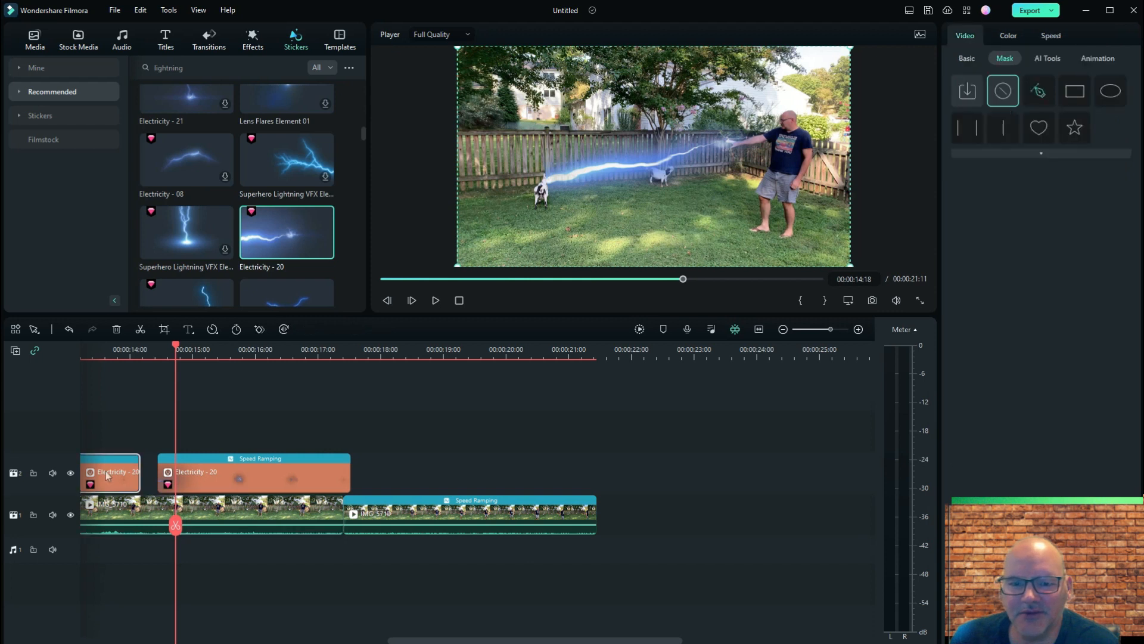
left_click_drag(175, 528, 100, 525)
left_click_drag(497, 642, 408, 641)
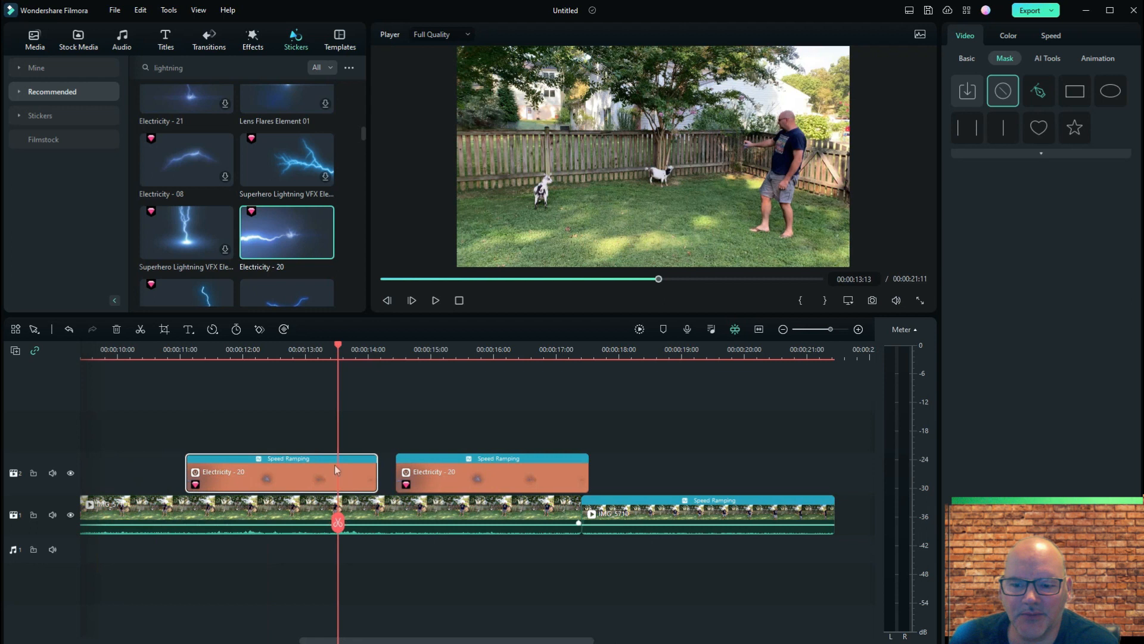
left_click_drag(338, 523, 197, 478)
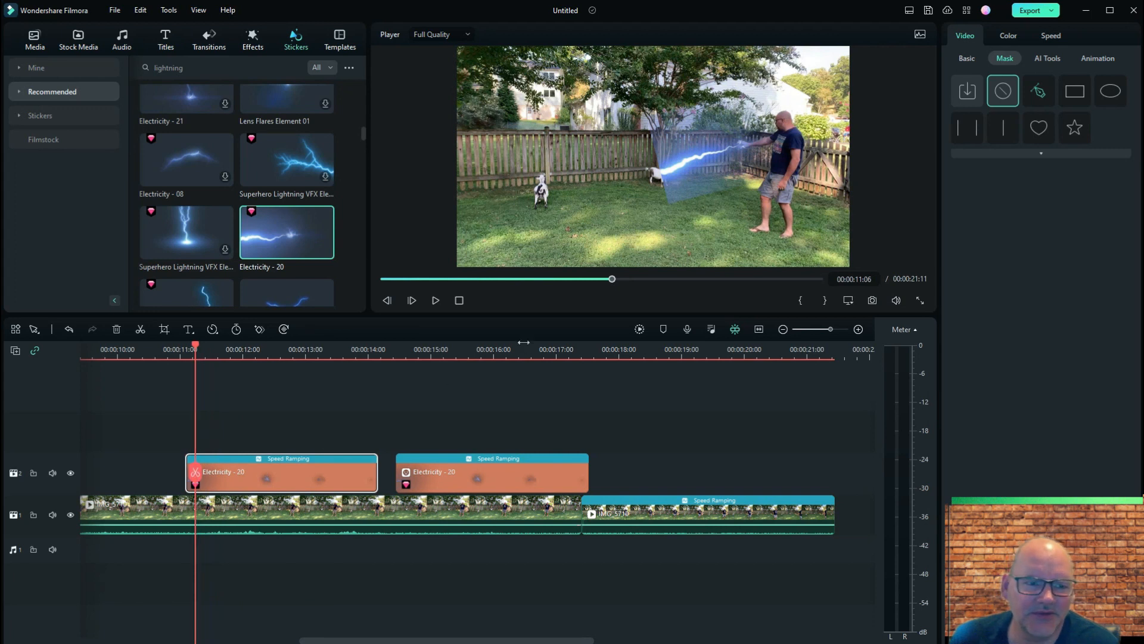
left_click(1110, 91)
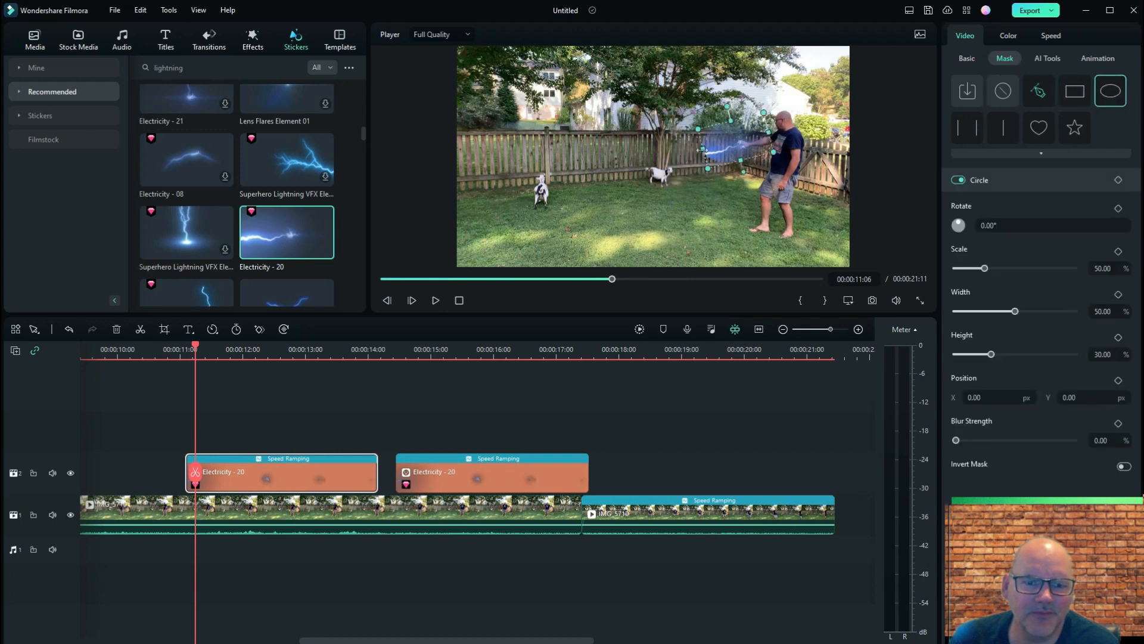
mouse_move(702, 148)
left_mouse_down()
mouse_move(661, 153)
mouse_move(712, 153)
mouse_move(699, 157)
left_mouse_up()
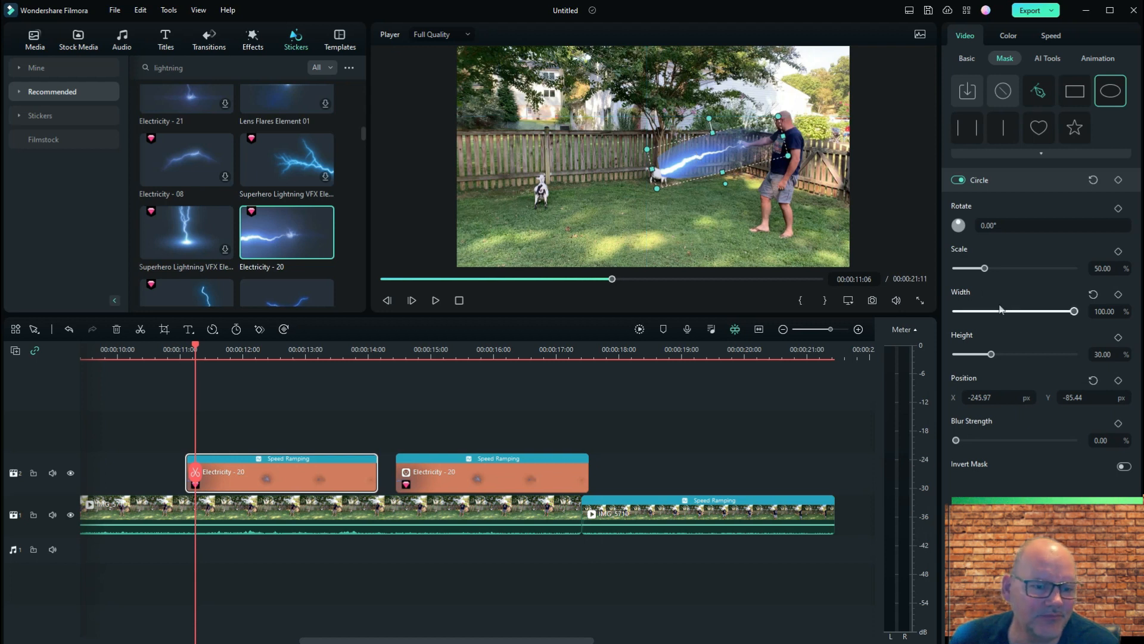
left_click_drag(956, 440, 987, 443)
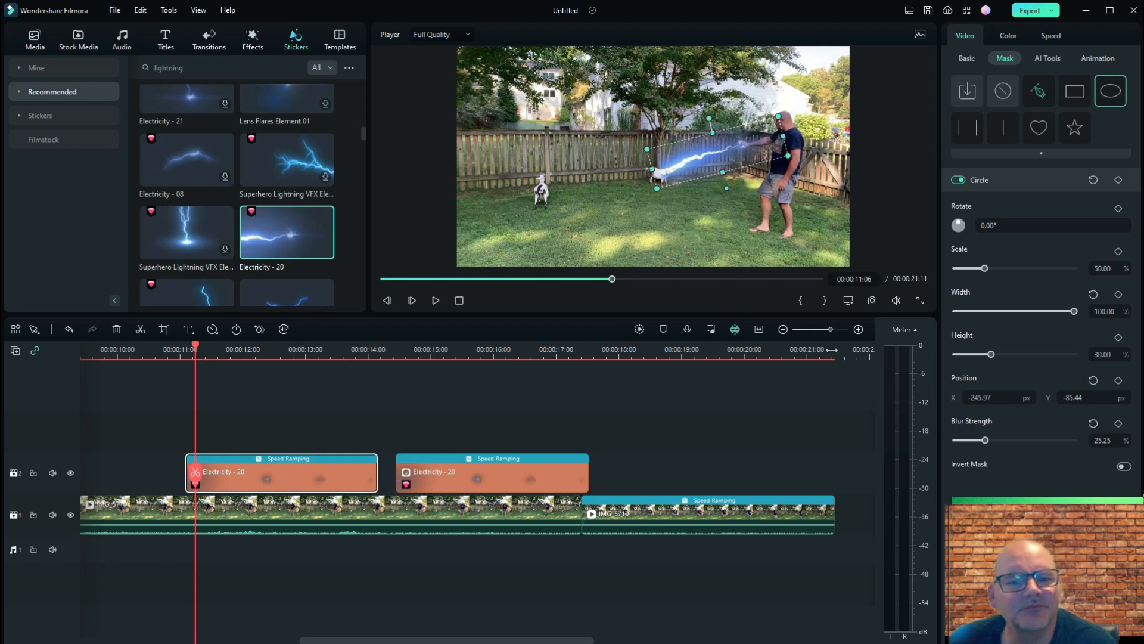
left_click(649, 170)
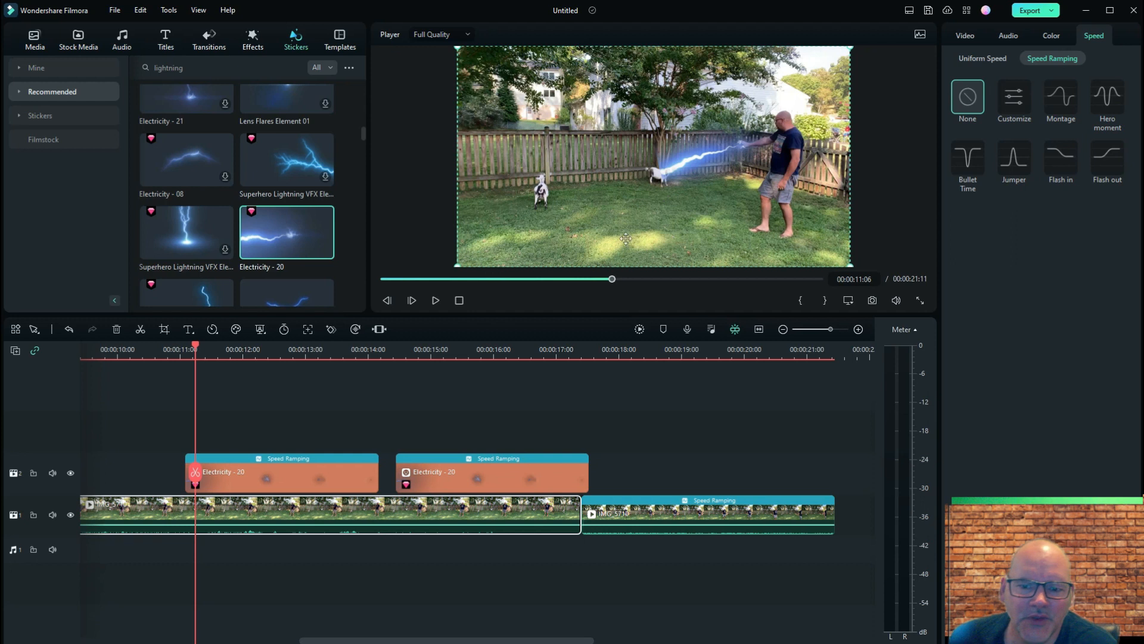
At 00:00:11:04, move the first bolt's circle mask to X -118.49, Y -117.43 and set its blur strength to 11.62%
mouse_move(199, 475)
left_mouse_down()
mouse_move(153, 473)
mouse_move(224, 473)
mouse_move(200, 480)
left_mouse_up()
left_click(200, 480)
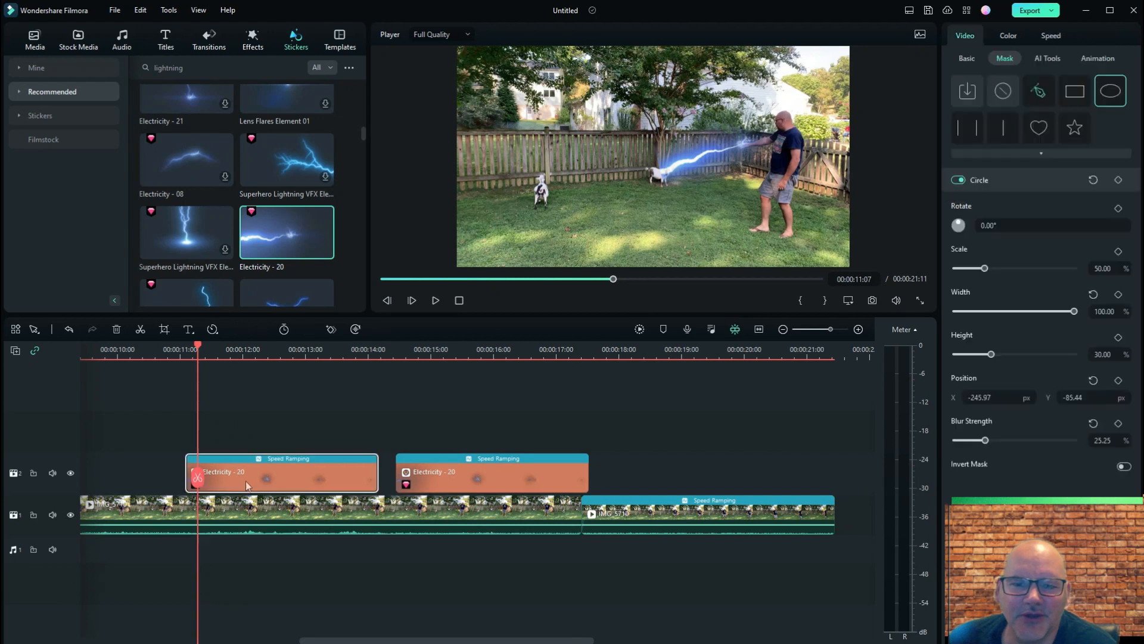
left_click(677, 167)
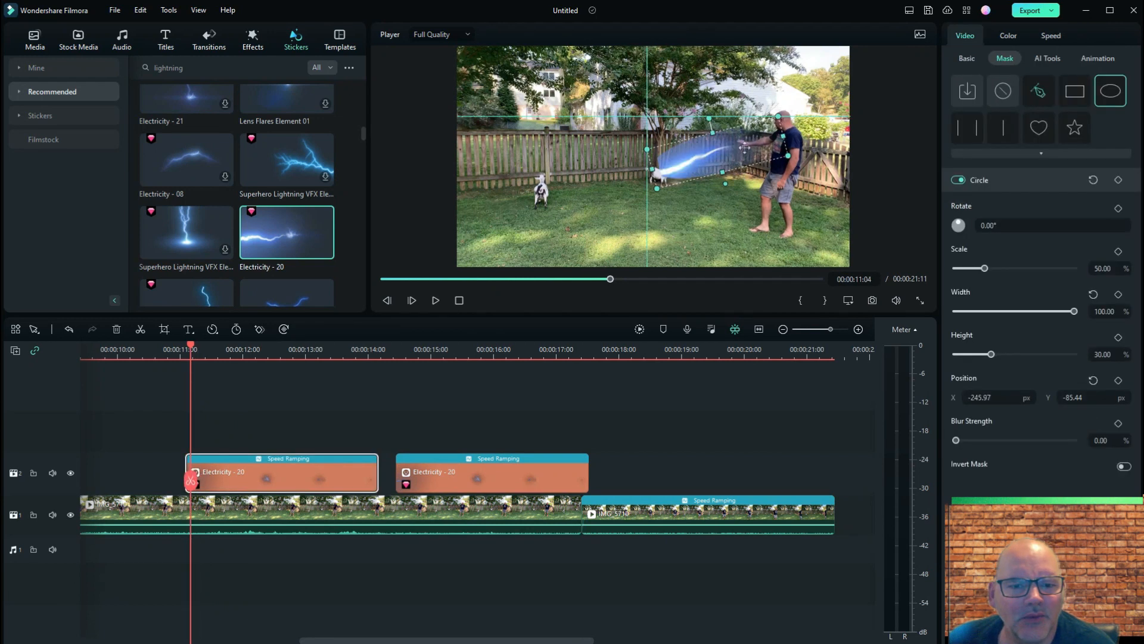
left_click_drag(745, 148, 750, 147)
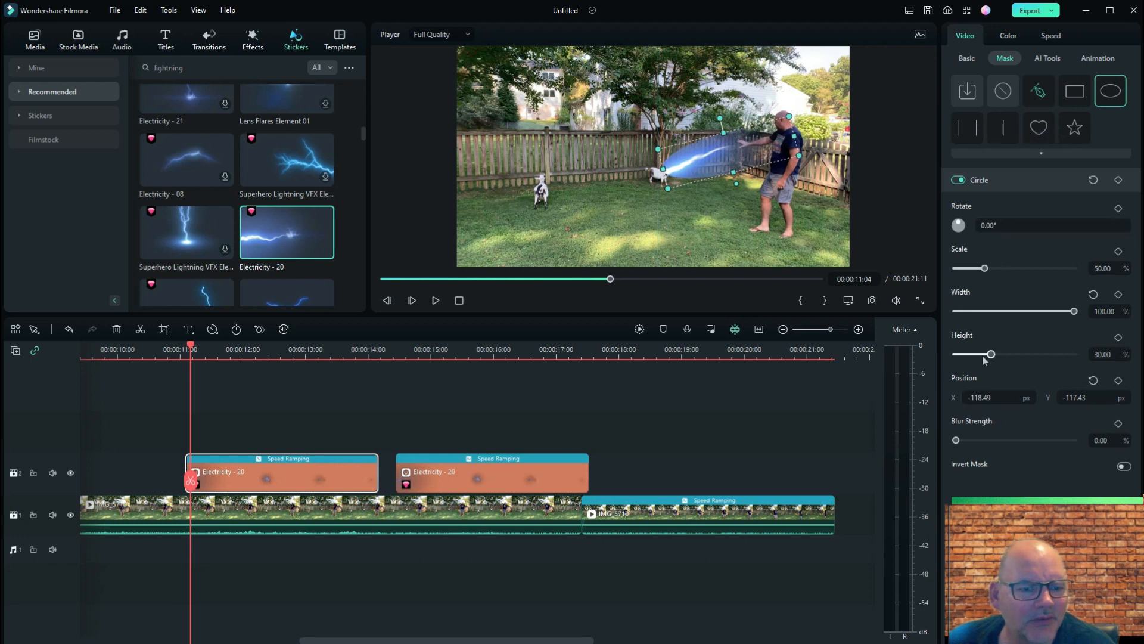
left_click_drag(956, 441, 970, 442)
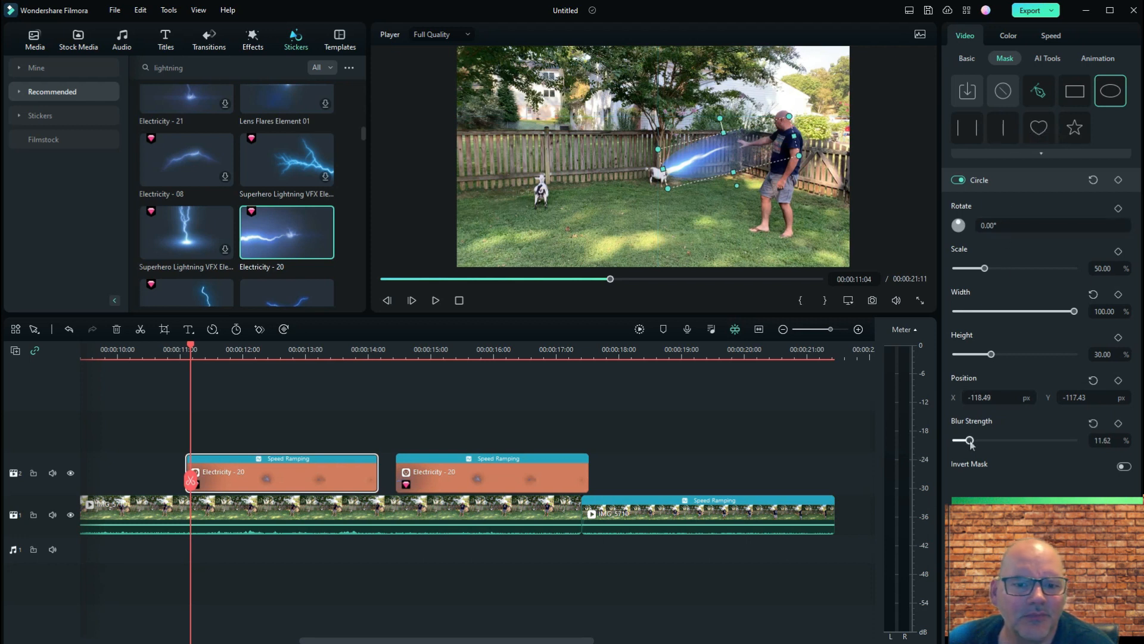
left_click(743, 223)
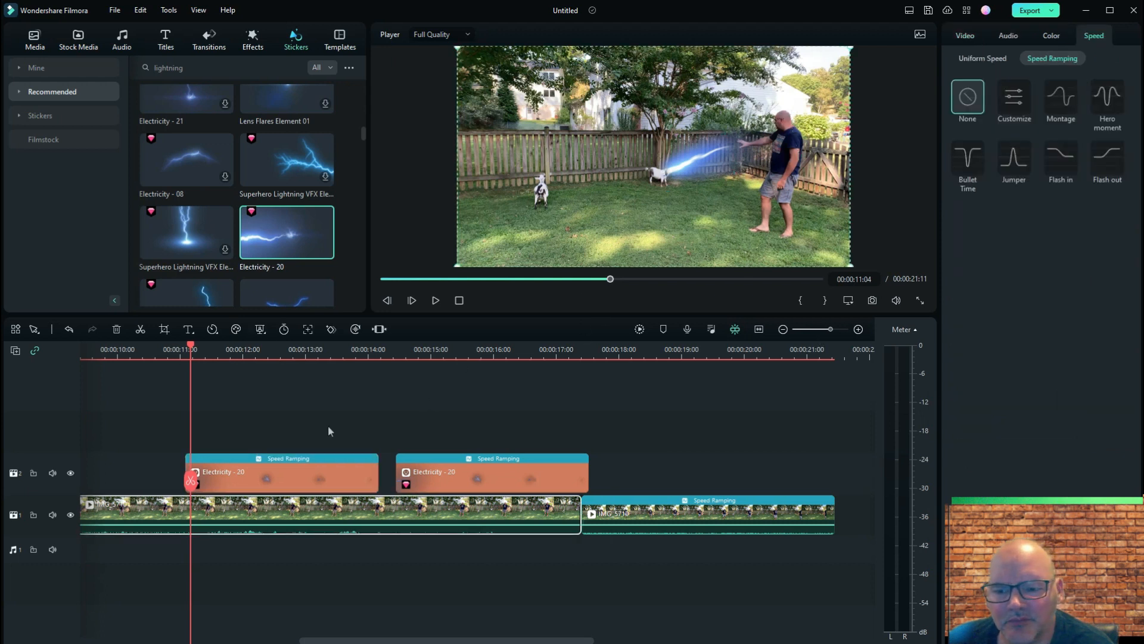
Lower the early and end points of the final walking clip's speed ramp slightly to stretch its duration to 00:00:04:09
left_click_drag(191, 480, 678, 477)
left_click(627, 520)
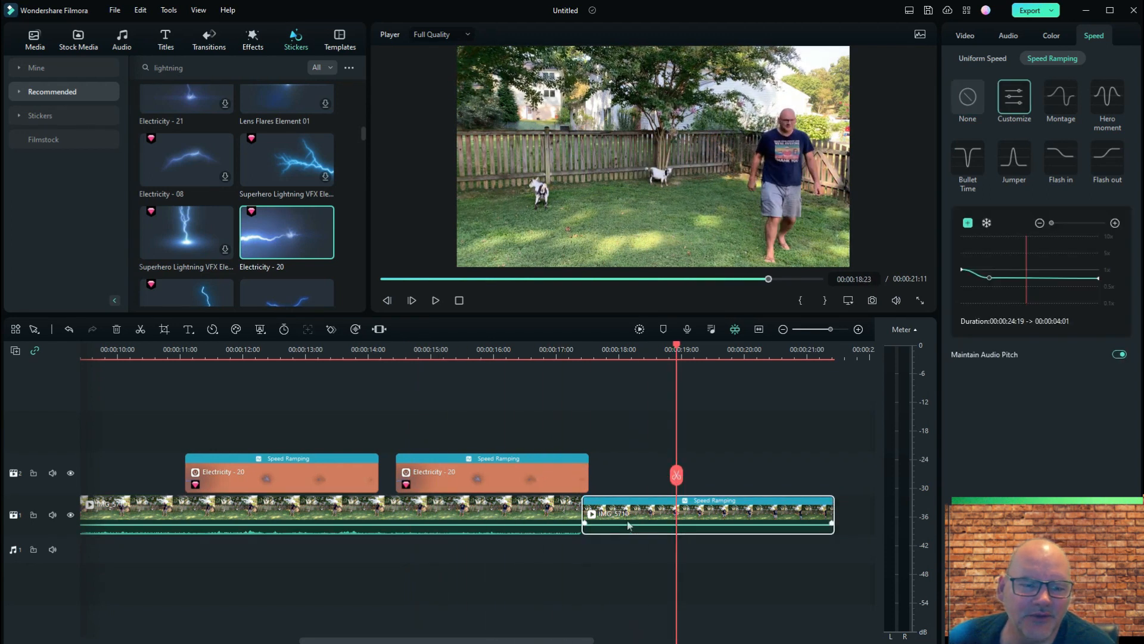
left_click(987, 279)
left_click_drag(987, 280, 989, 279)
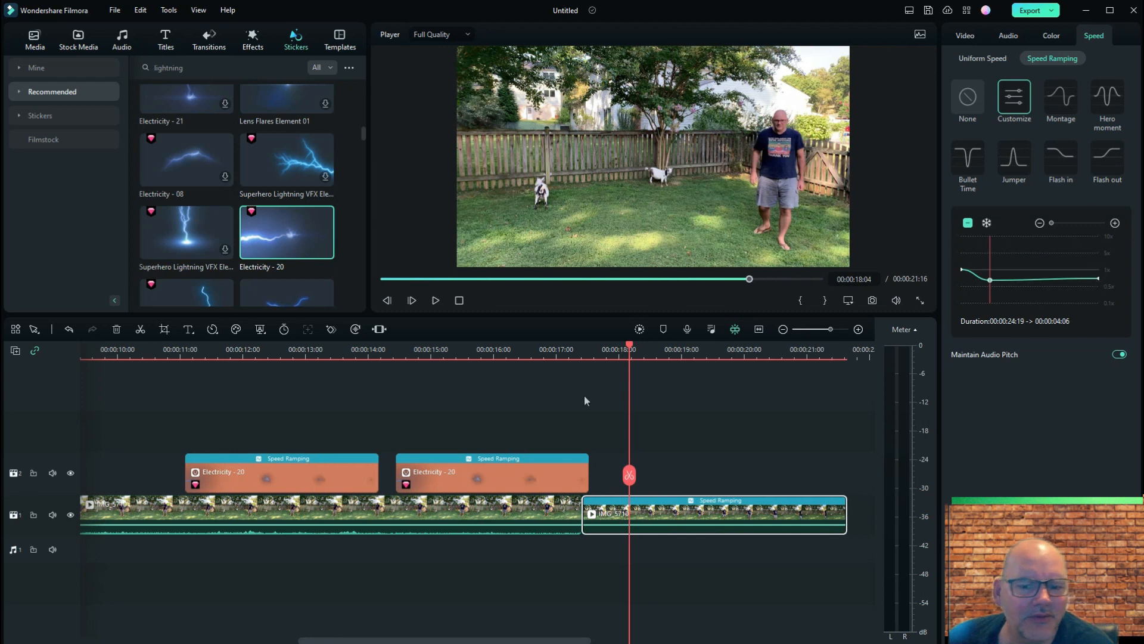
mouse_move(630, 475)
left_mouse_down()
mouse_move(608, 477)
mouse_move(634, 477)
left_mouse_up()
left_click(436, 301)
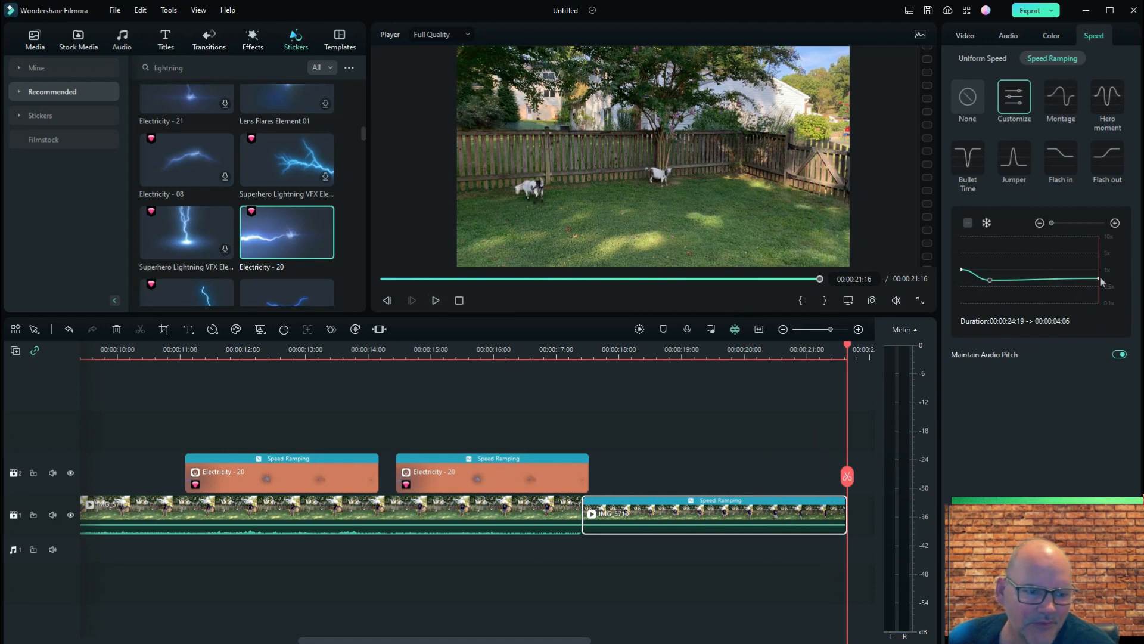
left_click_drag(1100, 277, 1098, 279)
left_click_drag(854, 476, 648, 483)
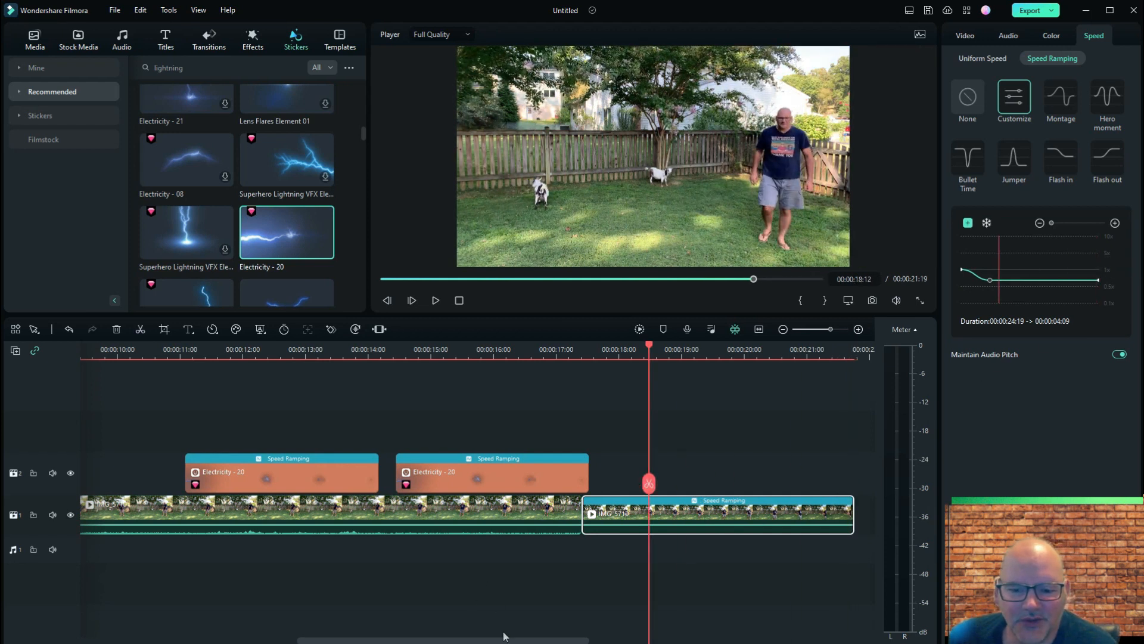
Search the music library for "lightning" and preview the LIGHTNING VOLT and Thunder tracks
left_click_drag(489, 641, 286, 641)
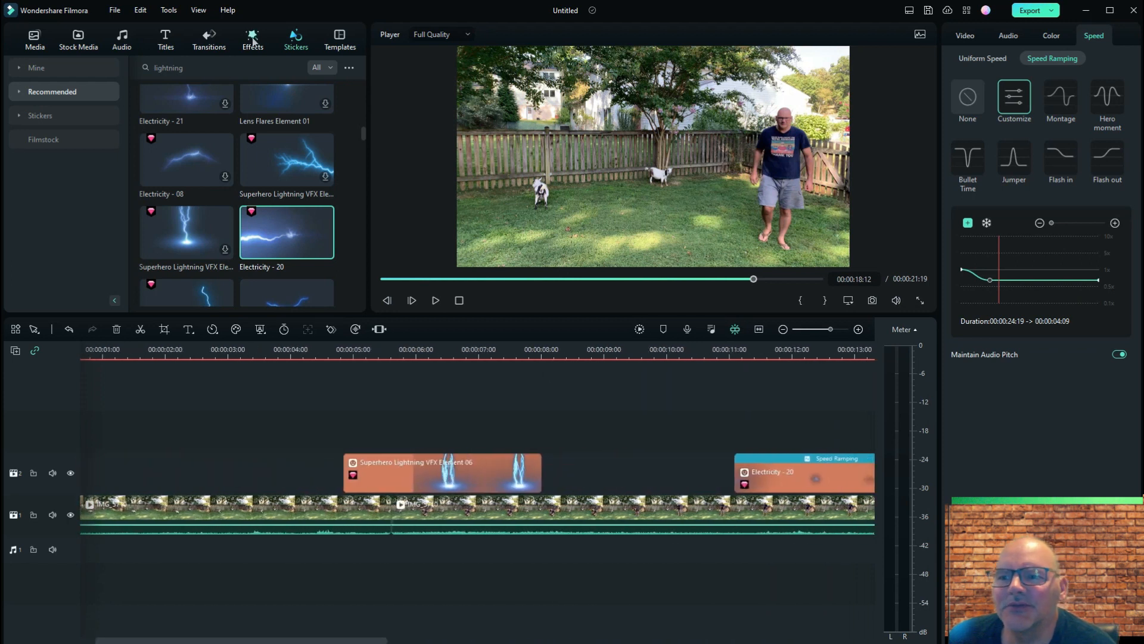
left_click(121, 40)
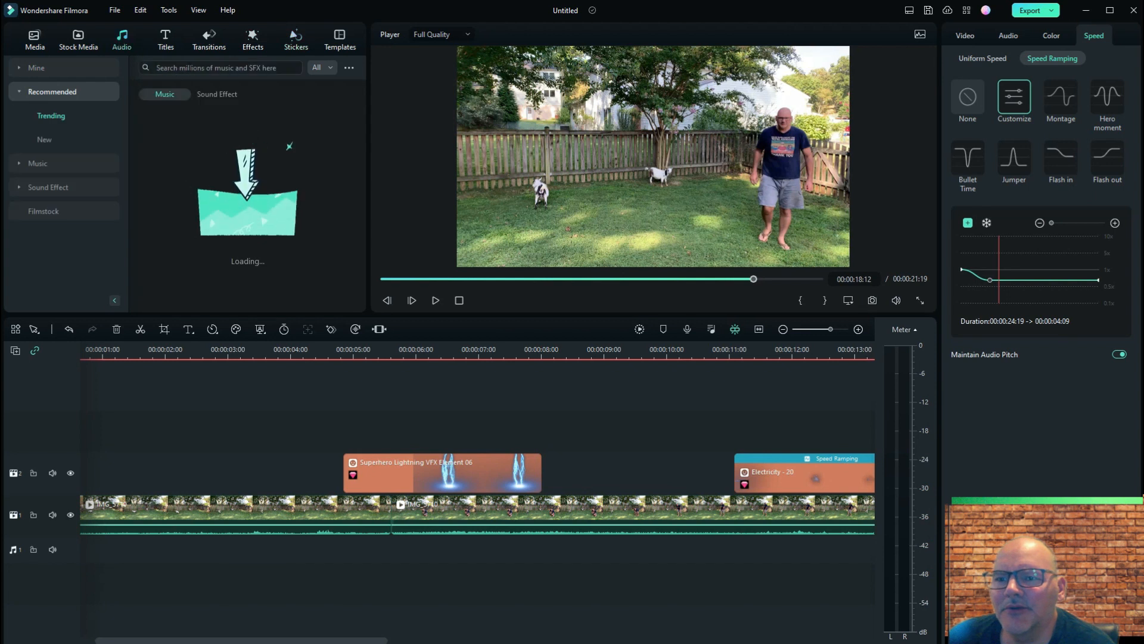
left_click(242, 72)
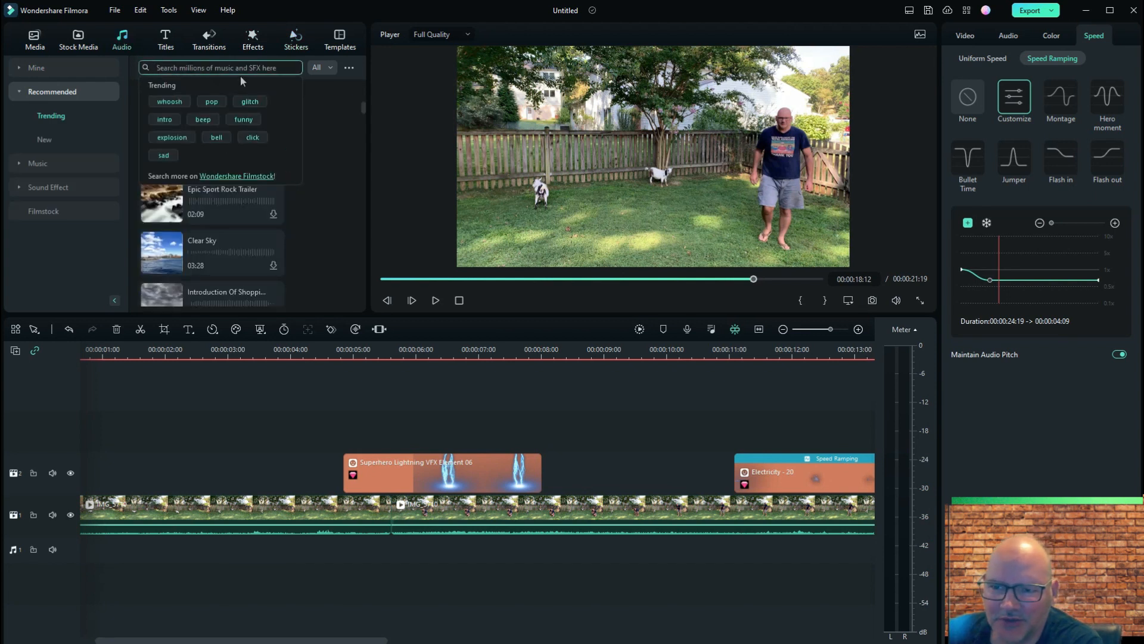
type("lig")
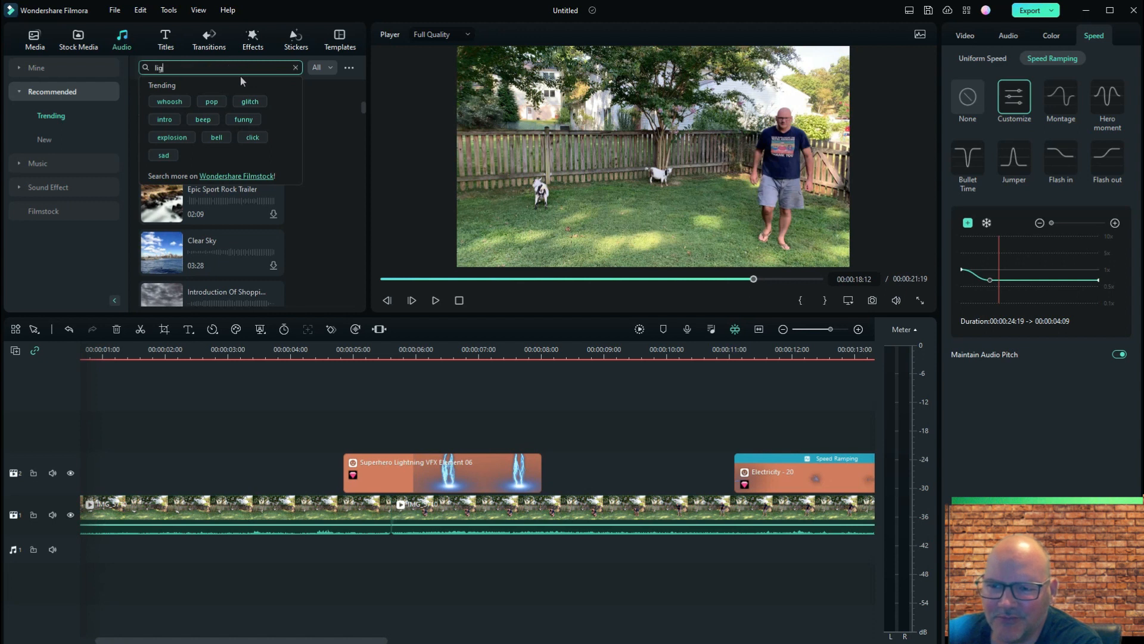
type("htning")
key("Return")
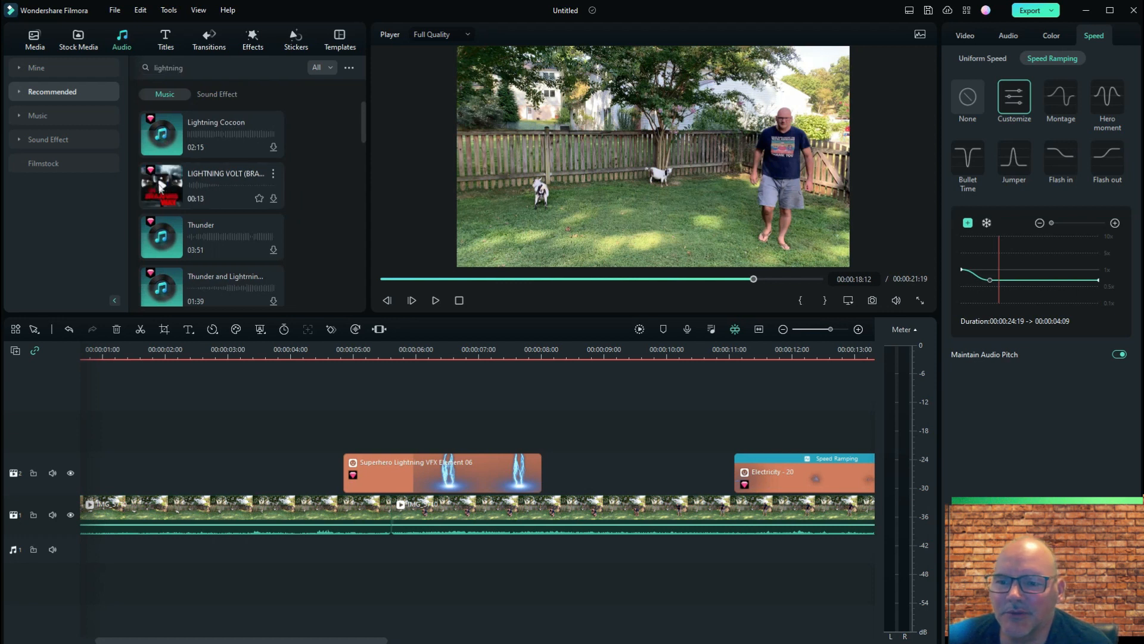
left_click(162, 187)
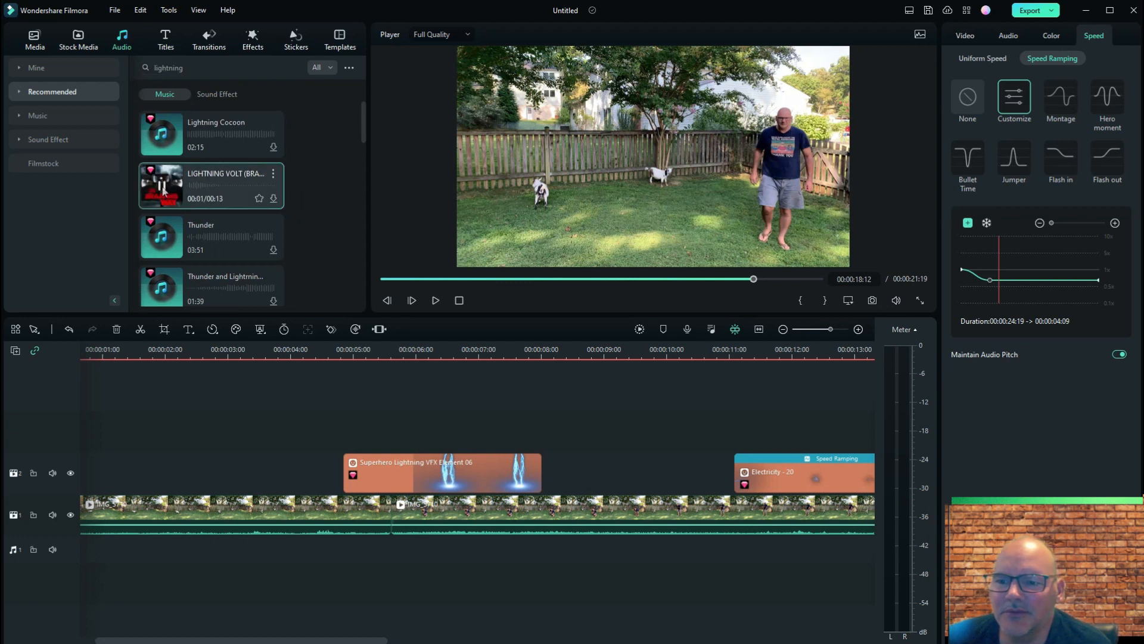
left_click(163, 241)
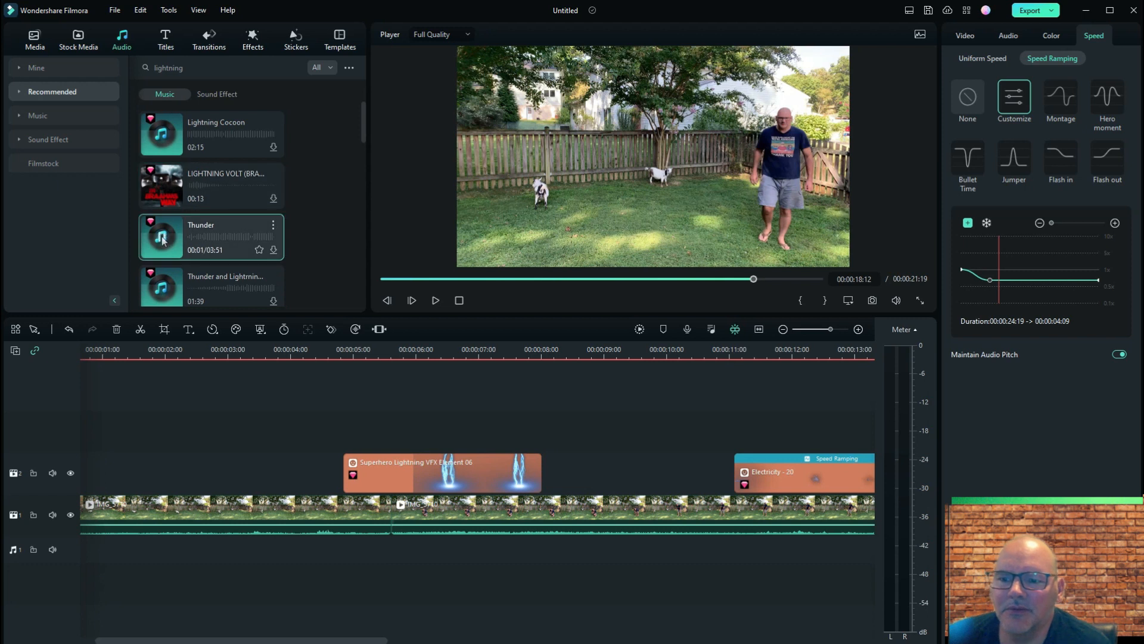
scroll(166, 239, "down", 3)
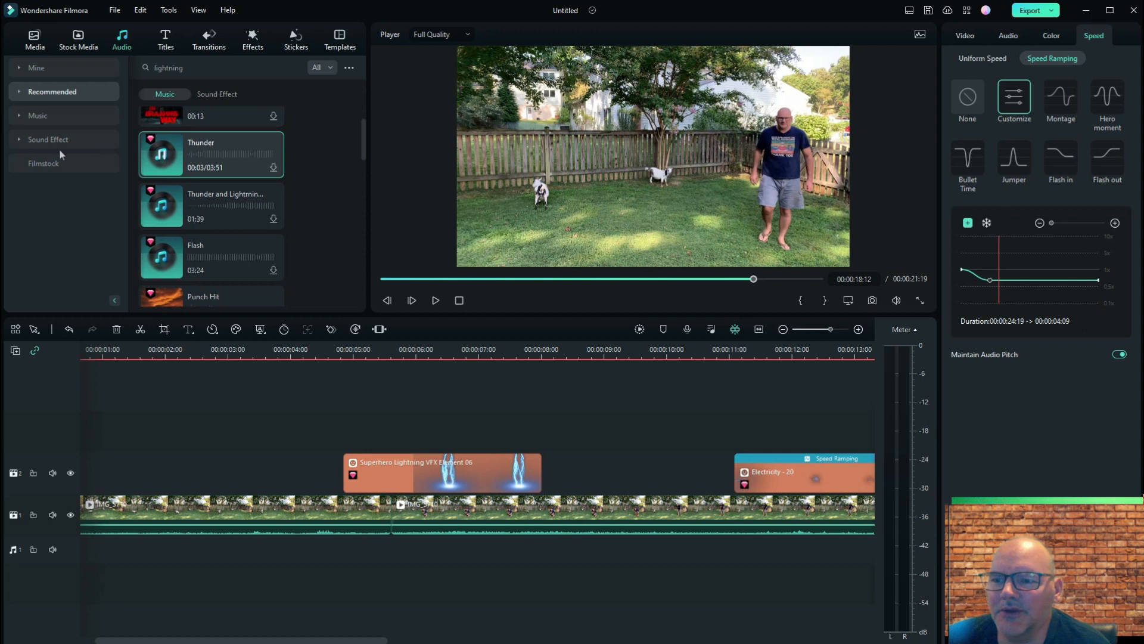
Search the sound effects for "lightning" and preview both "lightning" effects, Lightning 08, Lightning 09, Lightning - SFX and Lightning 06
left_click(36, 141)
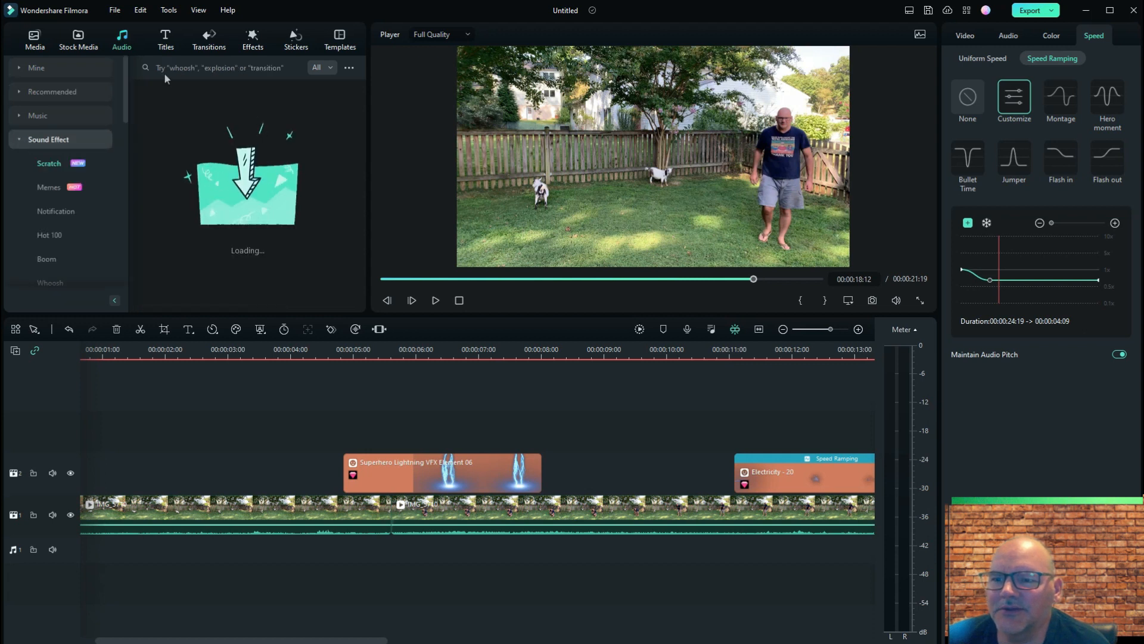
left_click(238, 69)
type("lightning")
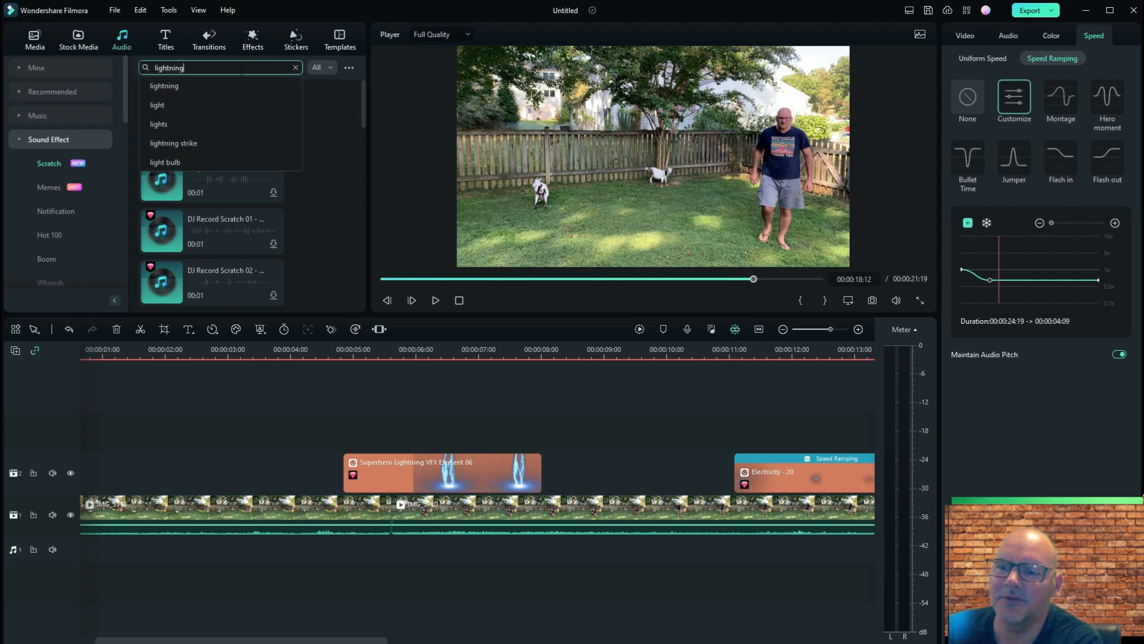
key("Return")
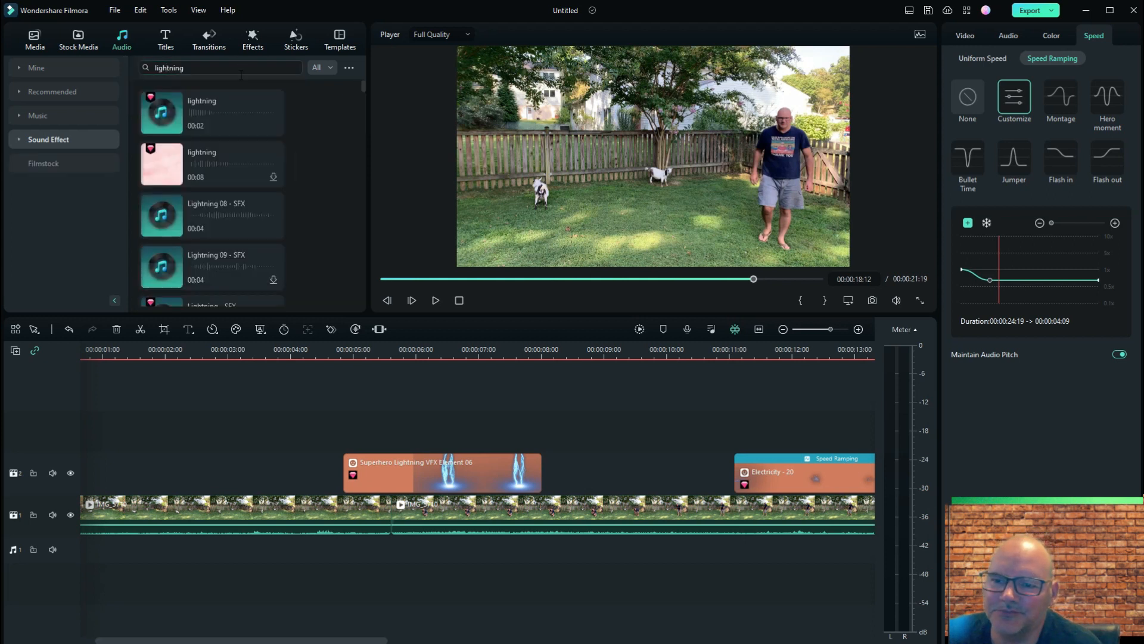
left_click(163, 114)
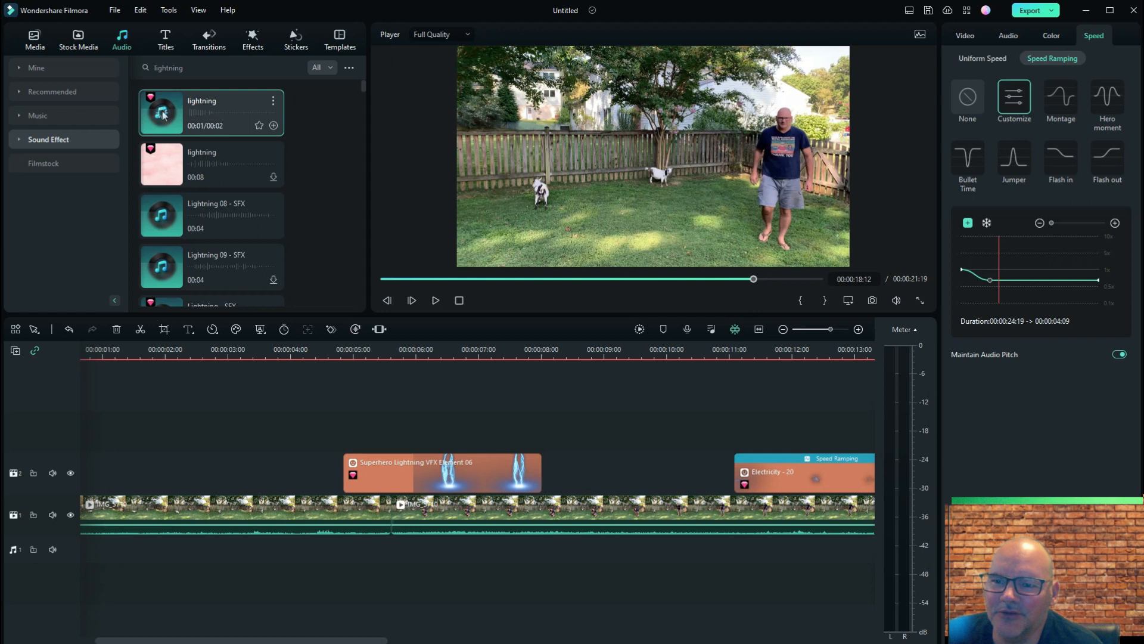
left_click(160, 164)
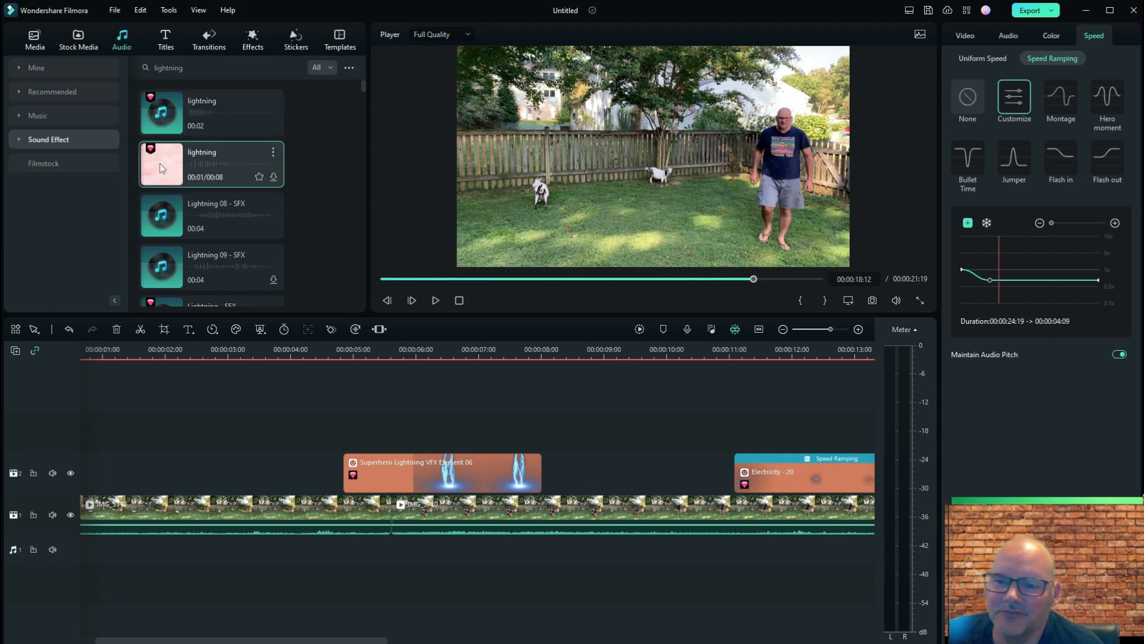
left_click(164, 221)
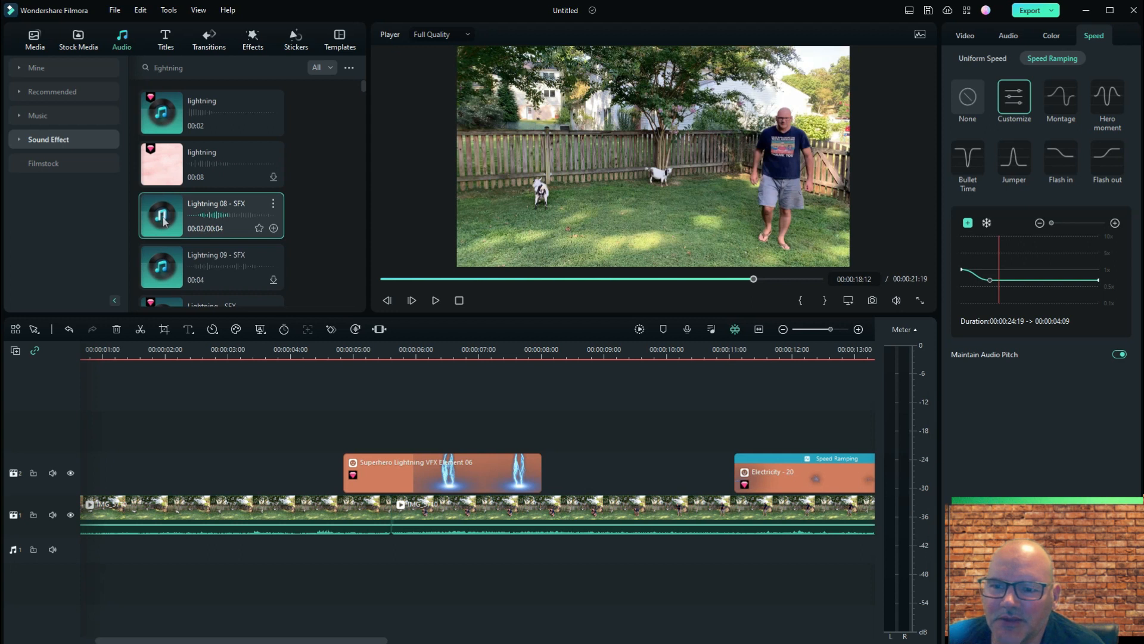
left_click(165, 271)
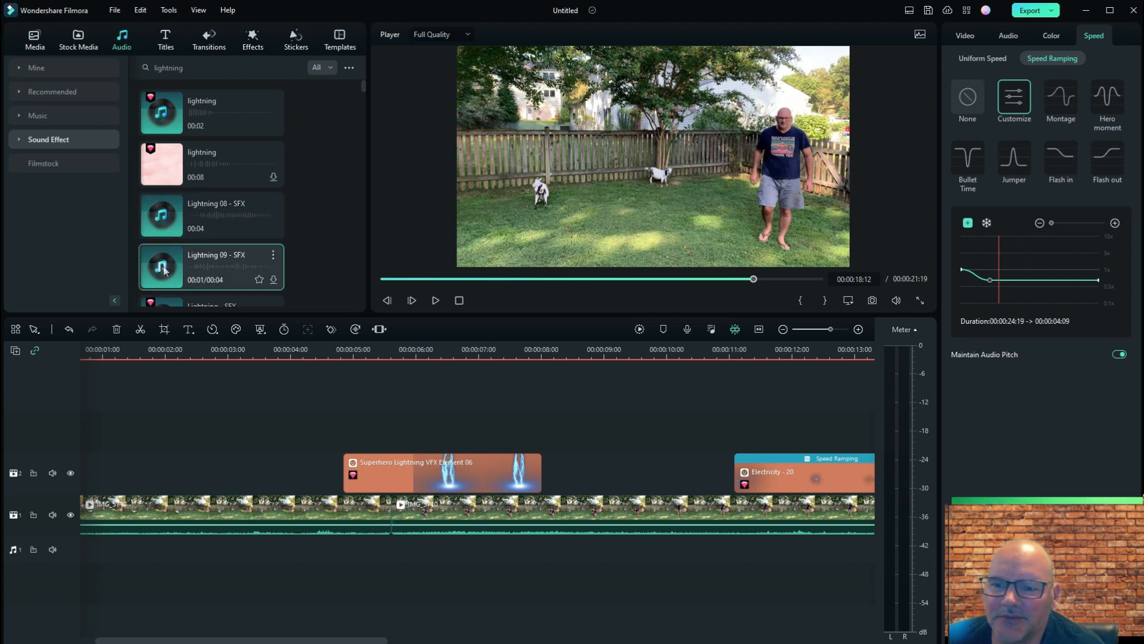
scroll(165, 271, "down", 3)
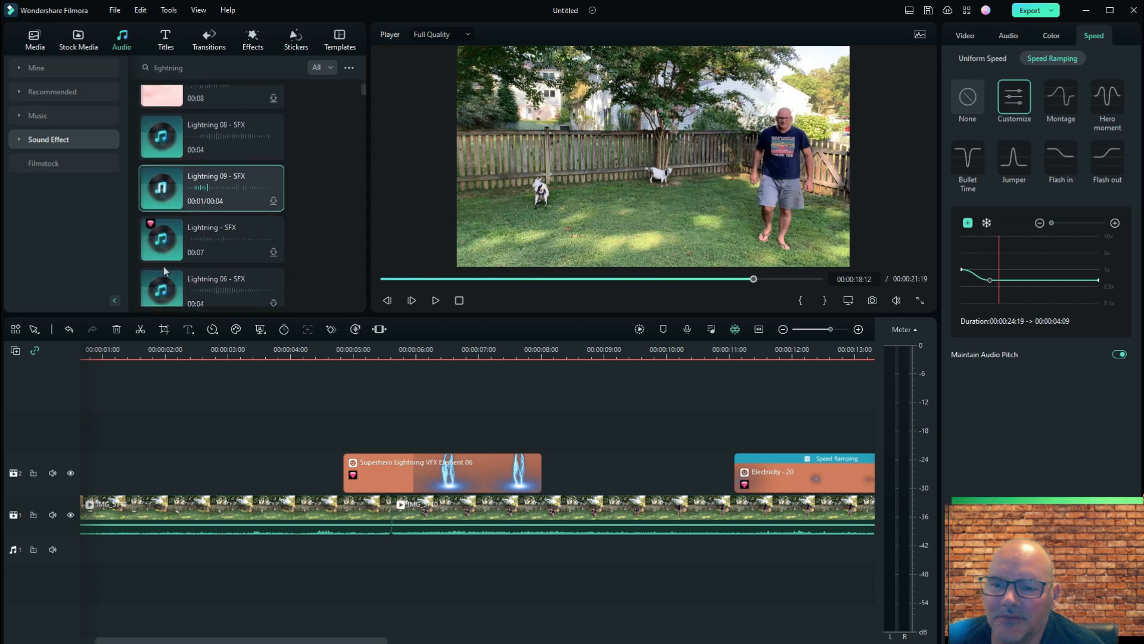
left_click(165, 239)
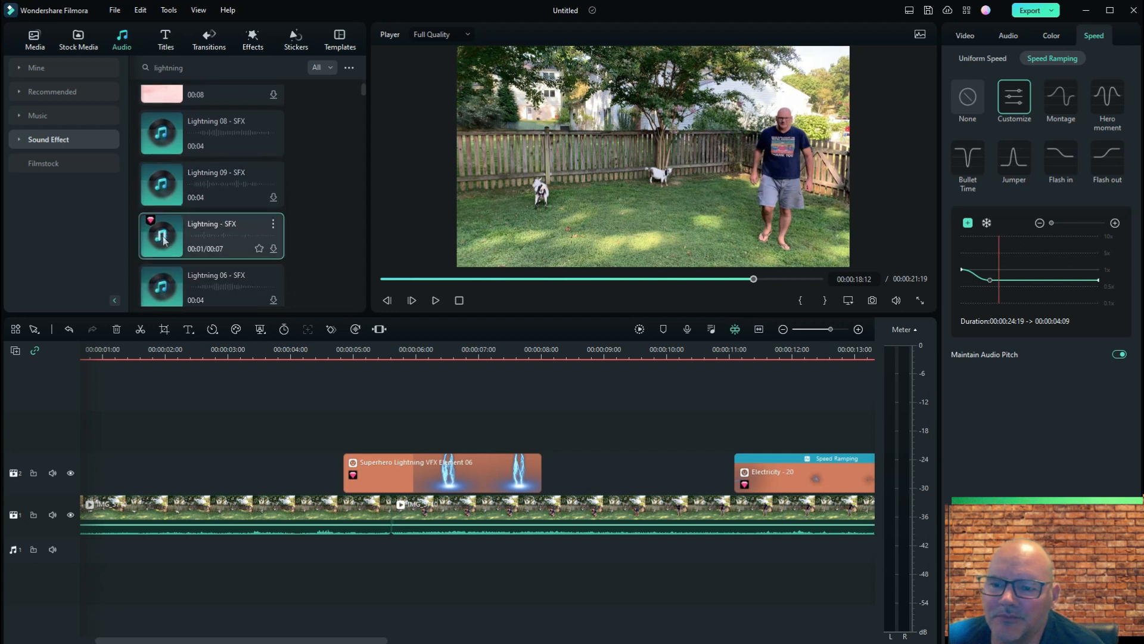
left_click(161, 288)
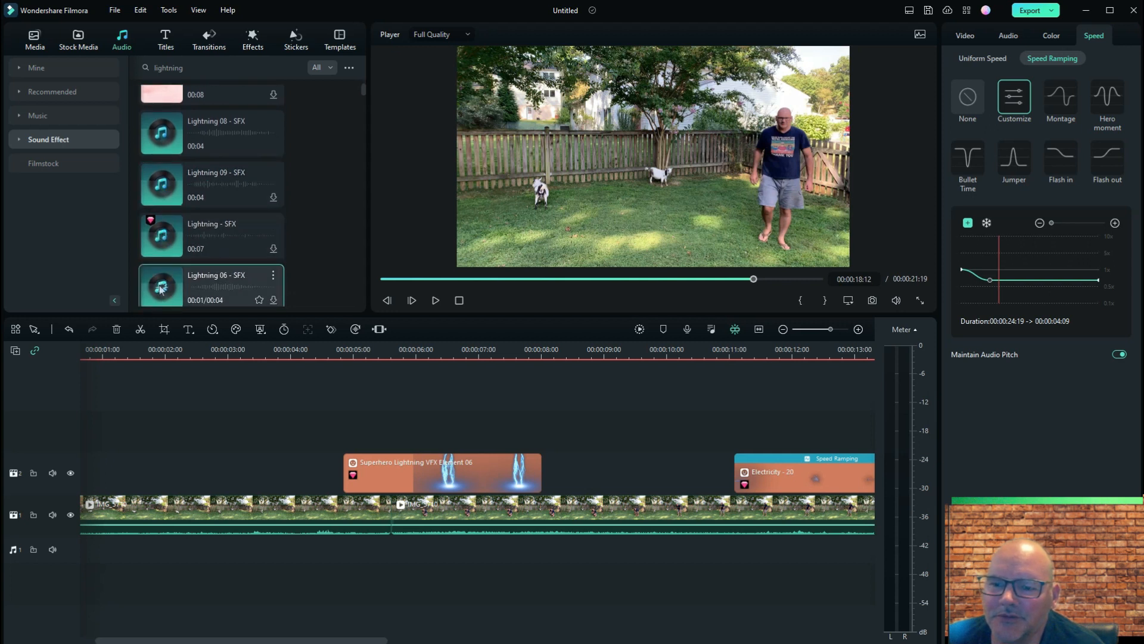
scroll(164, 250, "up", 3)
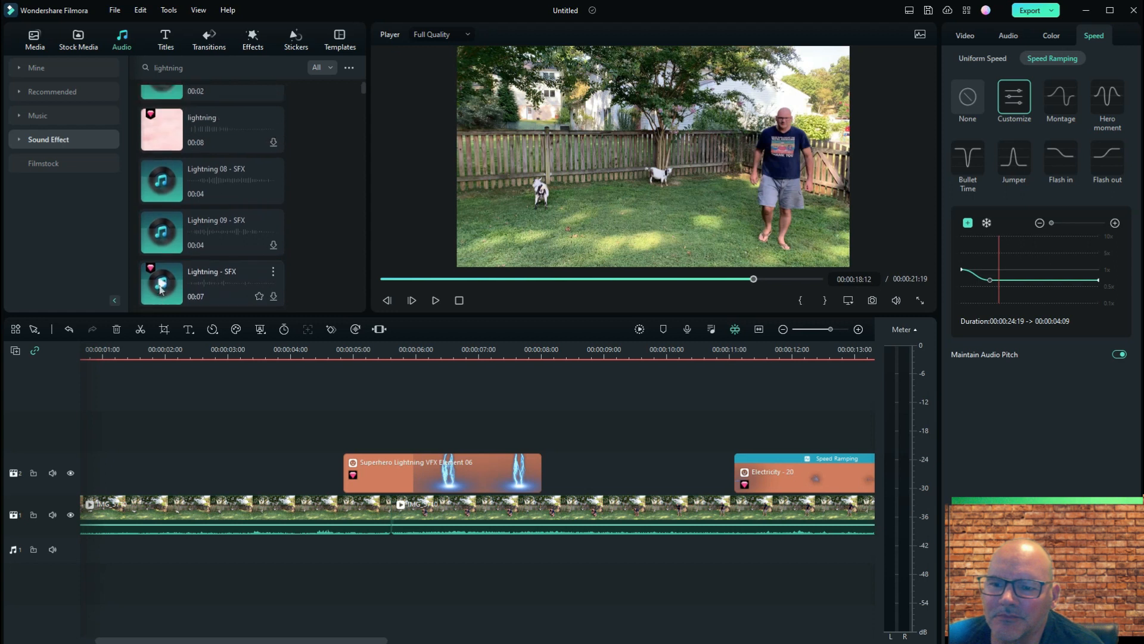
Add the Lightning 08 - SFX sound to the audio track at 00:00:04:21, aligned with the start of the superhero lightning strike
left_click(161, 207)
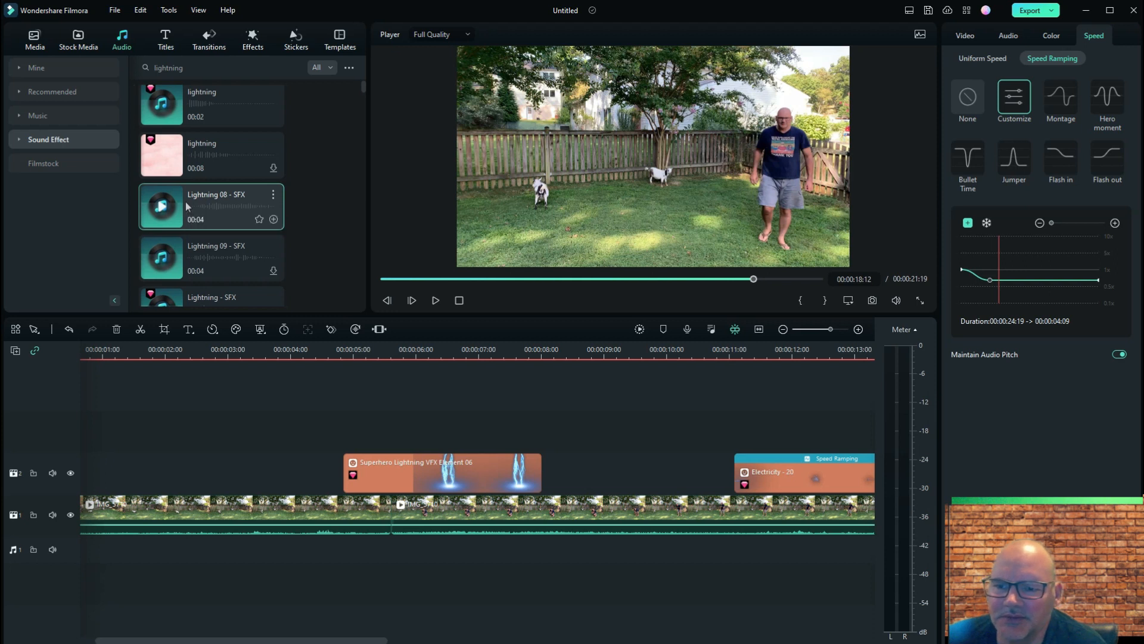
left_click(186, 206)
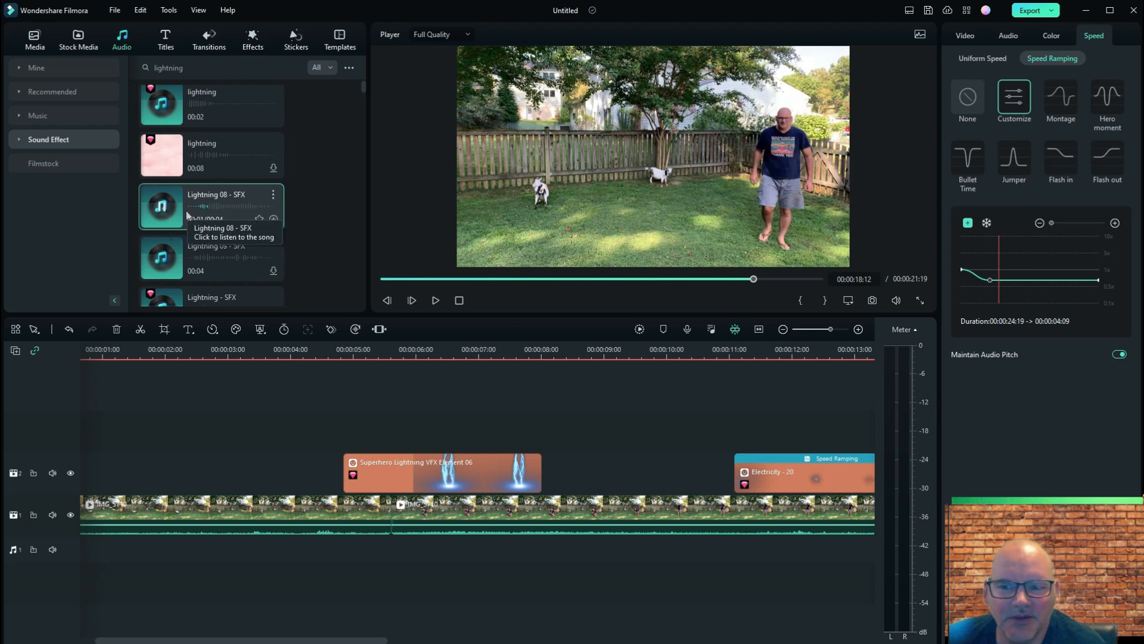
left_click_drag(179, 206, 344, 426)
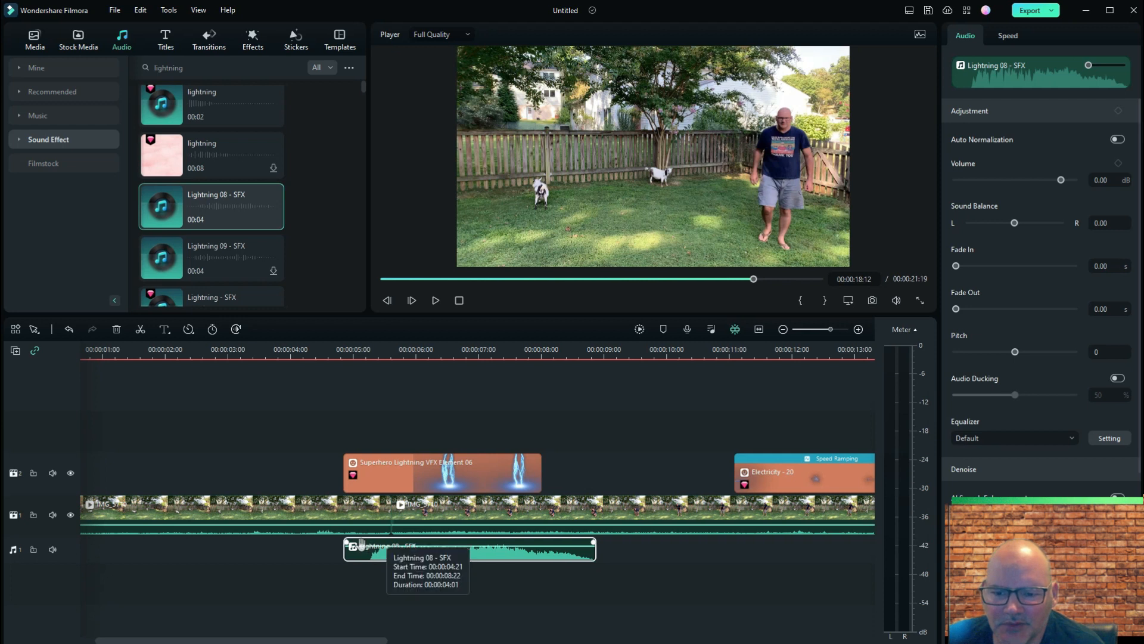
Split the Lightning 08 sound at 00:00:05:07, delete its quiet lead-in, and move the remainder back to 00:00:04:21
left_click(379, 358)
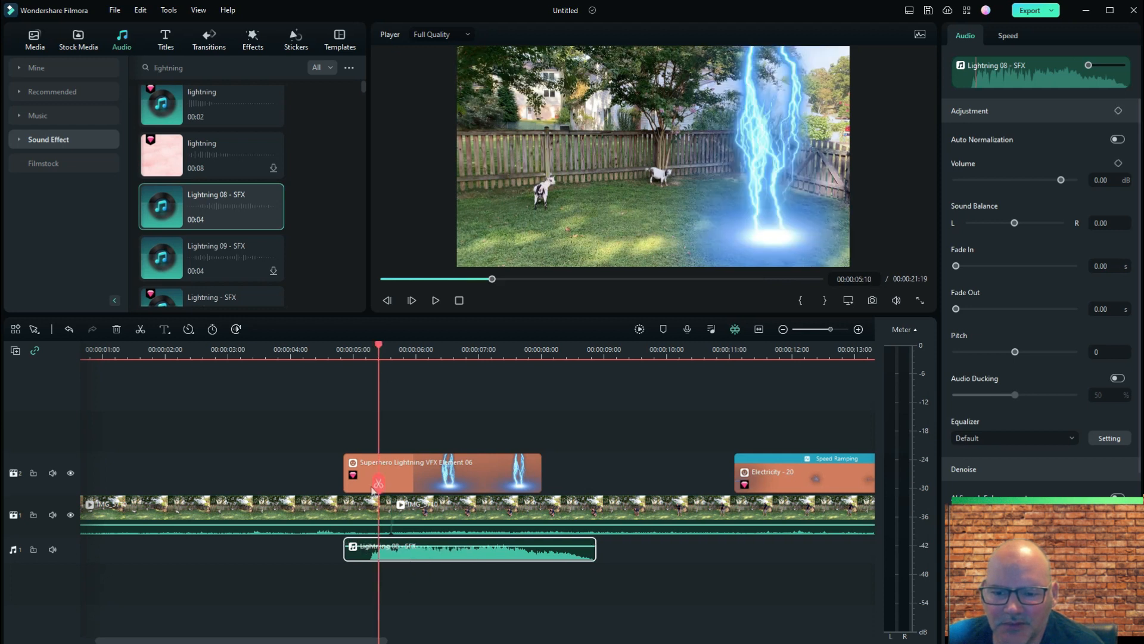
left_click_drag(378, 489, 371, 495)
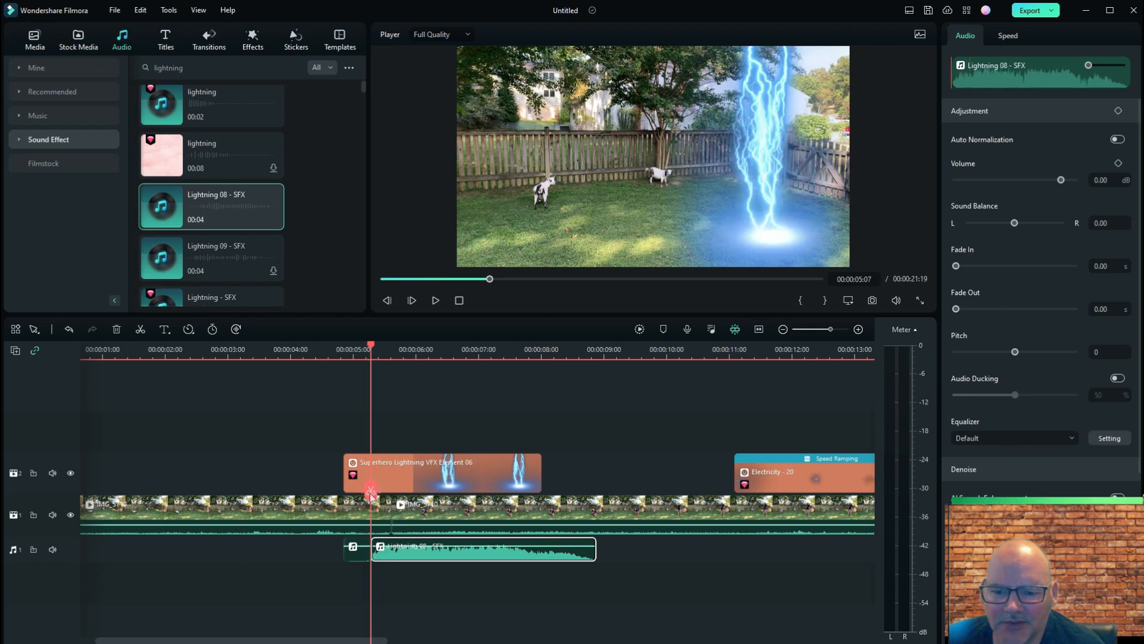
right_click(366, 551)
left_click(378, 212)
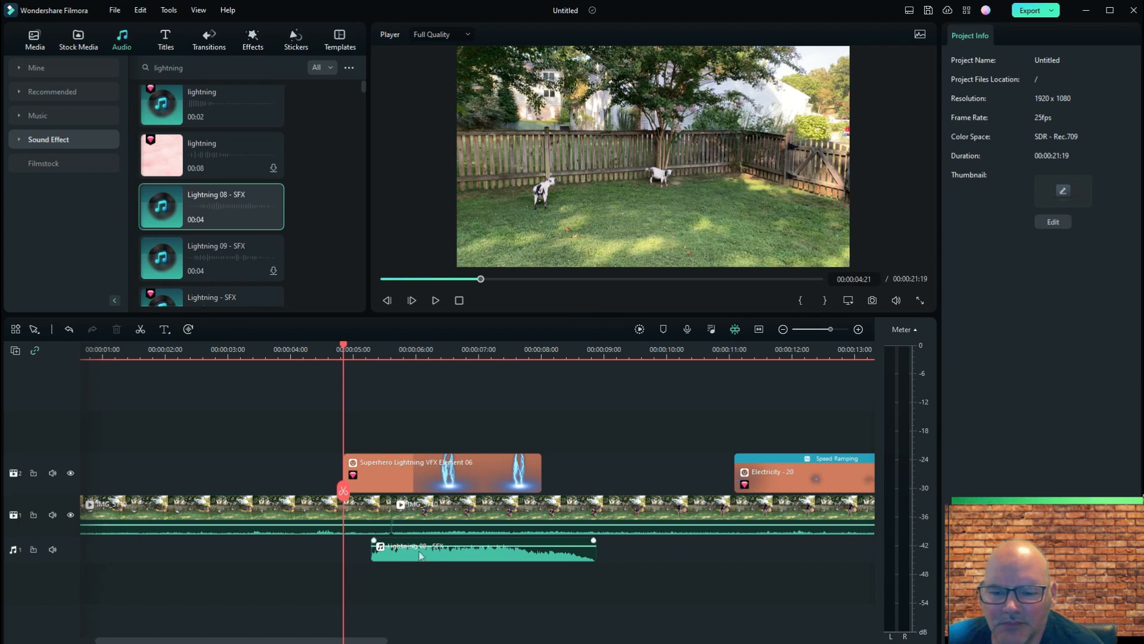
left_click_drag(420, 555, 393, 555)
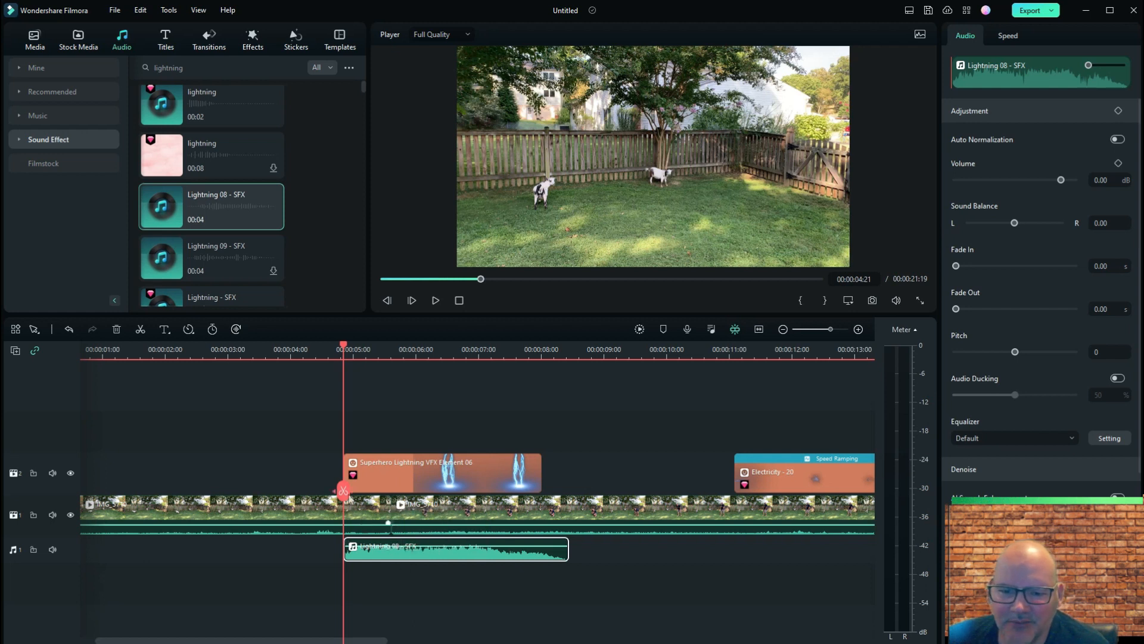
left_click(436, 300)
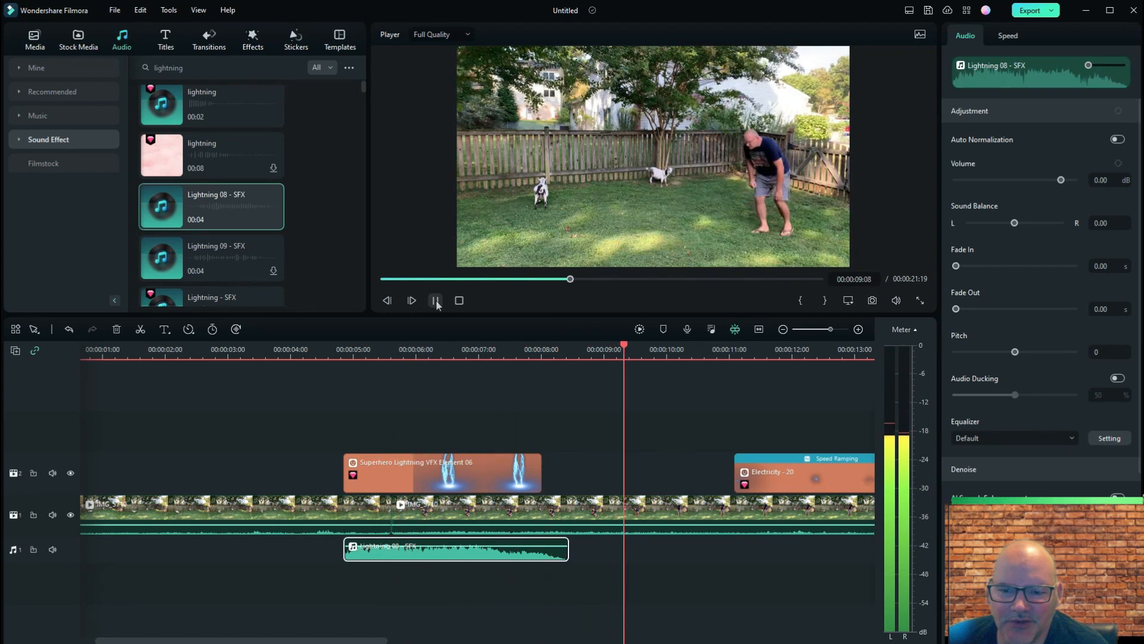
left_click(435, 300)
Add the 2-second "lightning" sound effect to the audio track at 00:00:11:02, aligned with the start of the first Electricity - 20 bolt
scroll(614, 490, "right", 2)
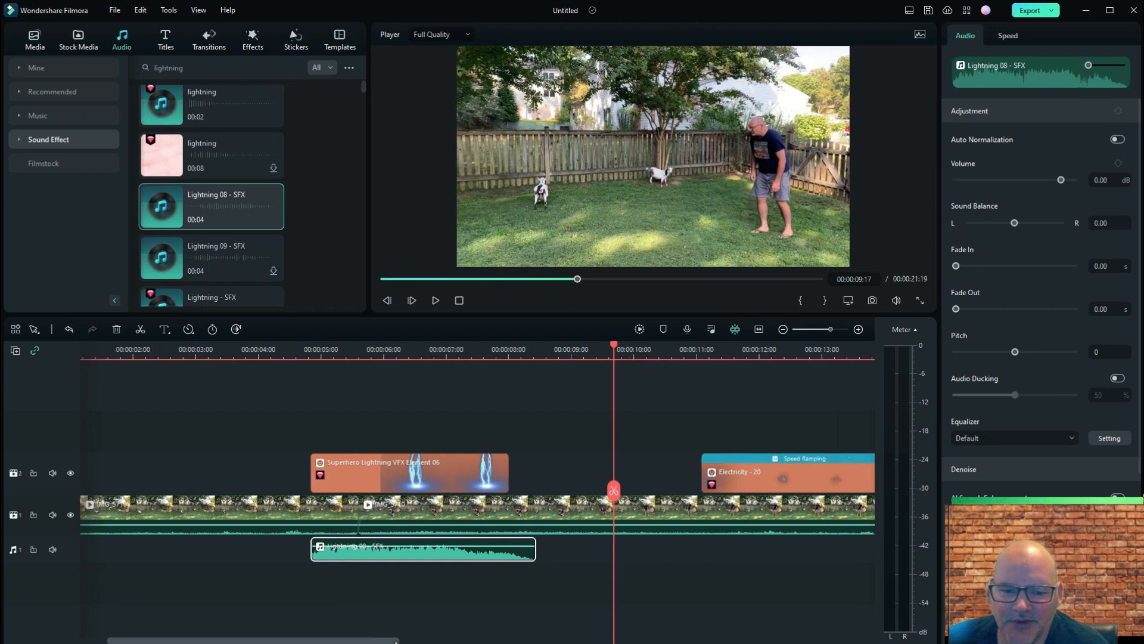
scroll(613, 490, "right", 8)
left_click_drag(335, 490, 419, 494)
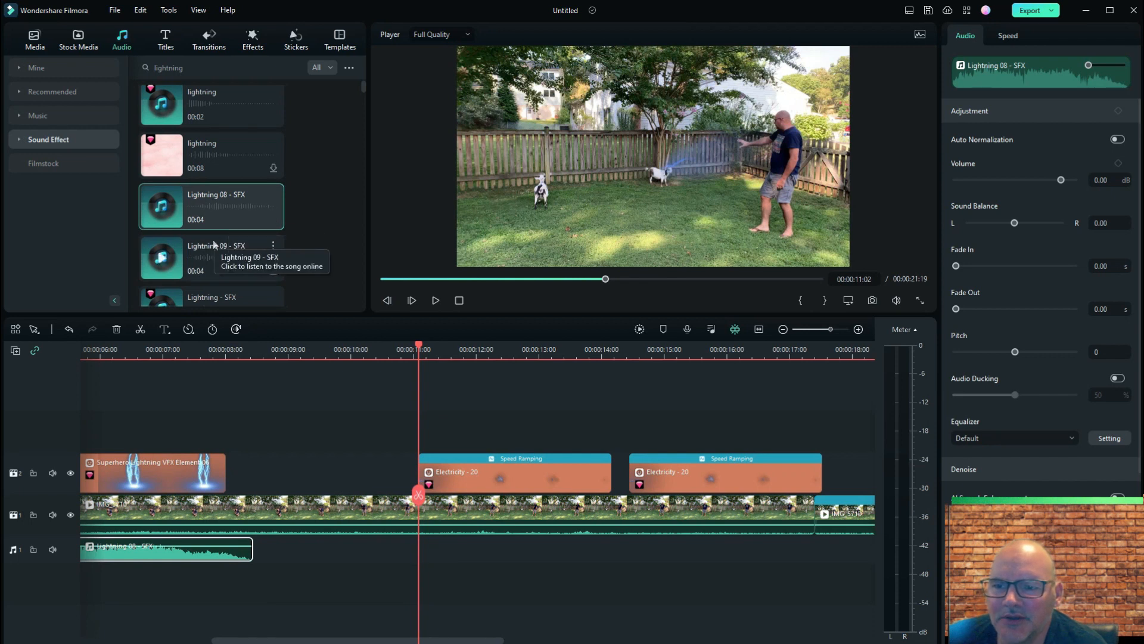
scroll(209, 230, "up", 1)
left_click(165, 116)
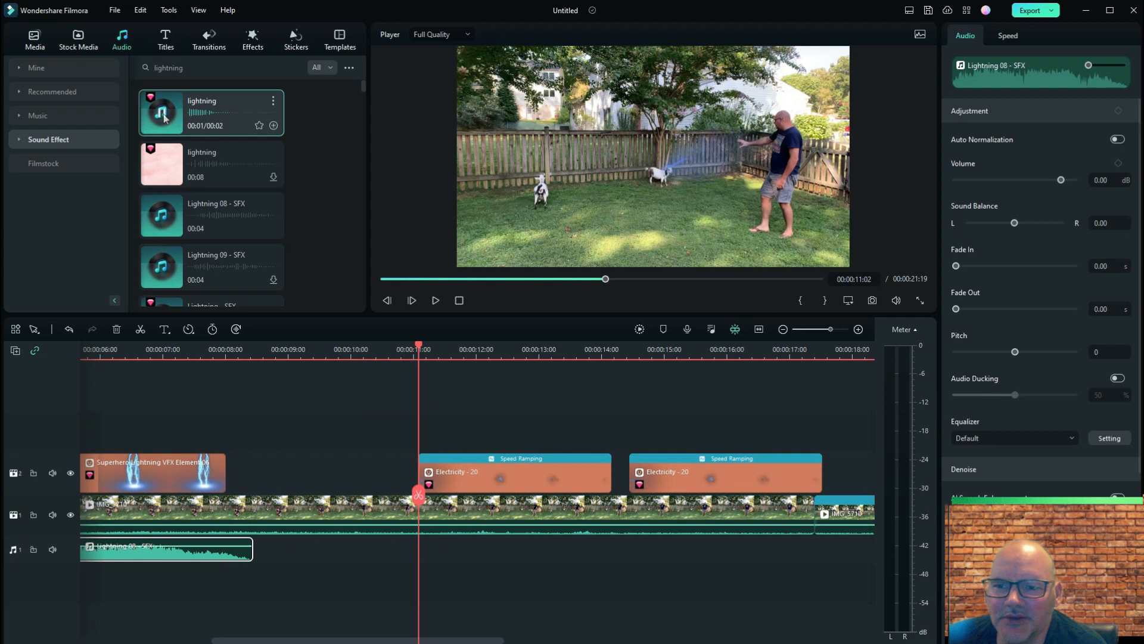
left_click_drag(185, 122, 426, 562)
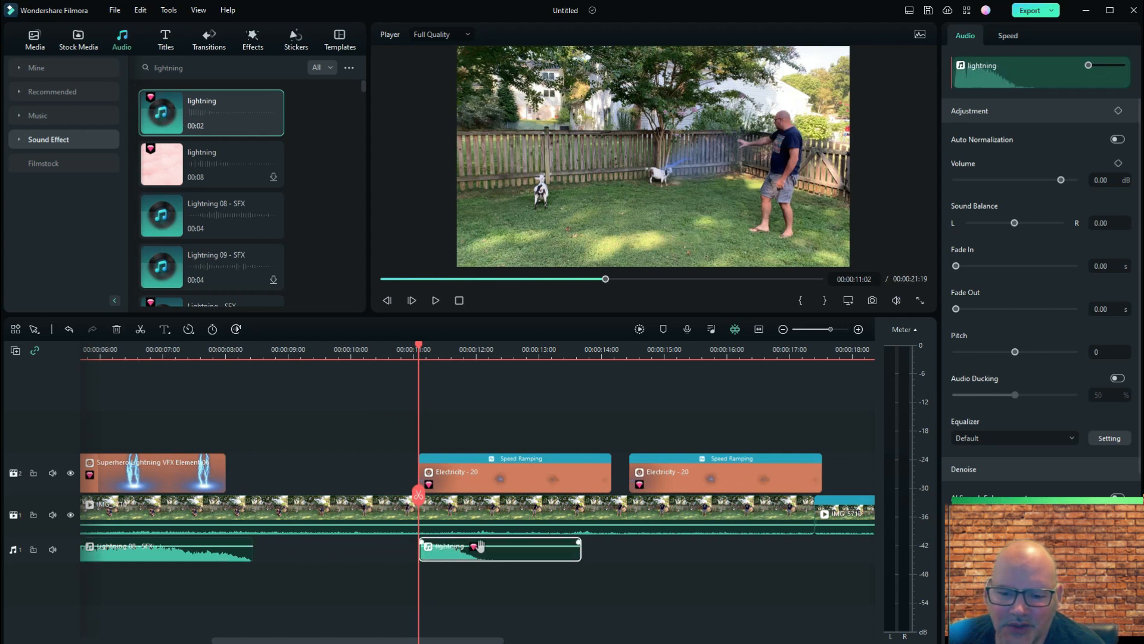
Split the "lightning" sound under the first Electricity - 20 bolt at 00:00:12:04 and ripple-delete its quiet tail
key("space")
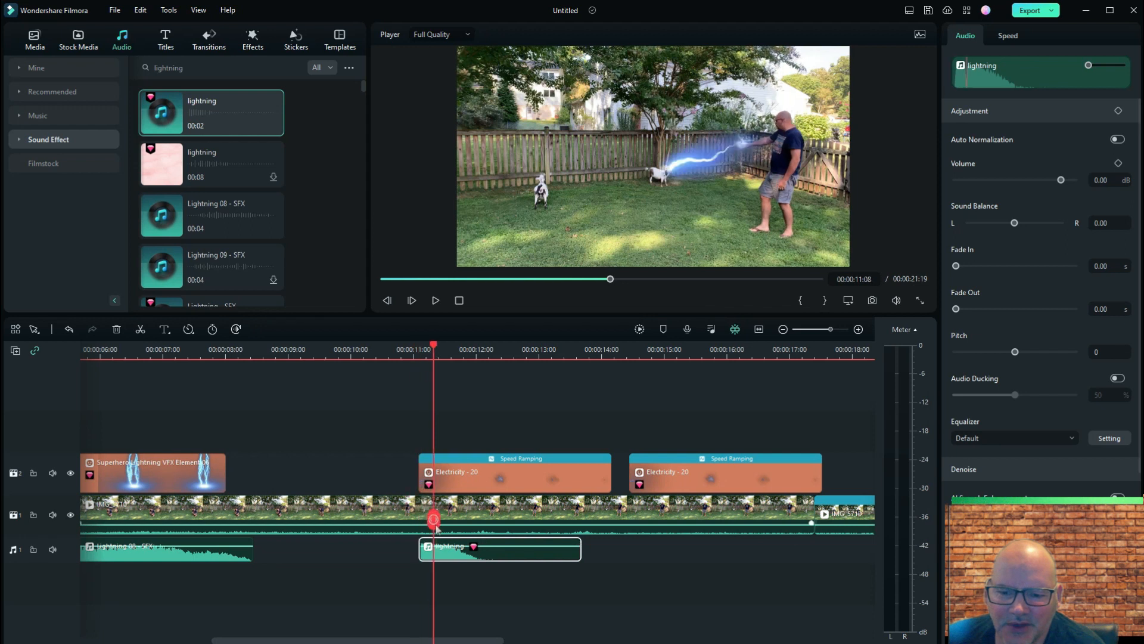
left_click_drag(492, 566, 487, 566)
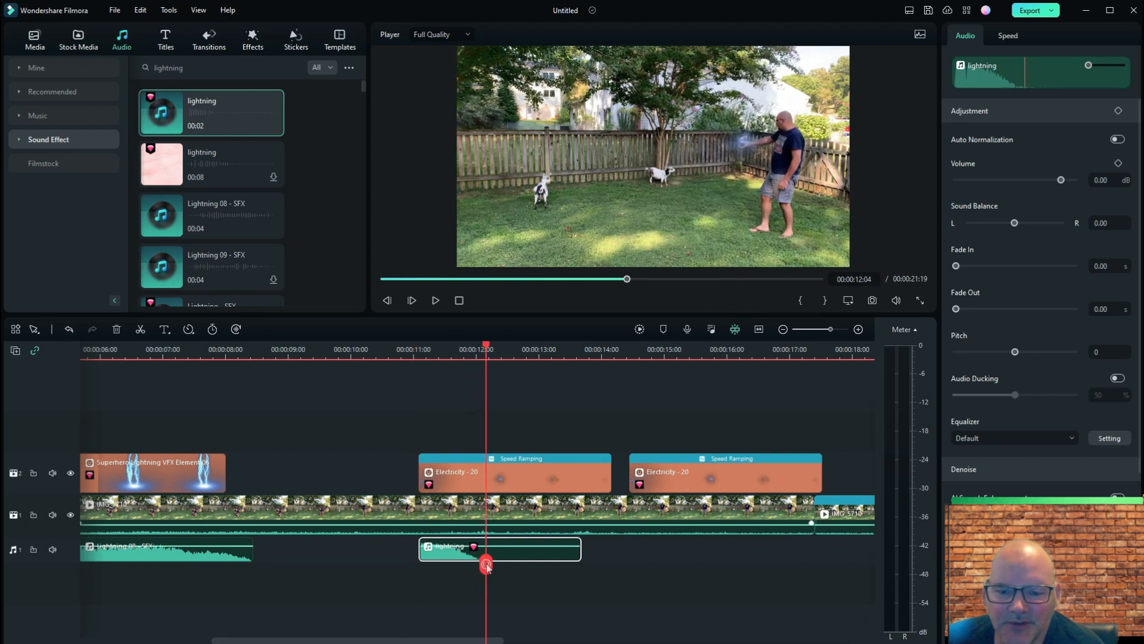
left_click(487, 565)
right_click(508, 556)
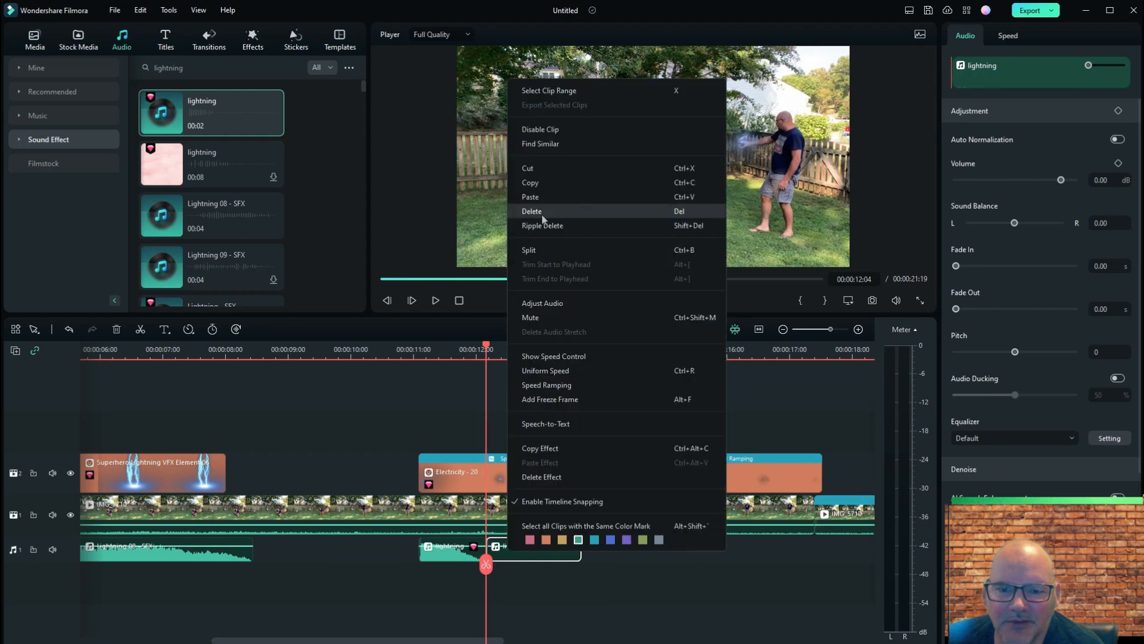
left_click(554, 226)
Try uniform speeds of 0.80 and 1.30 on the trimmed "lightning" sound and play it against the first bolt
left_click(457, 556)
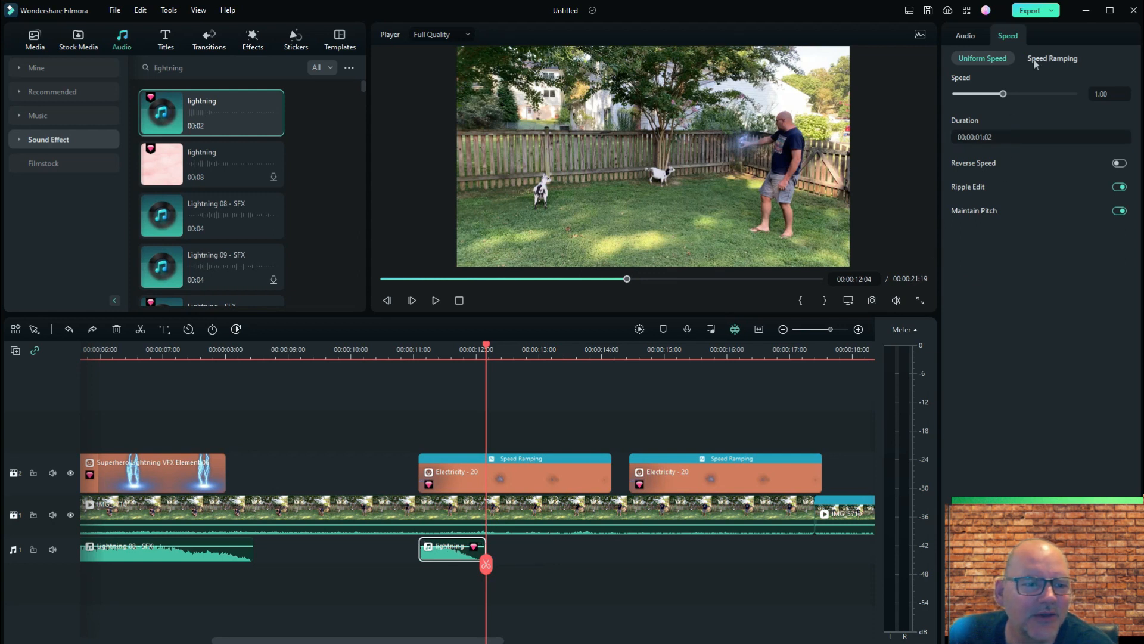
left_click_drag(1003, 94, 1018, 94)
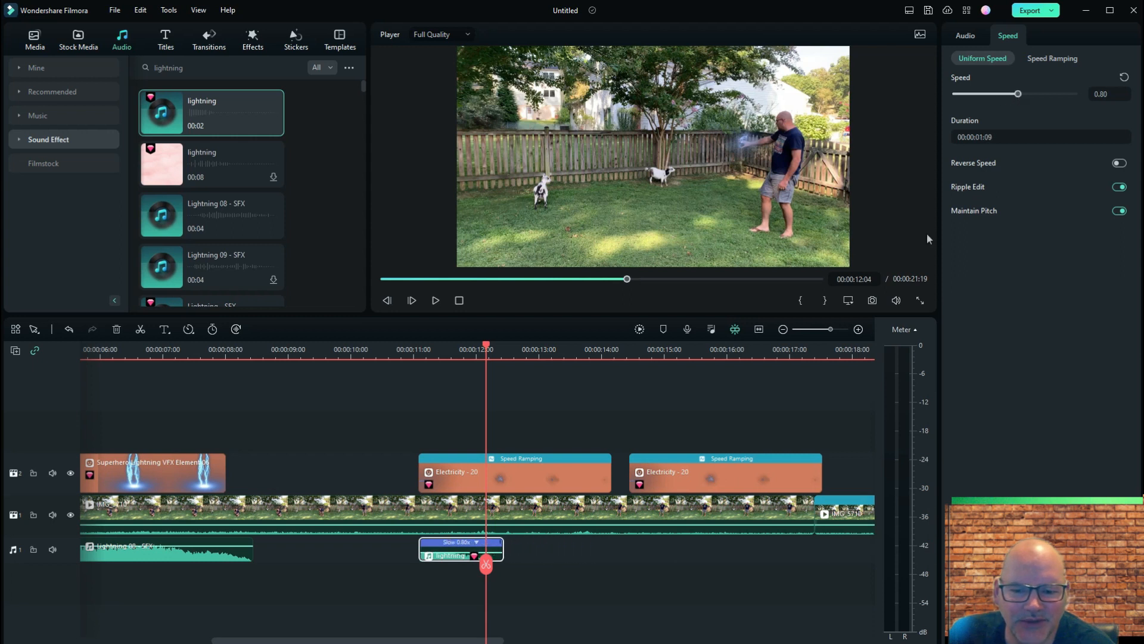
left_click_drag(486, 563, 456, 577)
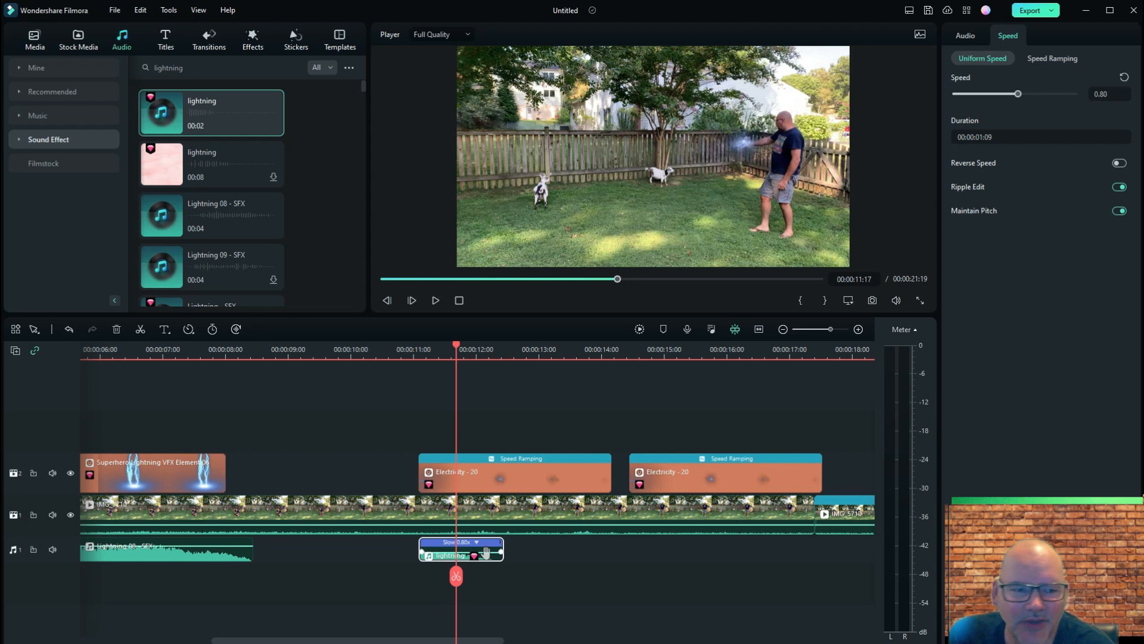
left_click_drag(1018, 94, 1015, 94)
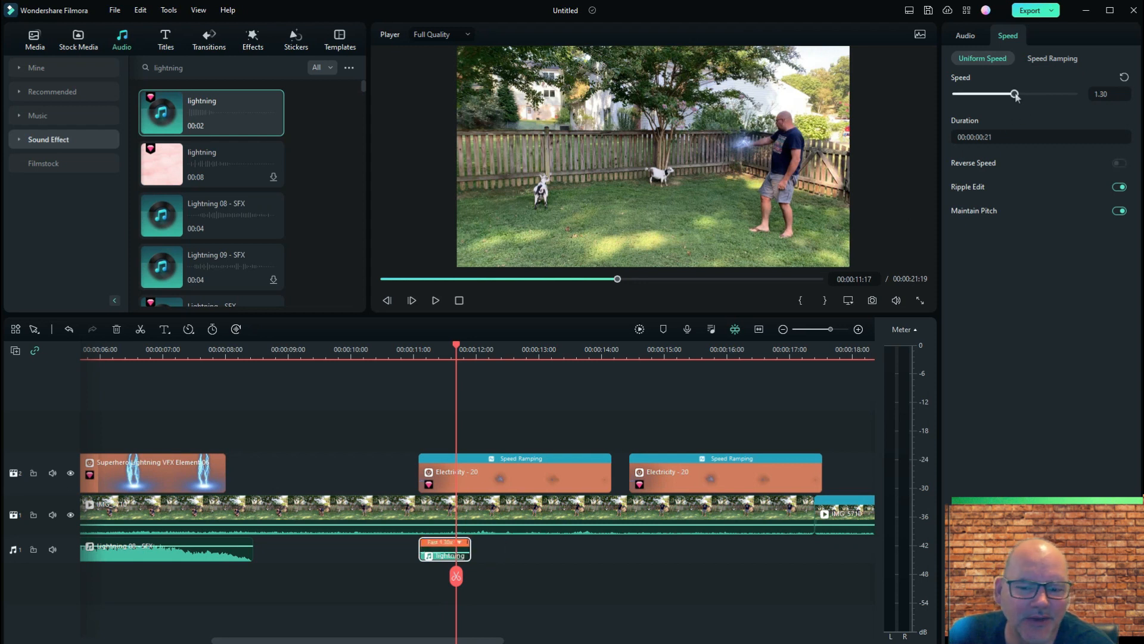
left_click_drag(456, 576, 408, 575)
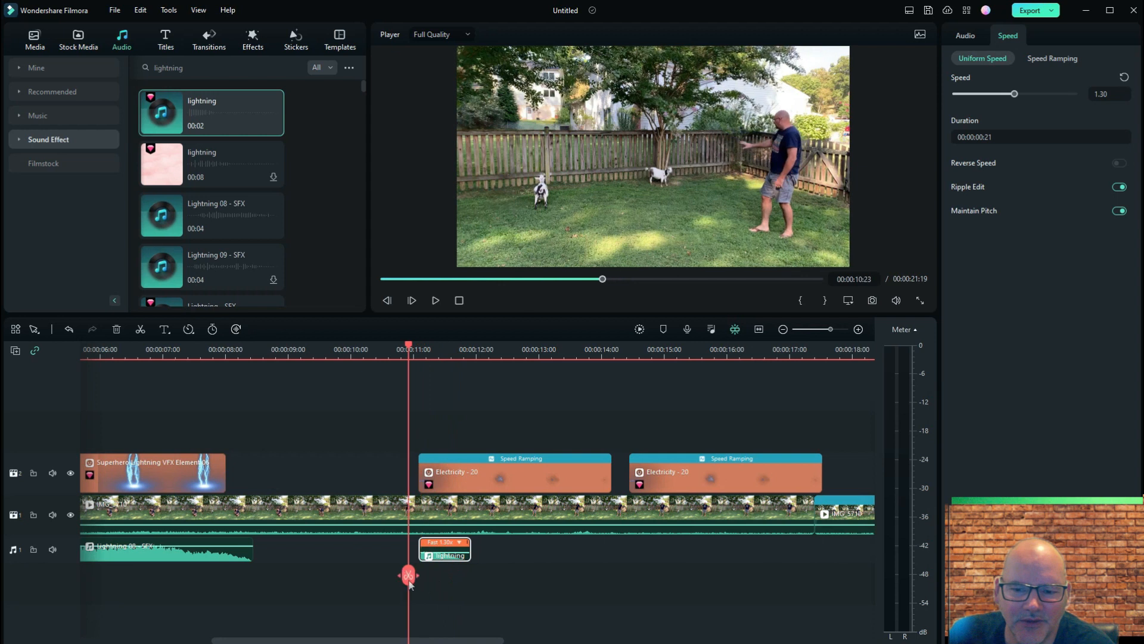
left_click(435, 301)
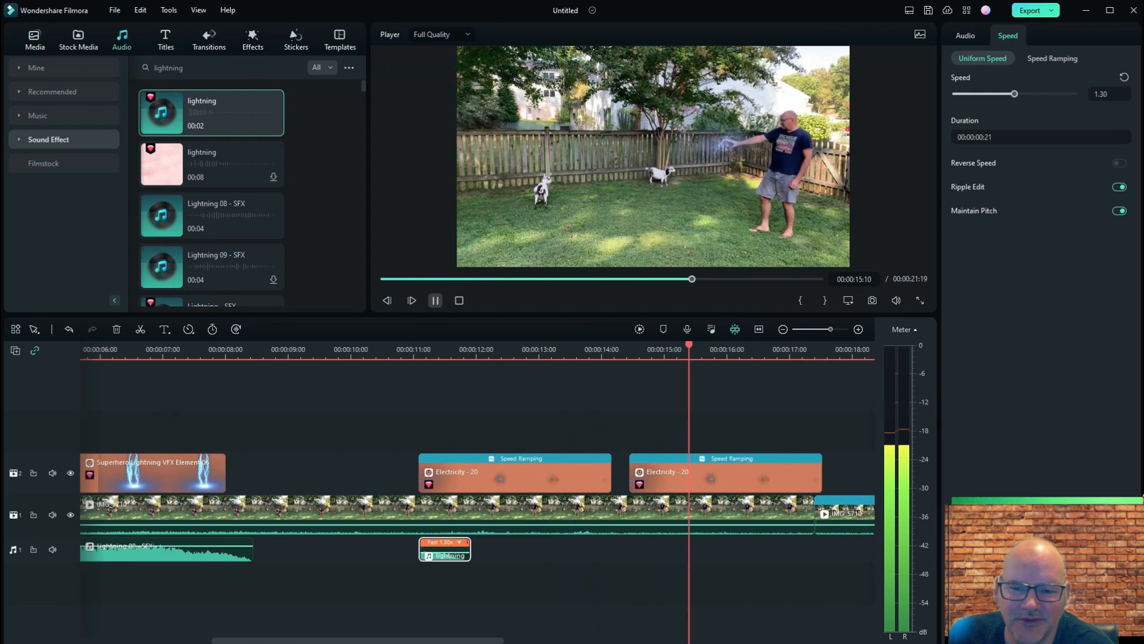
key("space")
Set the first "lightning" sound's uniform speed to 0.91 and play the section with the first bolt
left_click(459, 542)
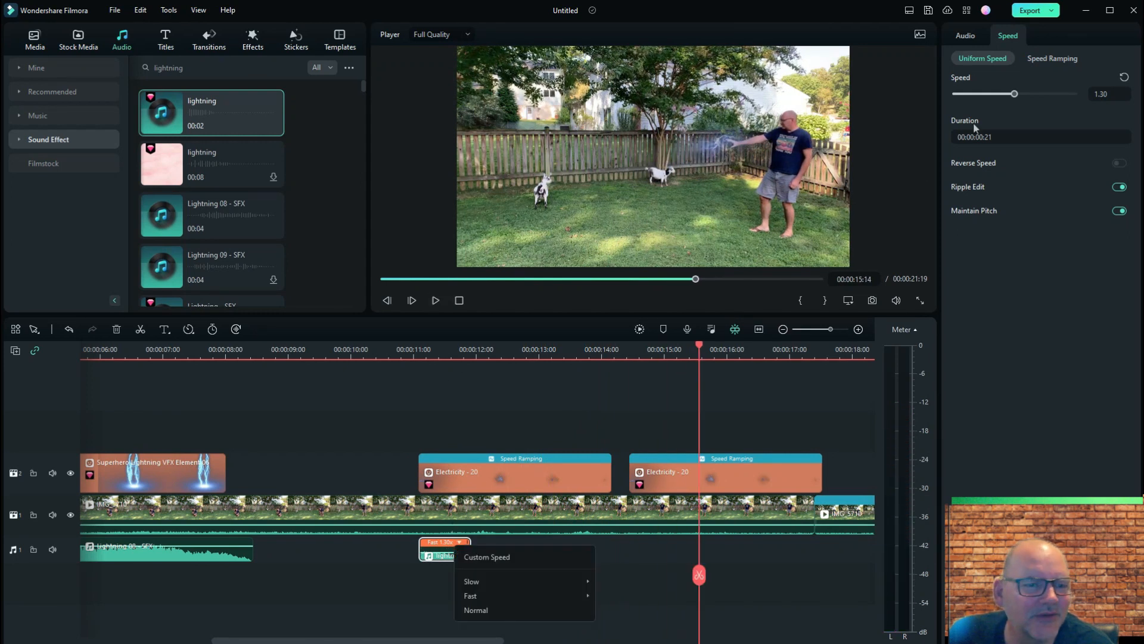
left_click_drag(1014, 98, 999, 100)
left_click(404, 350)
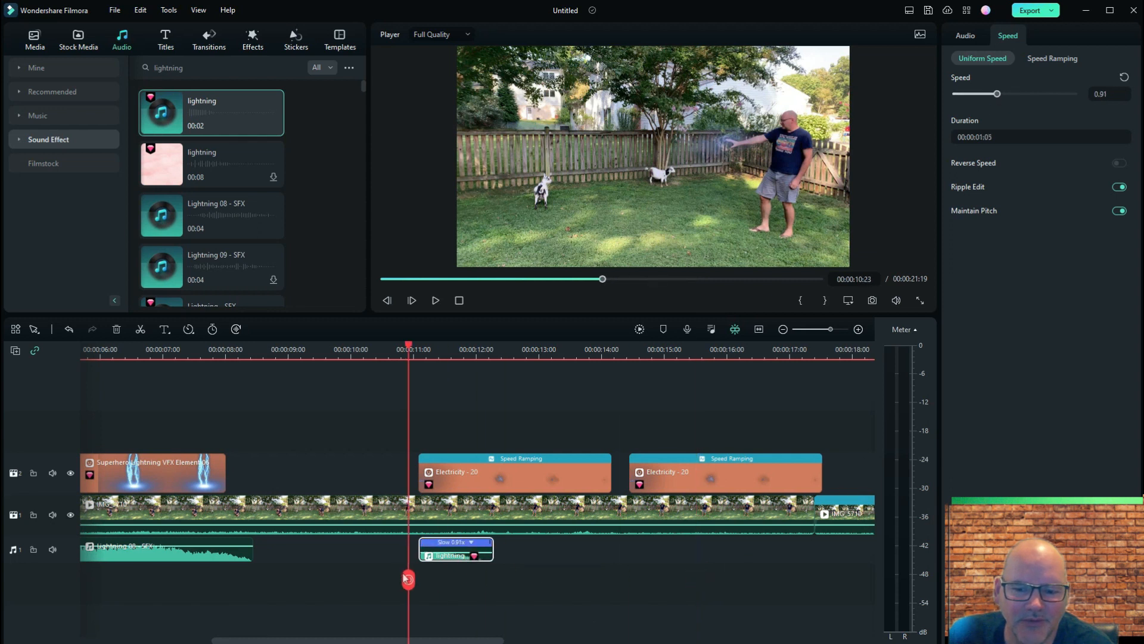
left_click(437, 301)
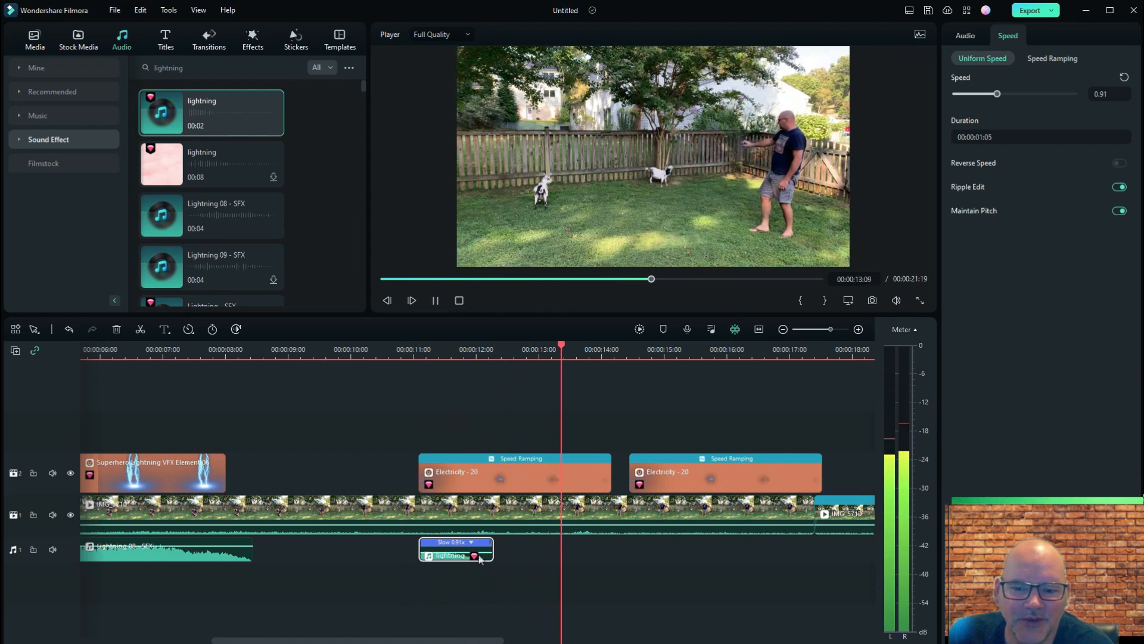
key("space")
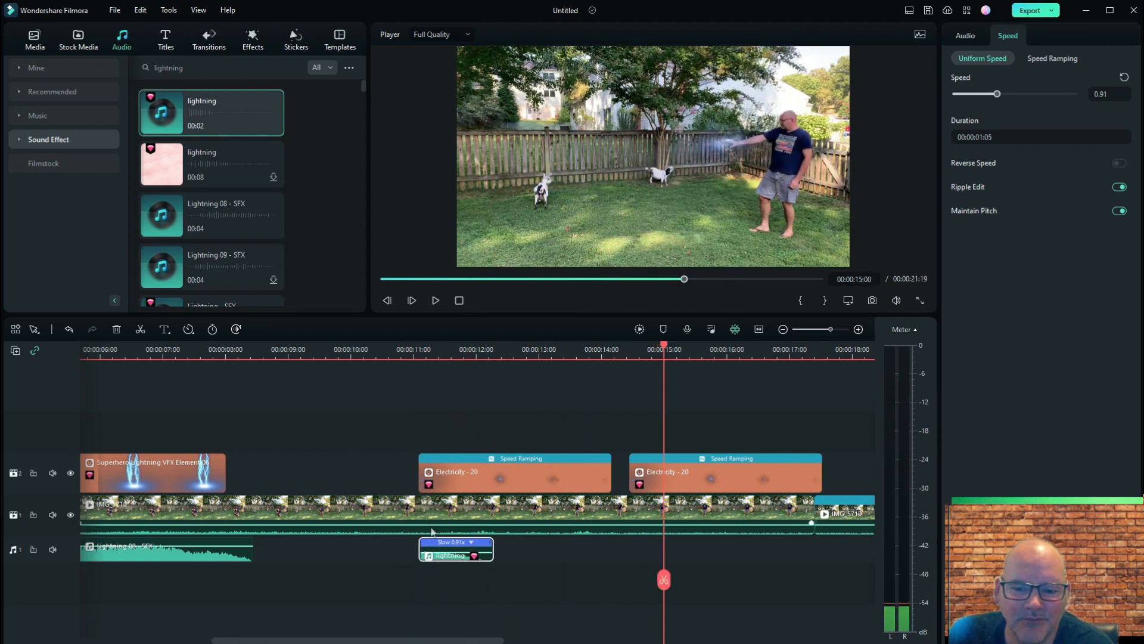
Raise the first "lightning" sound's volume to 1.25 dB and play it back from 00:00:11:00
left_click_drag(663, 579, 454, 563)
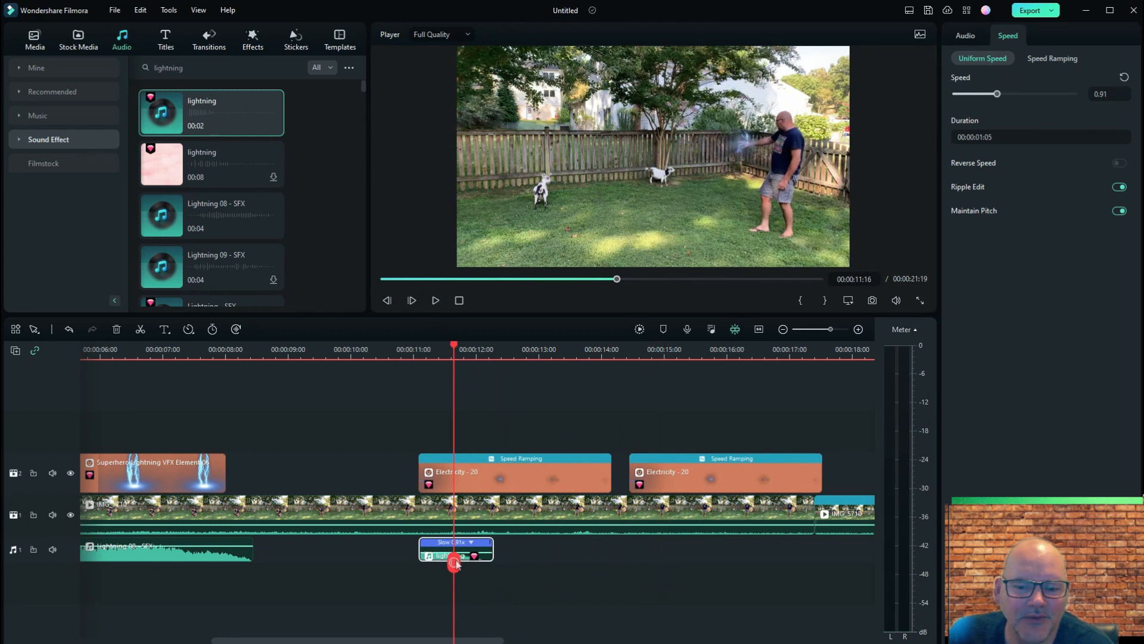
left_click(965, 37)
left_click_drag(1058, 181, 1063, 182)
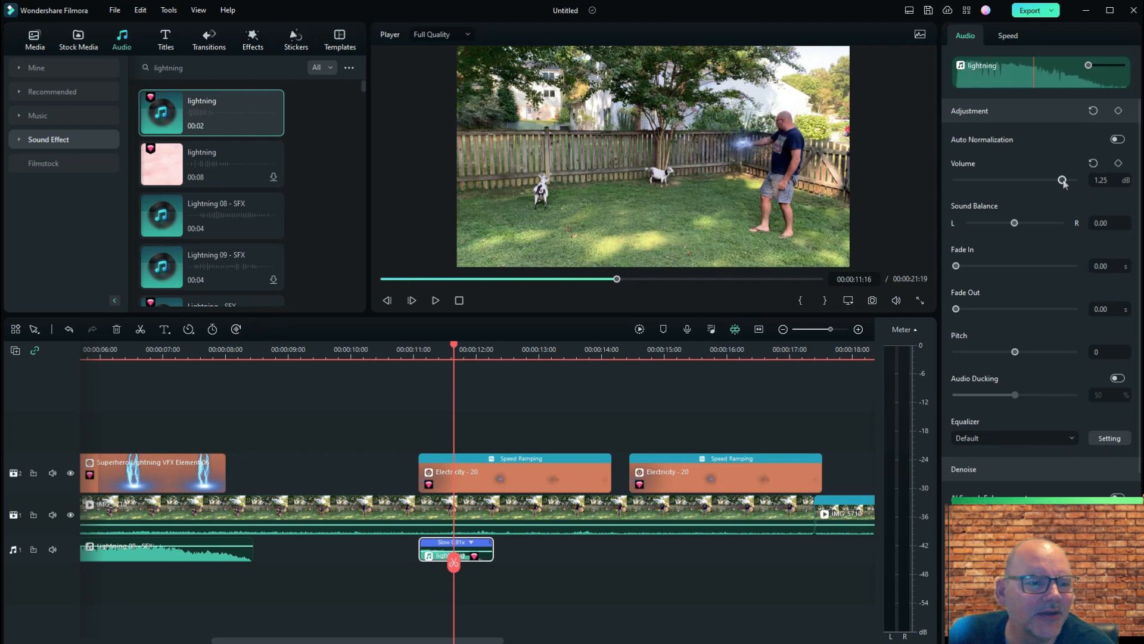
left_click_drag(454, 562, 413, 560)
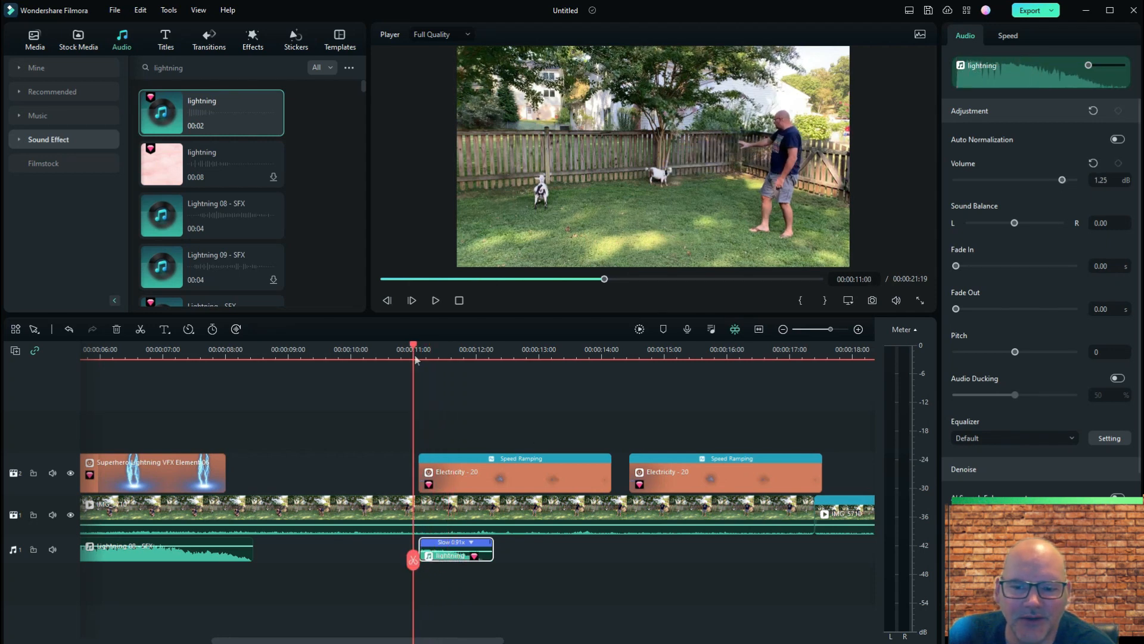
left_click(435, 301)
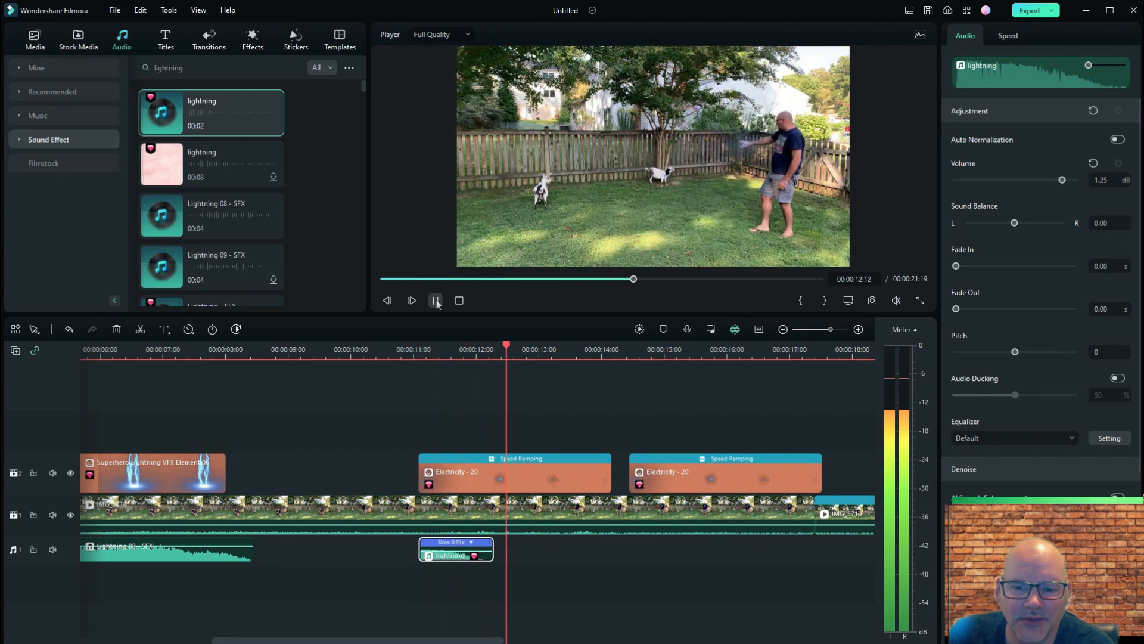
left_click(436, 301)
left_click_drag(522, 560, 456, 560)
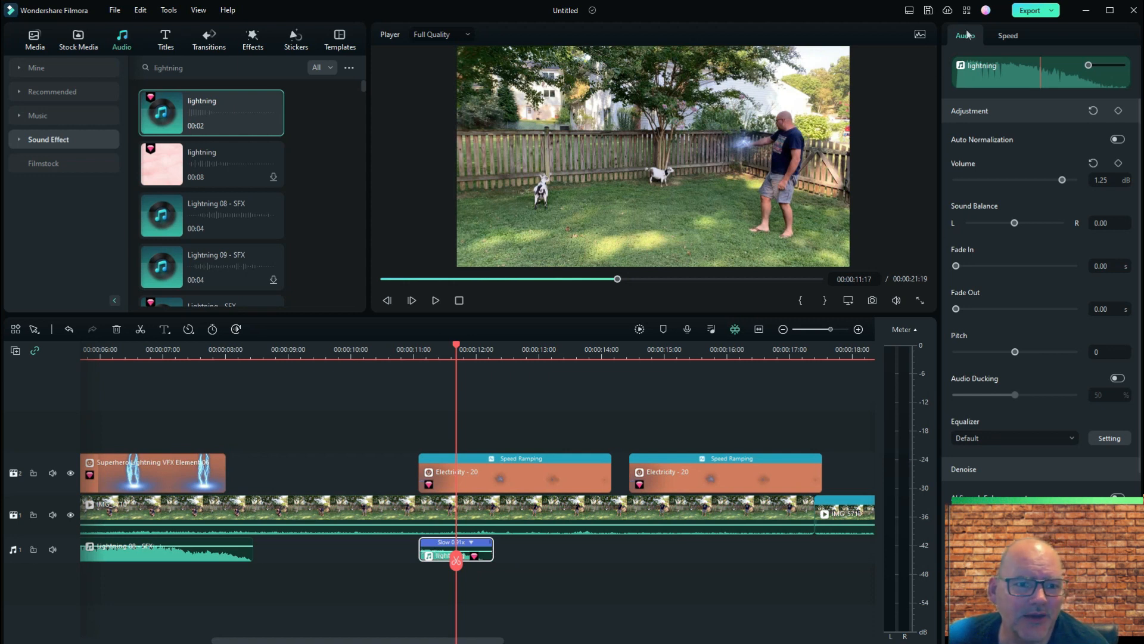
left_click(1009, 36)
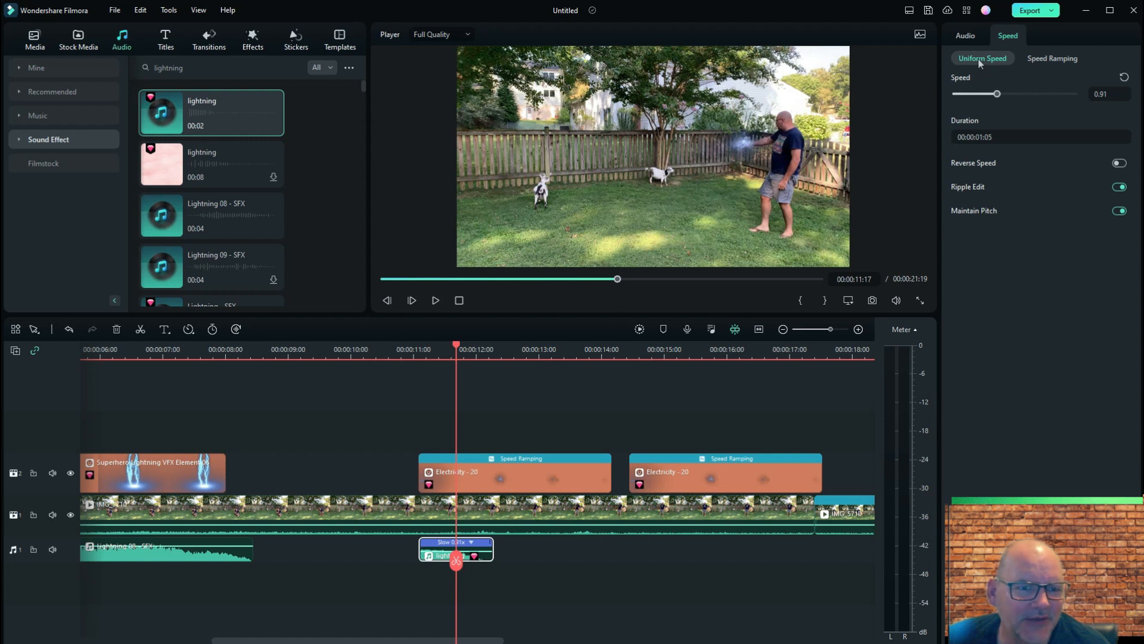
left_click(1053, 59)
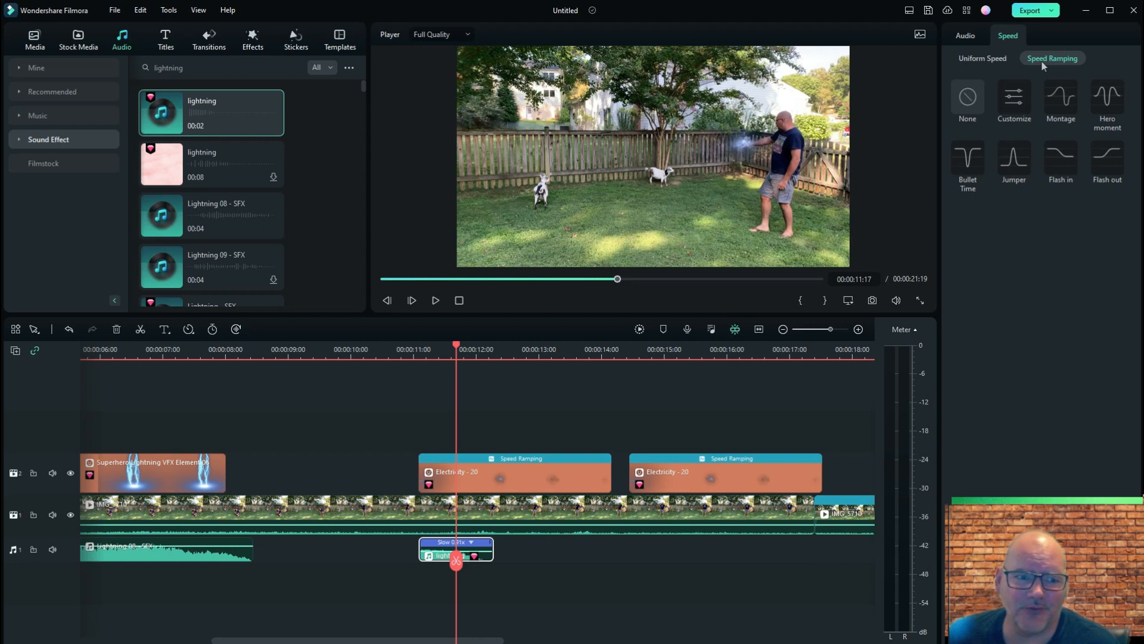
left_click(983, 59)
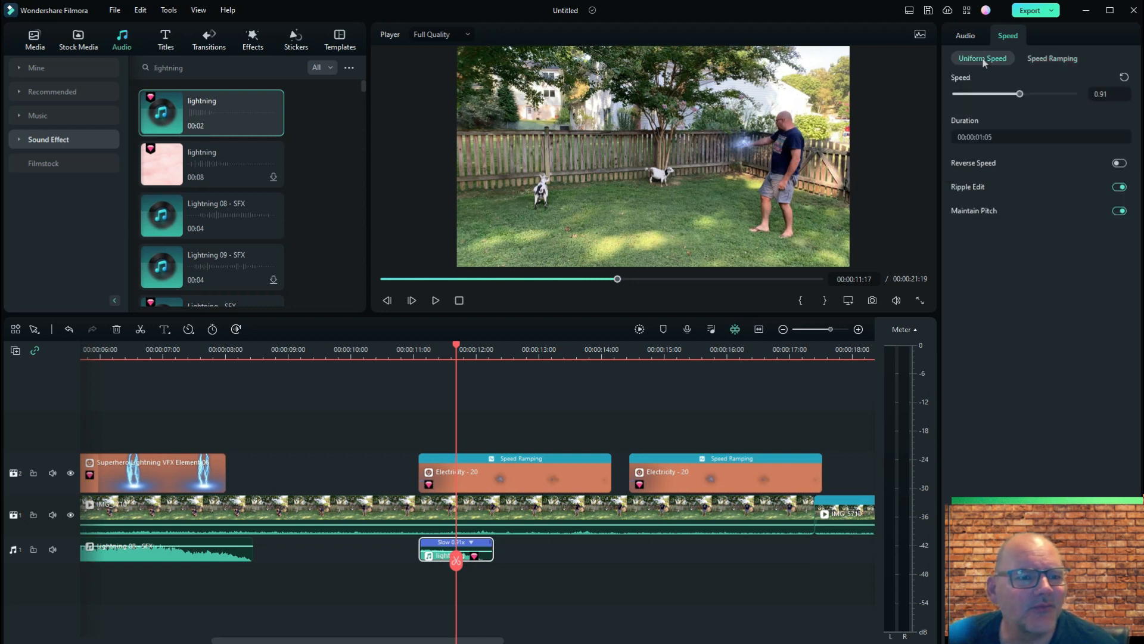
Set the first "lightning" sound's volume to 2.95 dB and play it back from 00:00:10:23
left_click(967, 37)
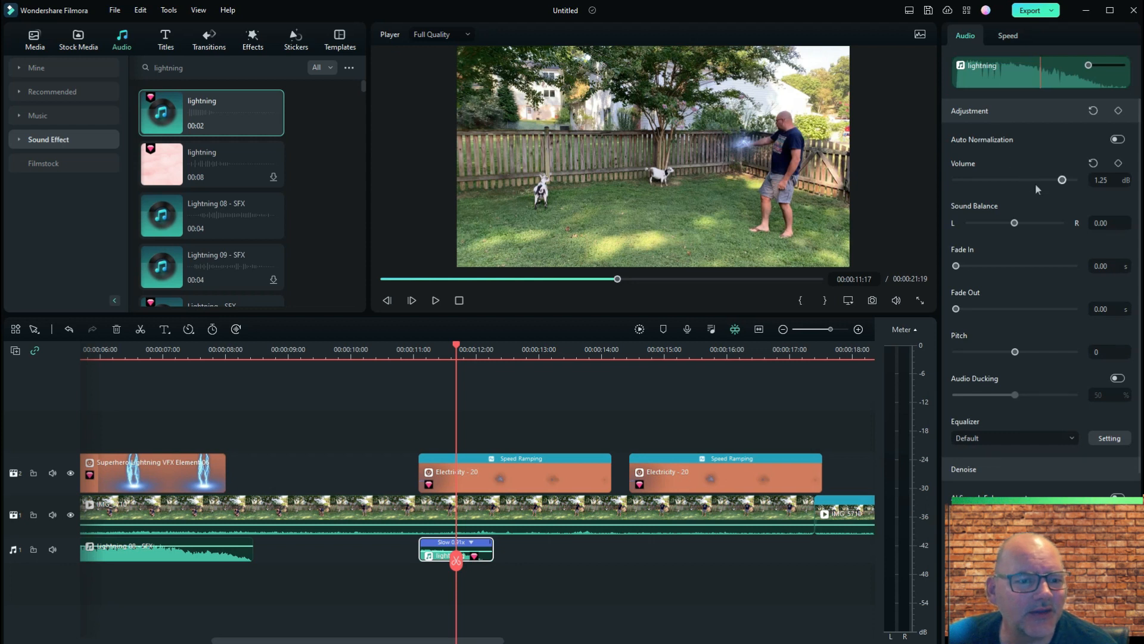
mouse_move(1062, 180)
left_mouse_down()
mouse_move(1052, 180)
mouse_move(1066, 184)
left_mouse_up()
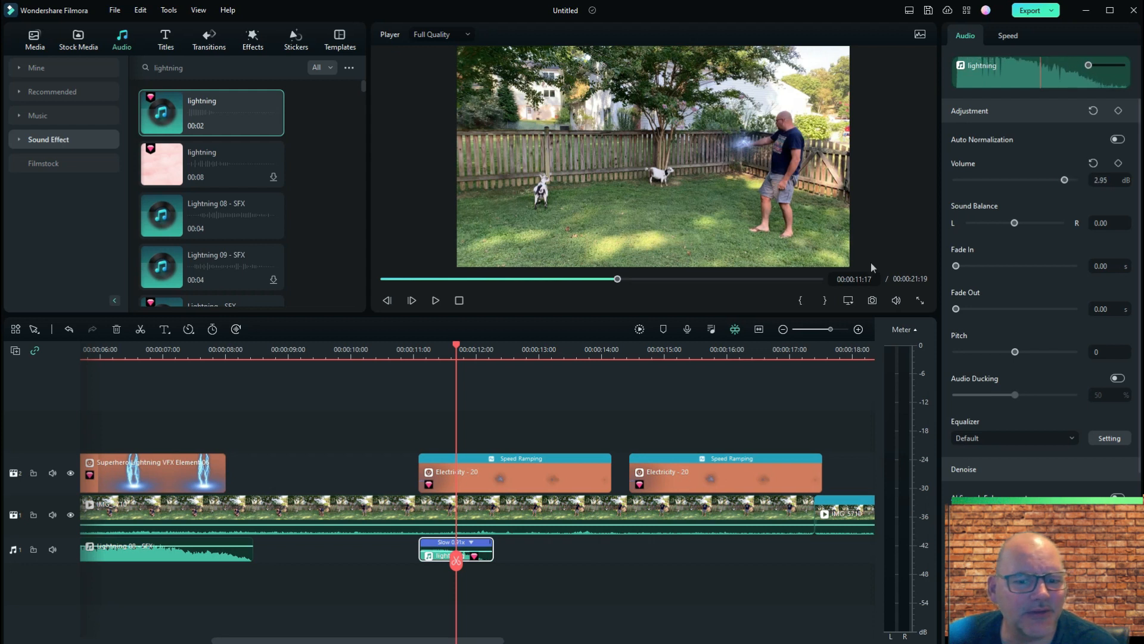
left_click_drag(460, 565, 406, 558)
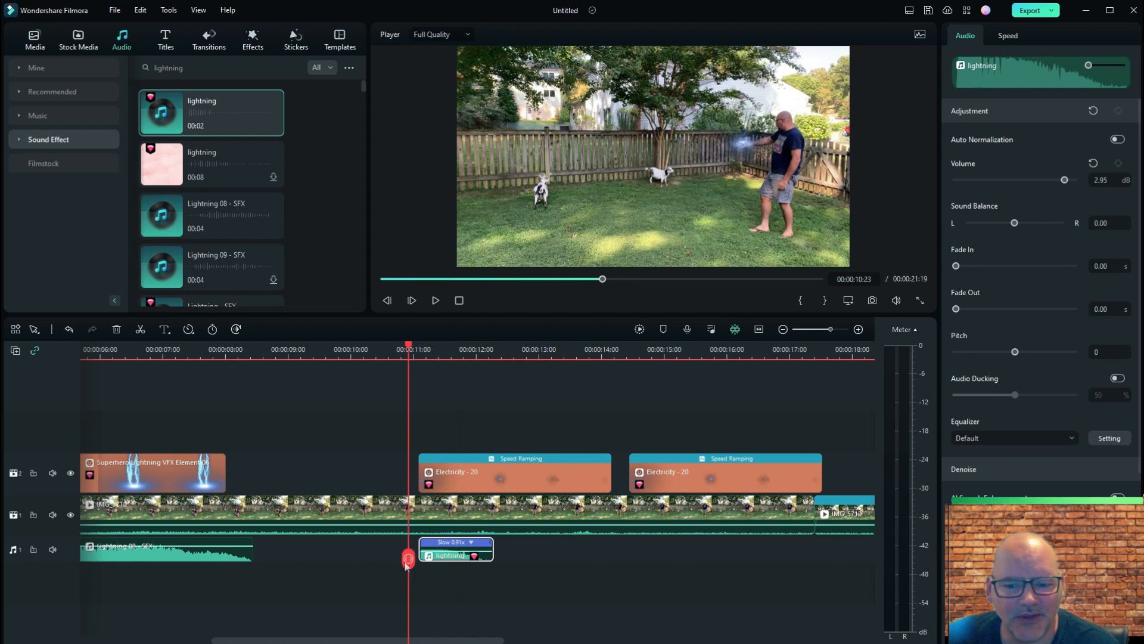
left_click(435, 301)
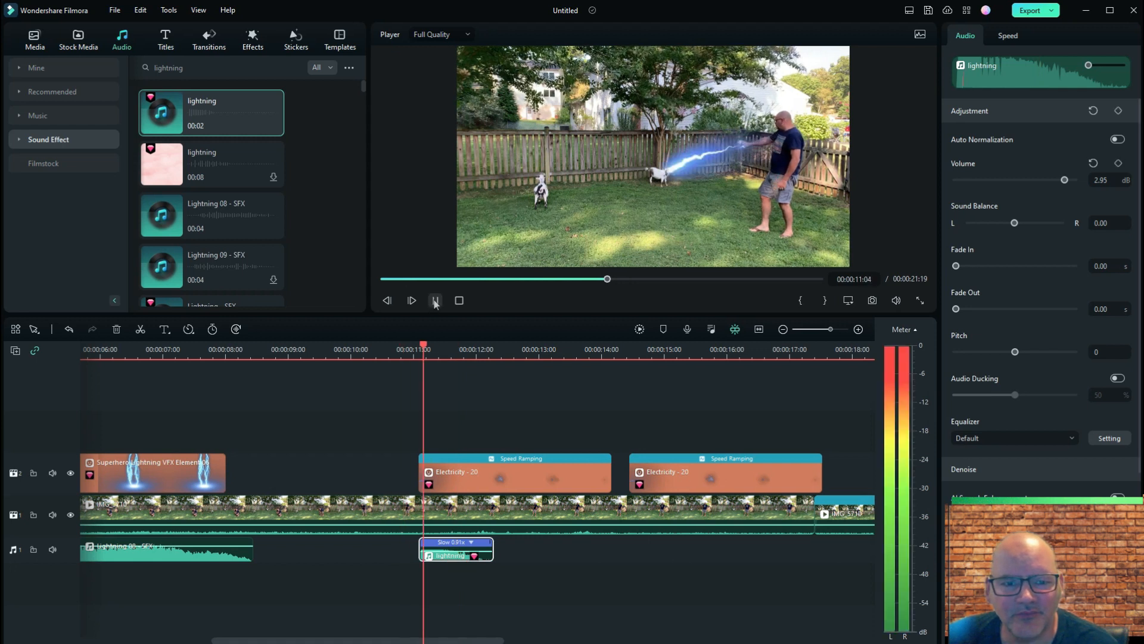
left_click(436, 301)
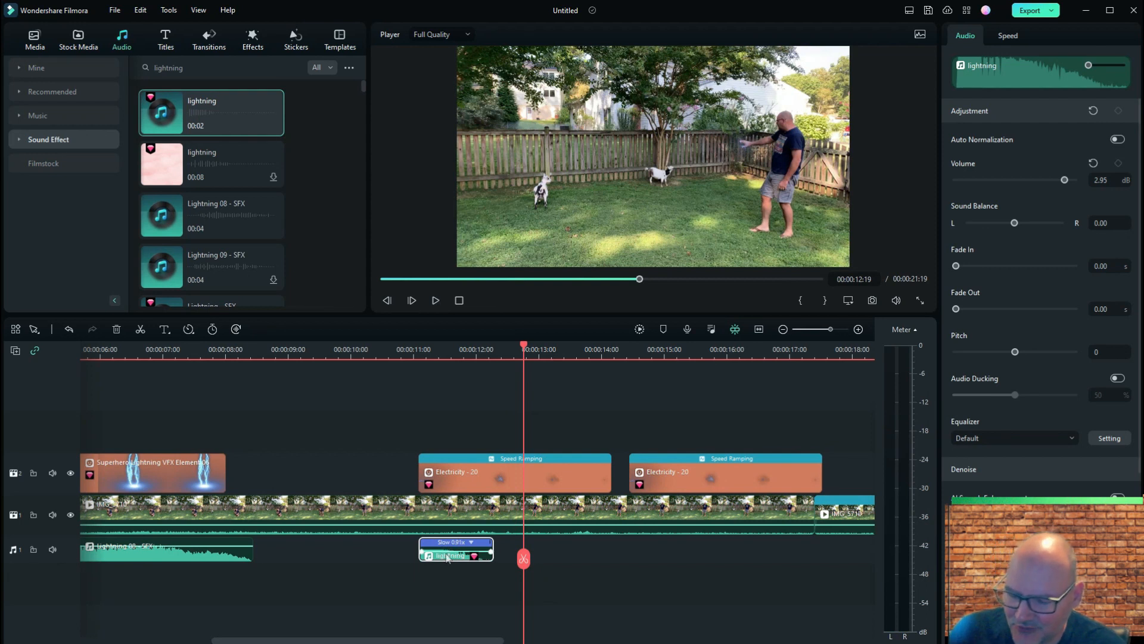
Paste a copy of the "lightning" sound at the second Electricity - 20 bolt's start, 00:00:14:11, set its volume to -1.50 dB, and preview it
left_click(720, 568)
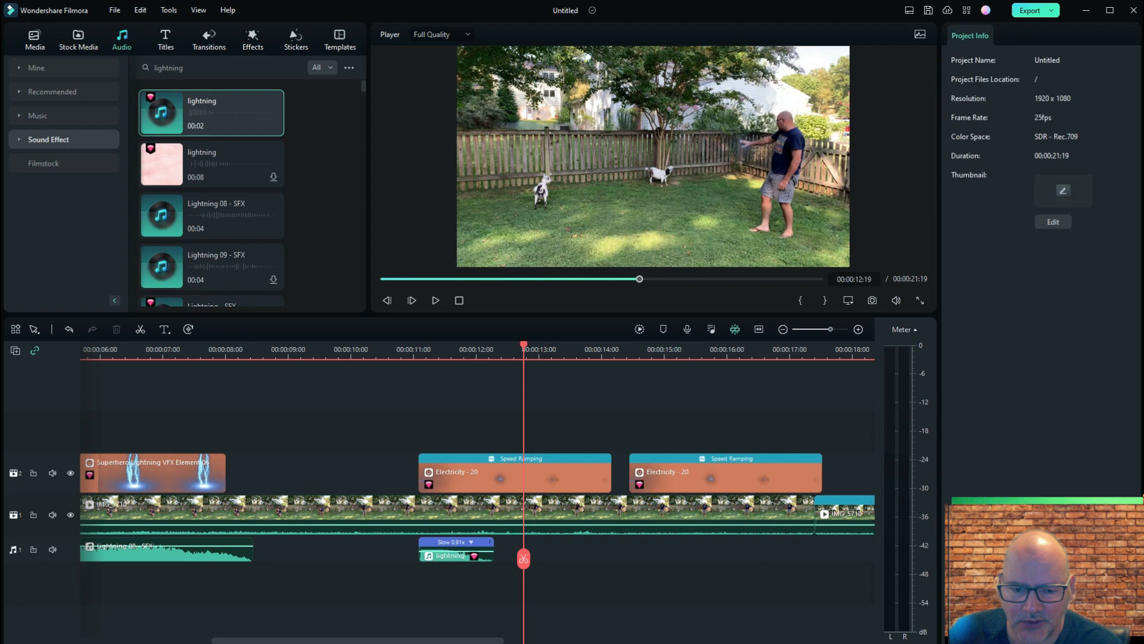
key("ctrl+v")
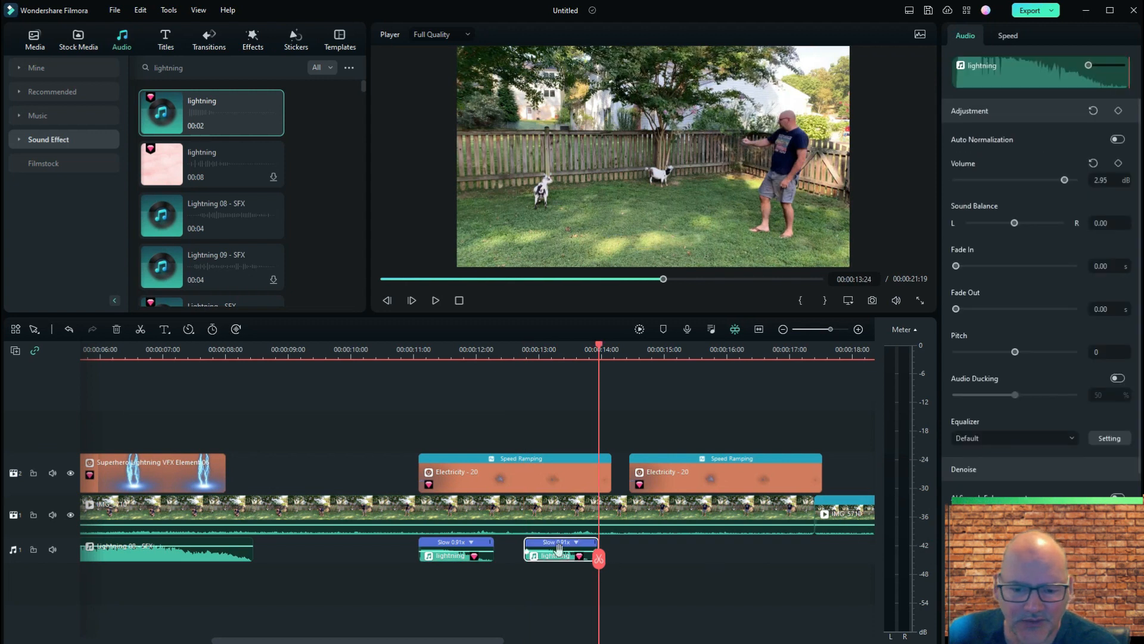
left_click_drag(558, 548, 672, 549)
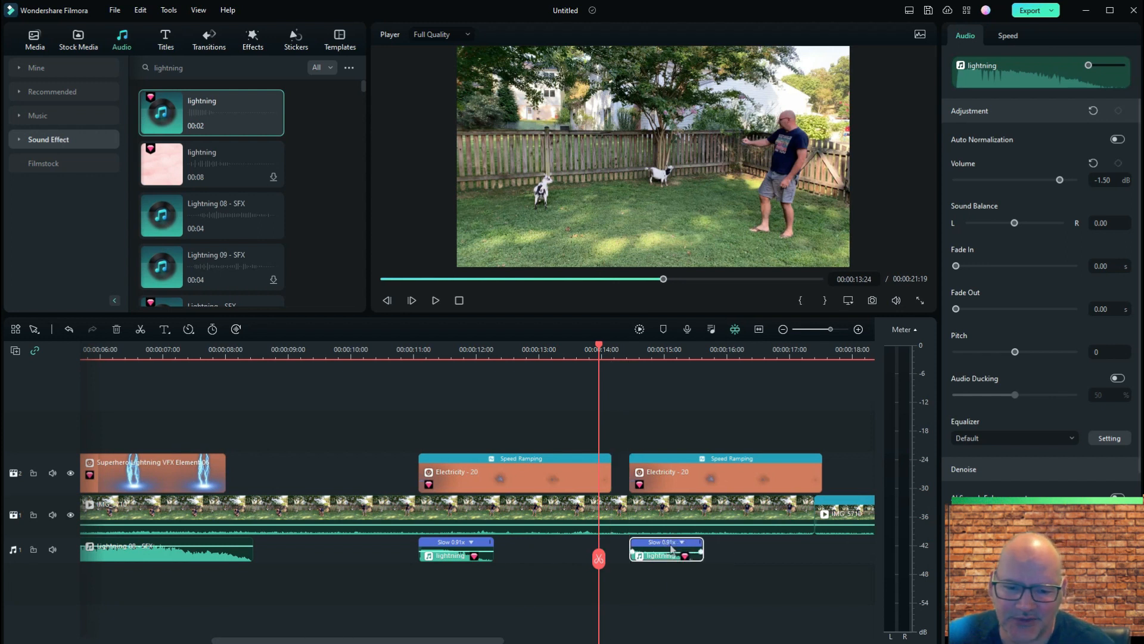
left_click_drag(600, 558, 629, 558)
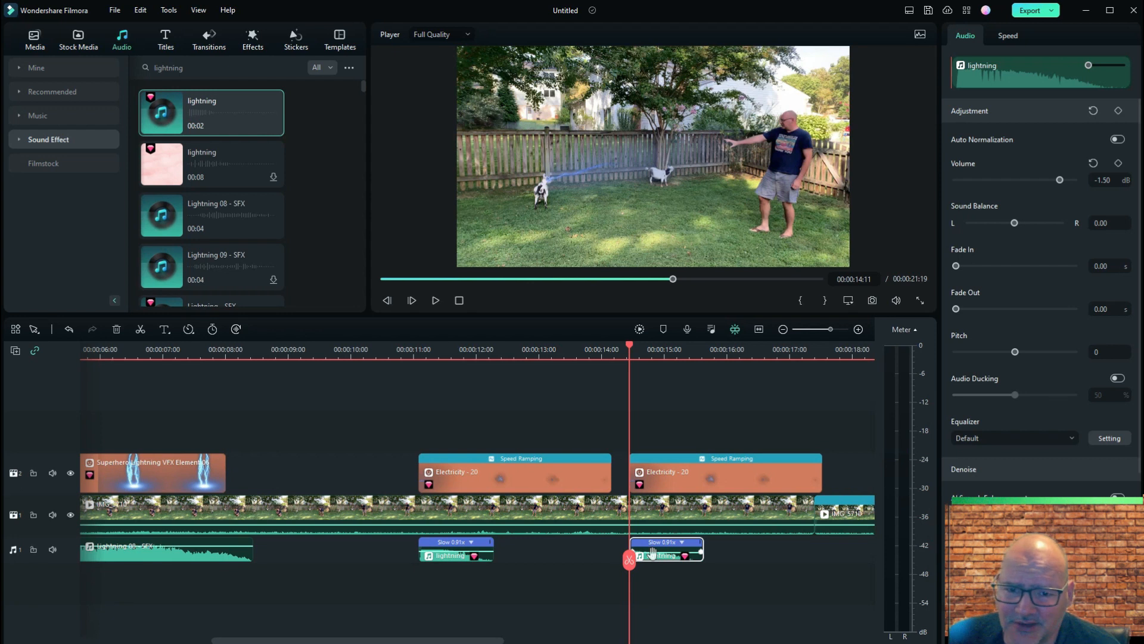
left_click_drag(630, 561, 582, 563)
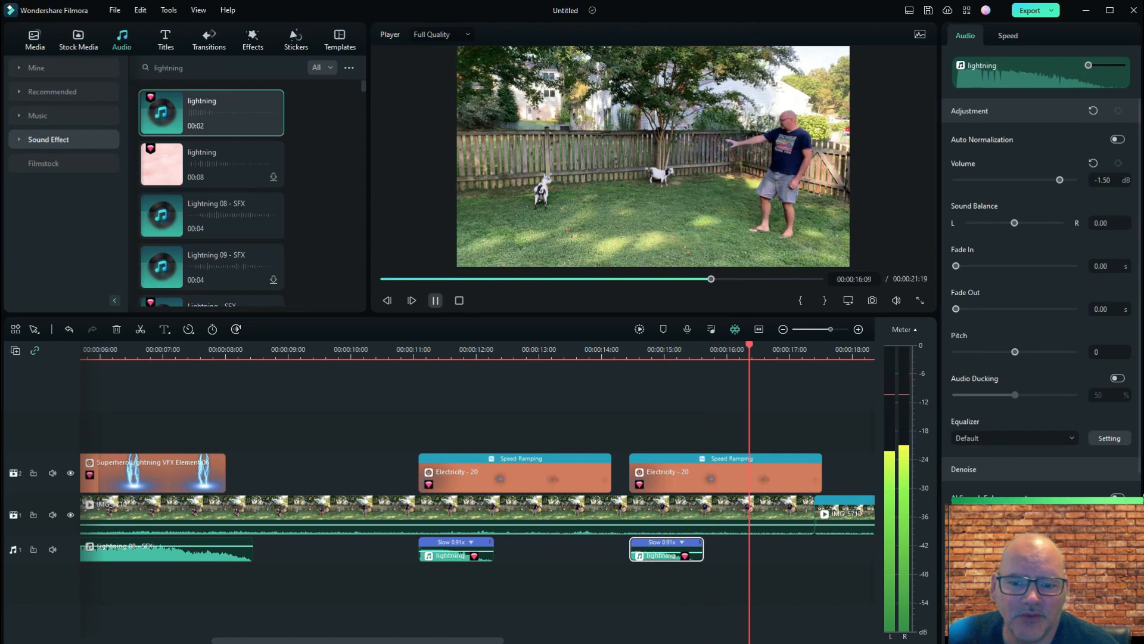
left_click(435, 301)
Slow the second bolt's "lightning" sound to 0.54 speed and the first bolt's "lightning" sound to 0.63 speed
left_click(644, 553)
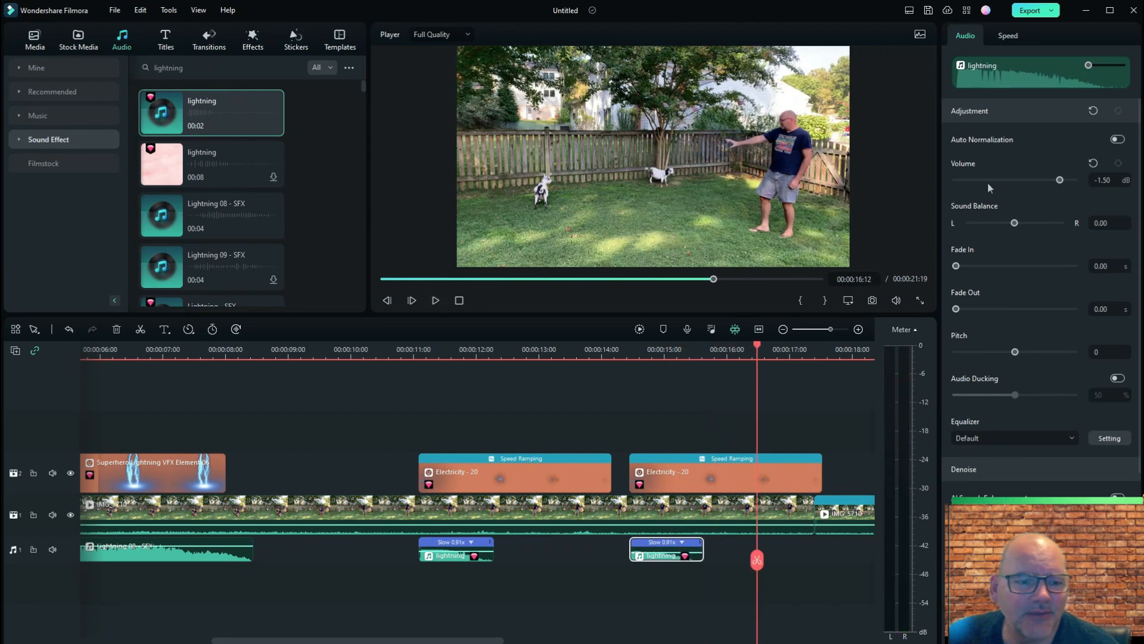
left_click(1008, 36)
left_click_drag(1019, 94, 1014, 95)
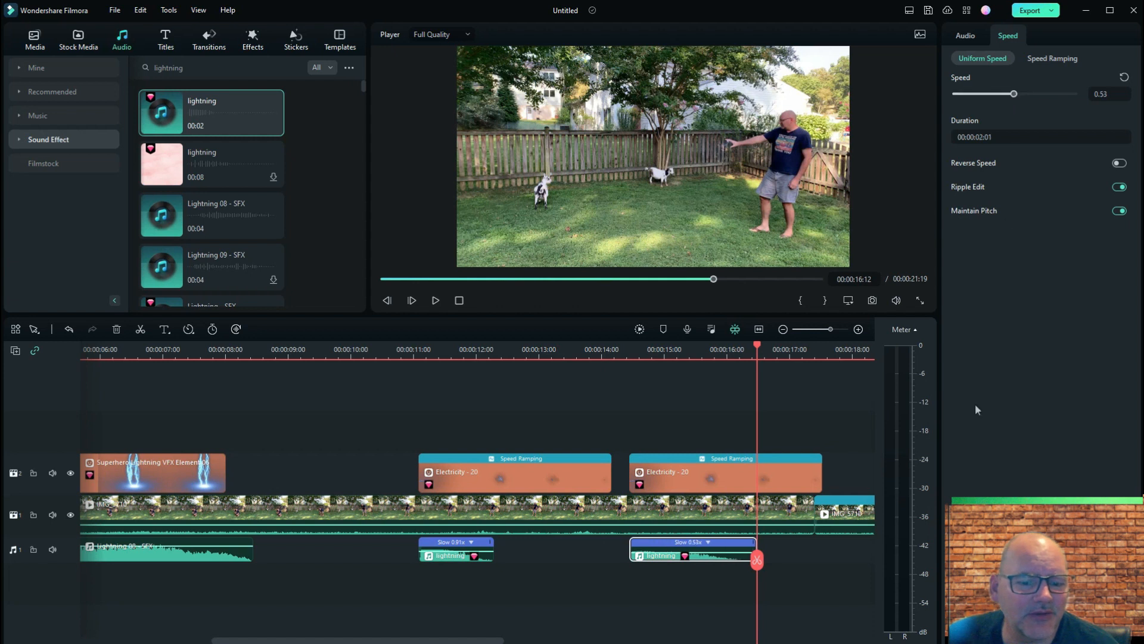
left_click_drag(757, 563, 481, 563)
left_click_drag(1014, 94, 1015, 94)
left_click(450, 555)
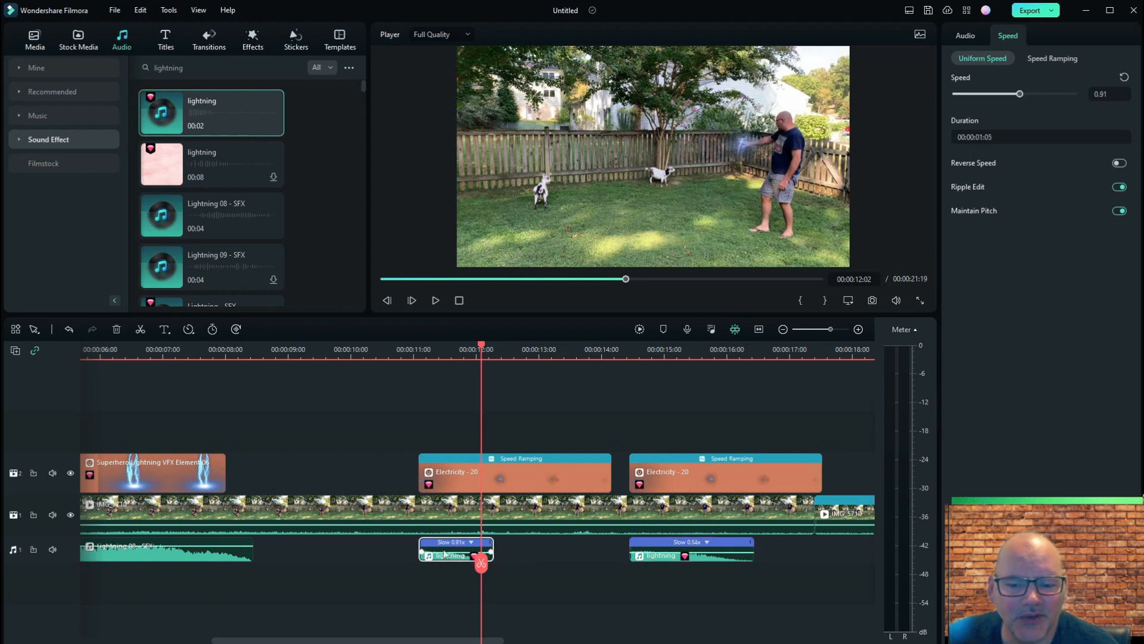
left_click_drag(1019, 94, 1016, 96)
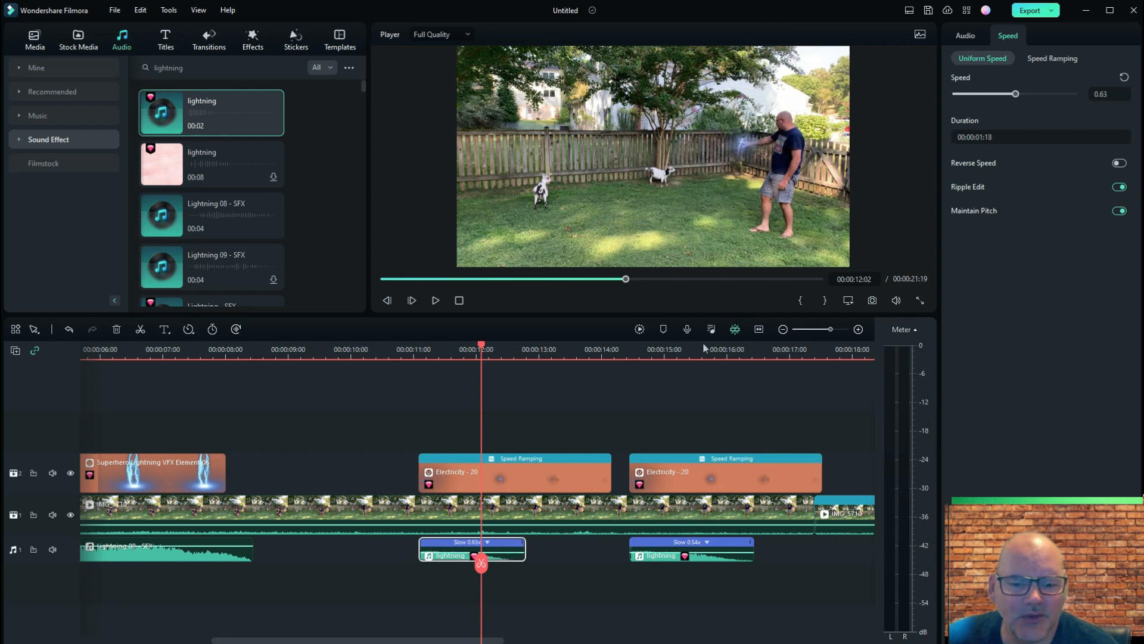
Play the video from 00:00:10:13 to the end to check the lightning sounds, and return the playhead to the start
left_click_drag(482, 514, 358, 448)
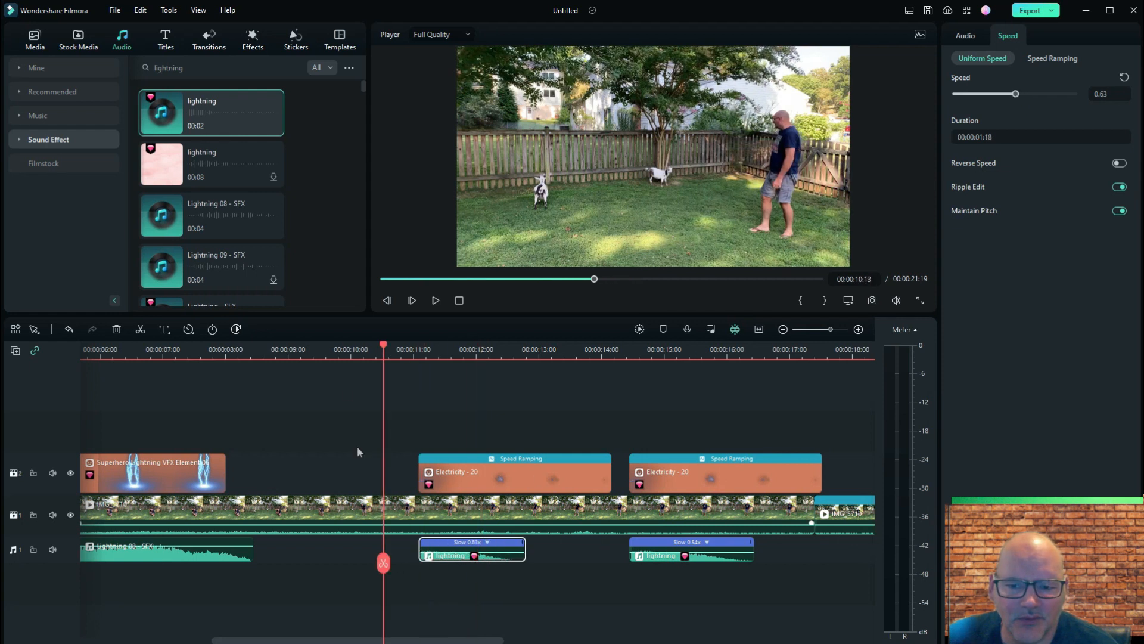
left_click(435, 301)
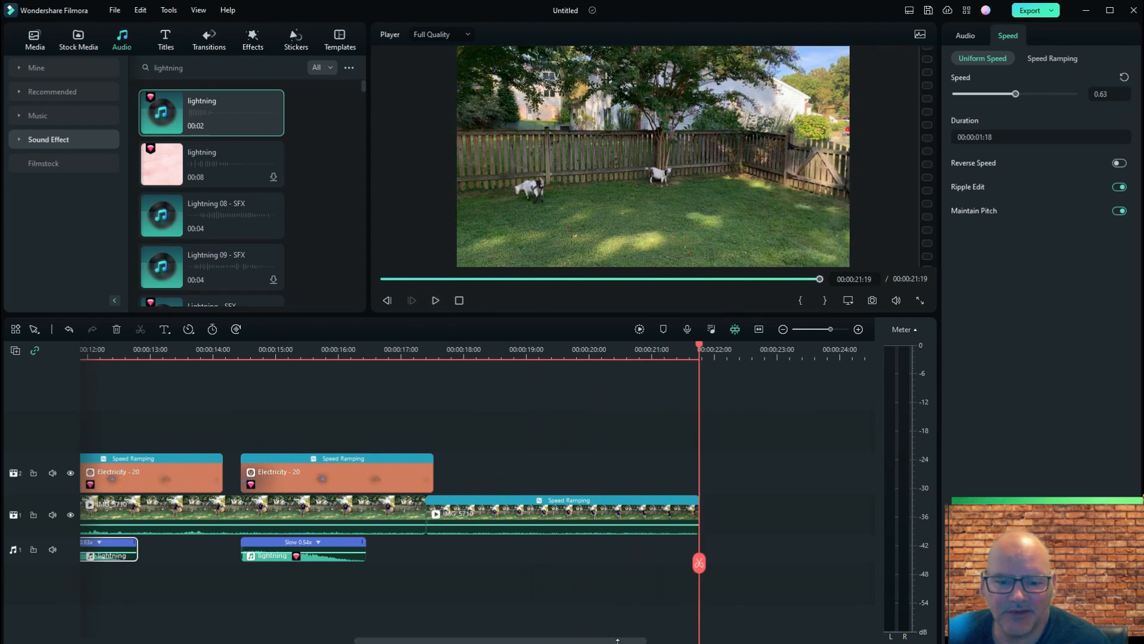
left_click_drag(701, 563, 82, 557)
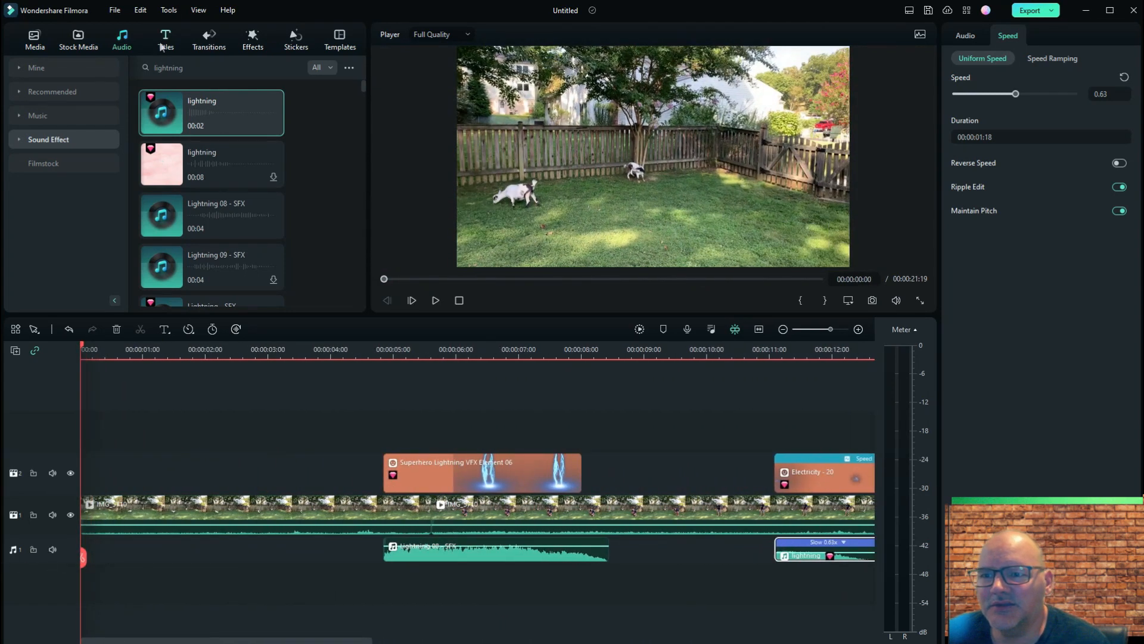
Search the music library for "action" and audition the results down to the Sport Dark Cinematic track
left_click(38, 116)
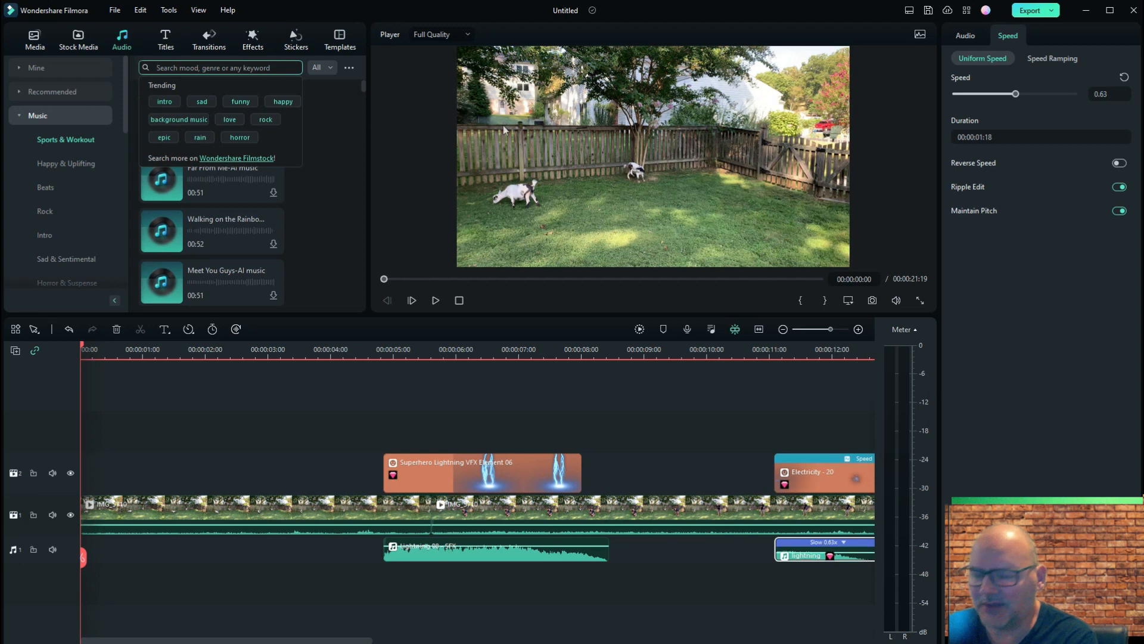
key("Return")
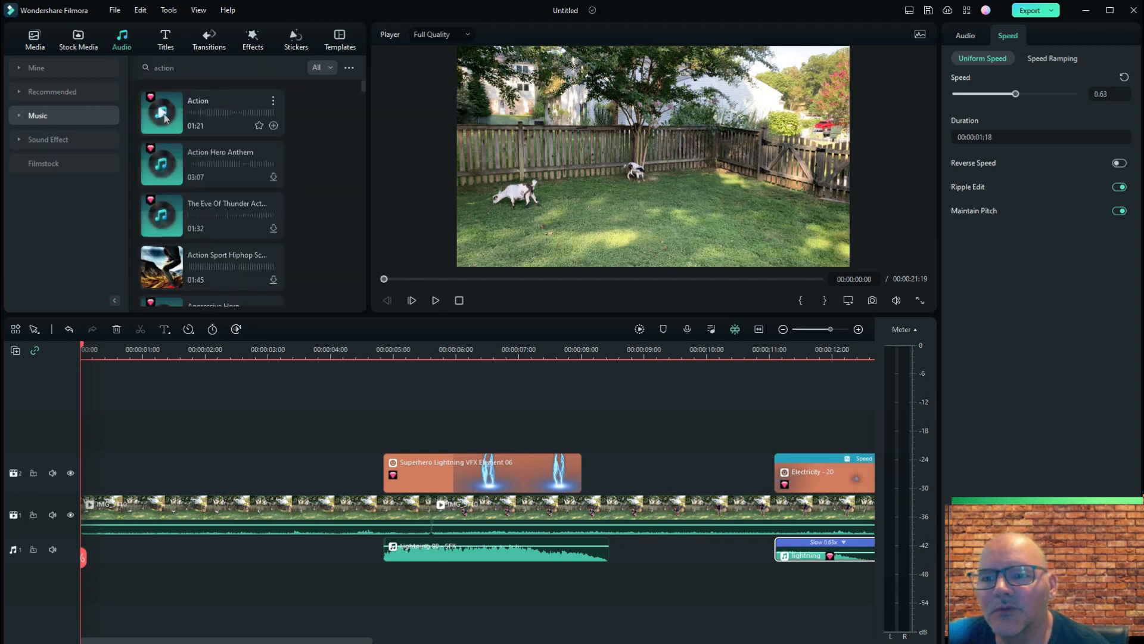
left_click(163, 117)
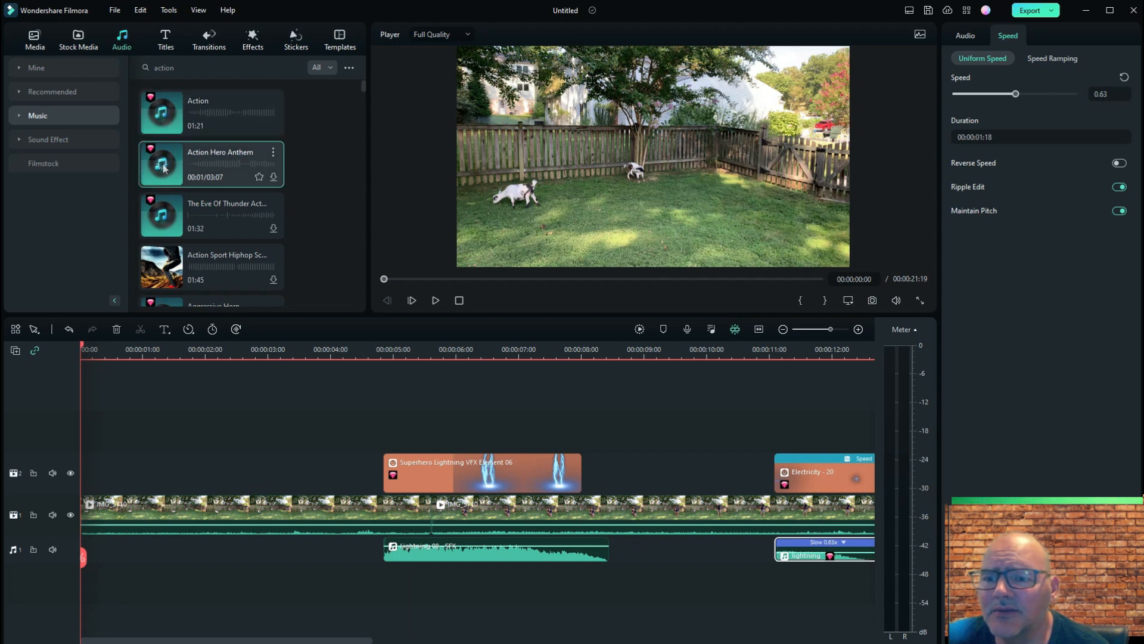
left_click(162, 220)
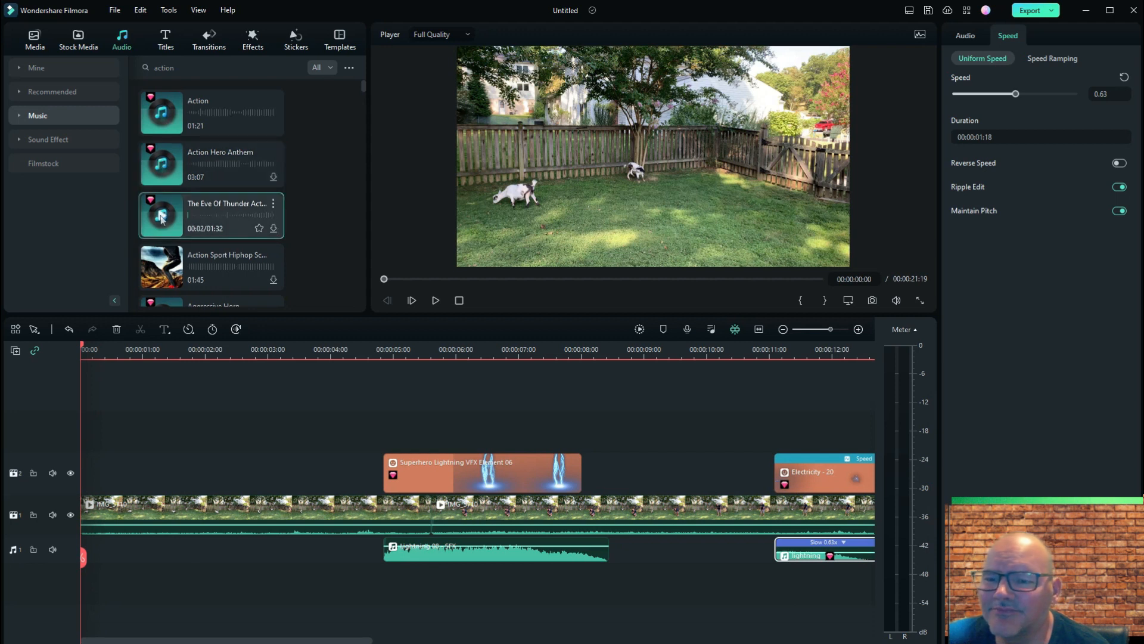
left_click(162, 272)
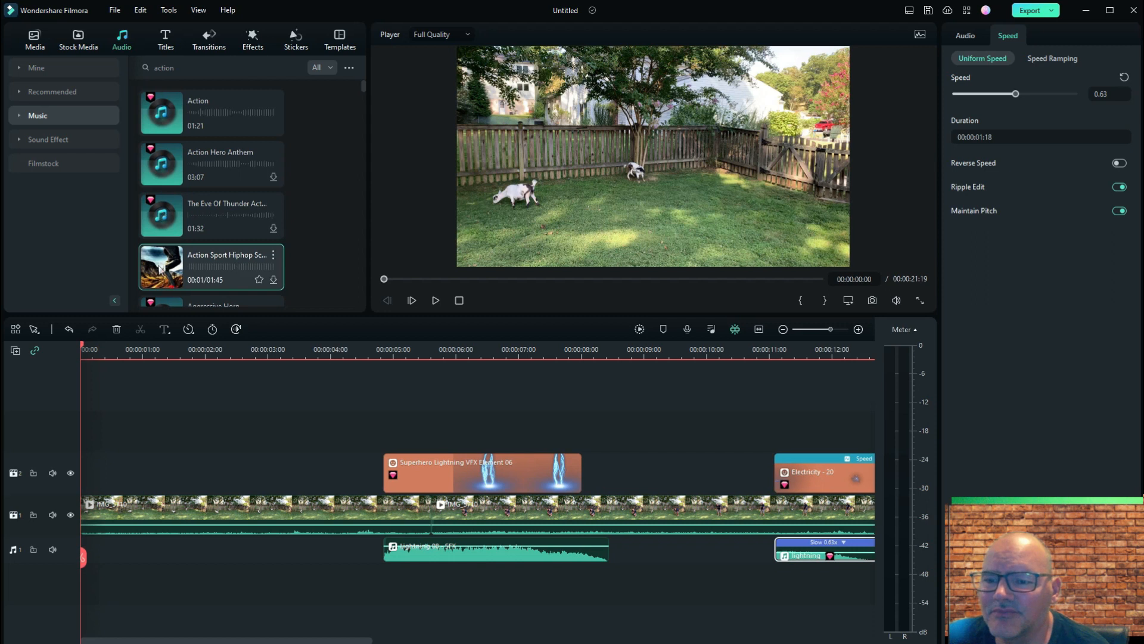
scroll(166, 178, "down", 3)
left_click(166, 148)
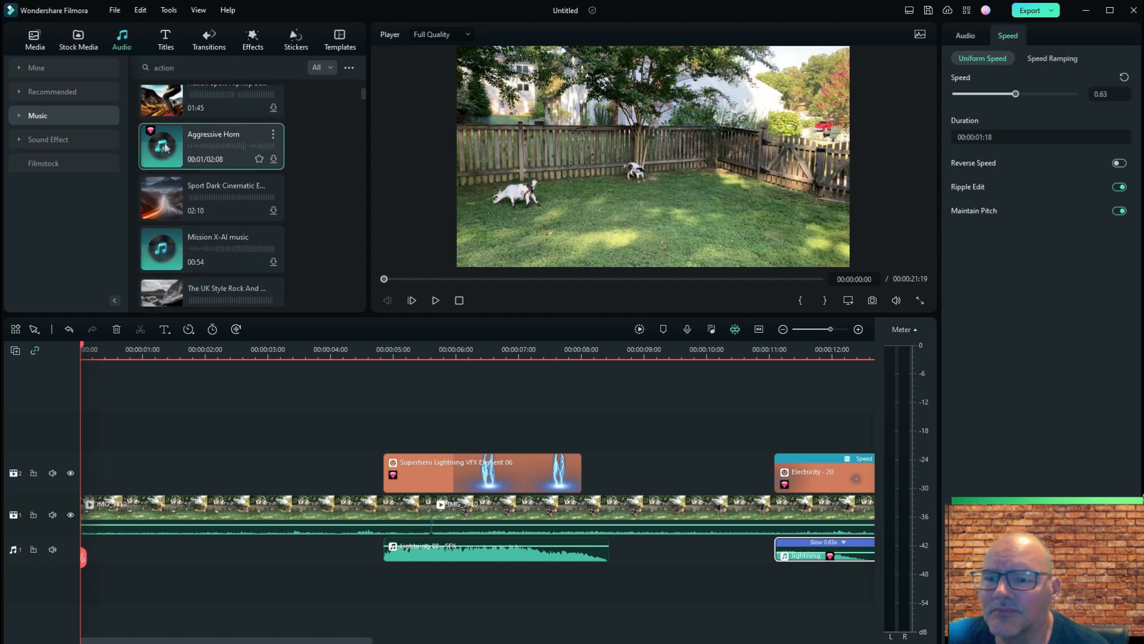
left_click(159, 195)
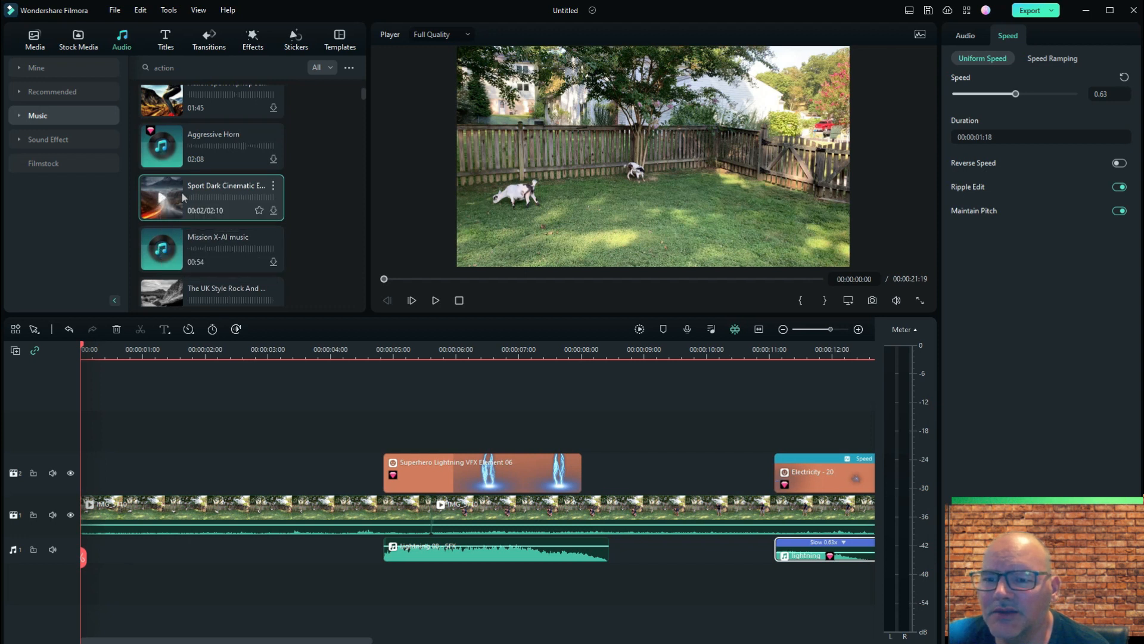
Place Sport Dark Cinematic Edm Rock on a new audio track from the video's start and preview it
left_click_drag(193, 192, 96, 598)
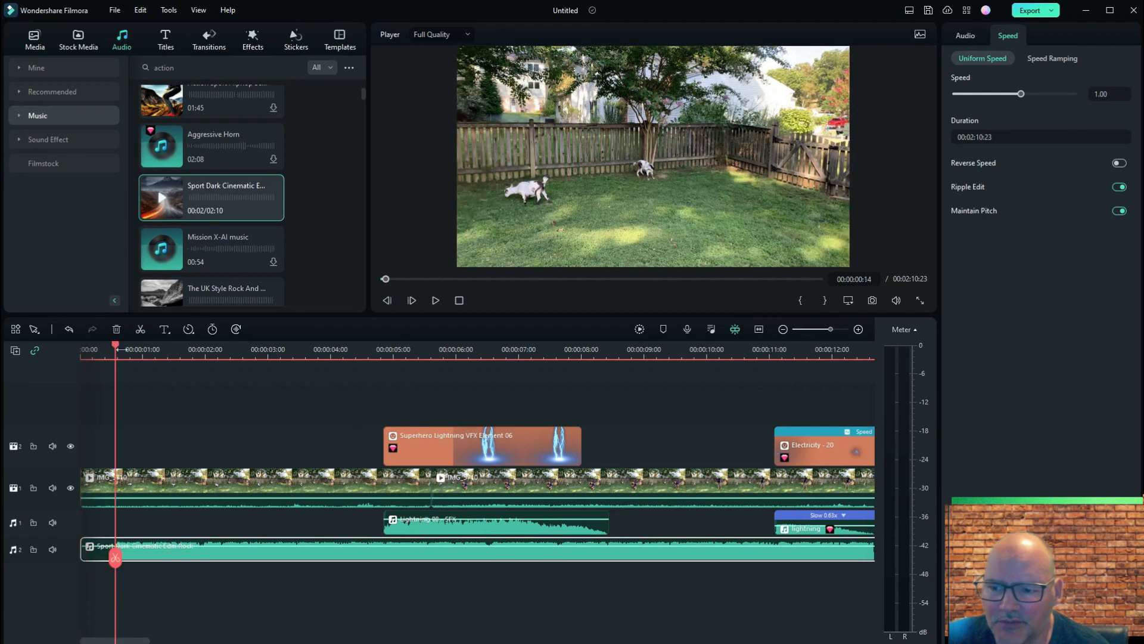
left_click(435, 300)
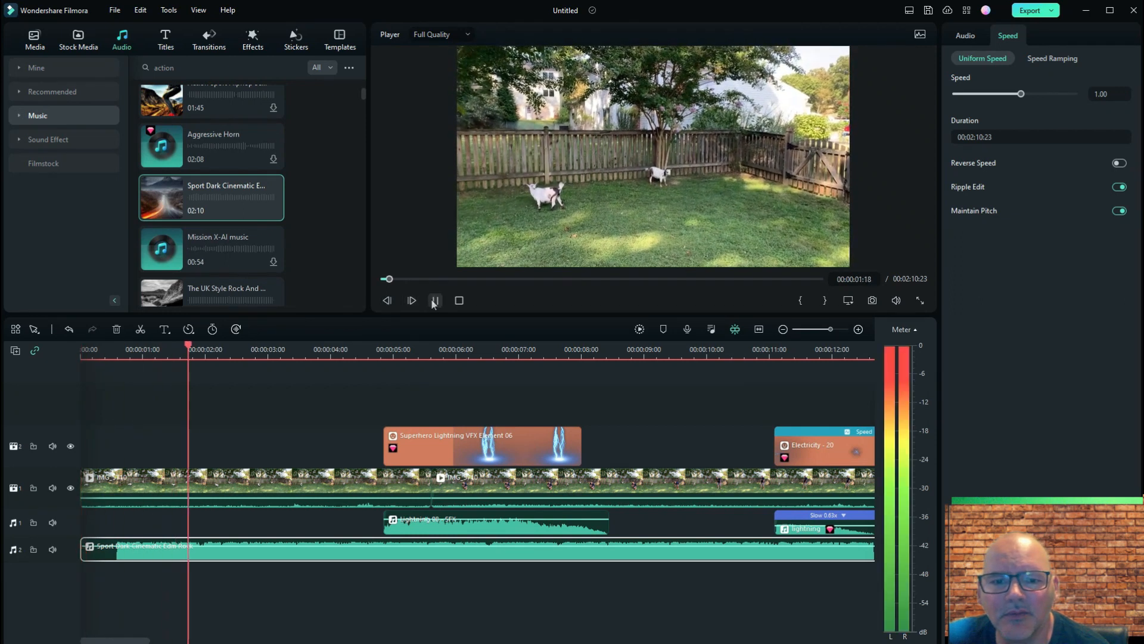
left_click(434, 301)
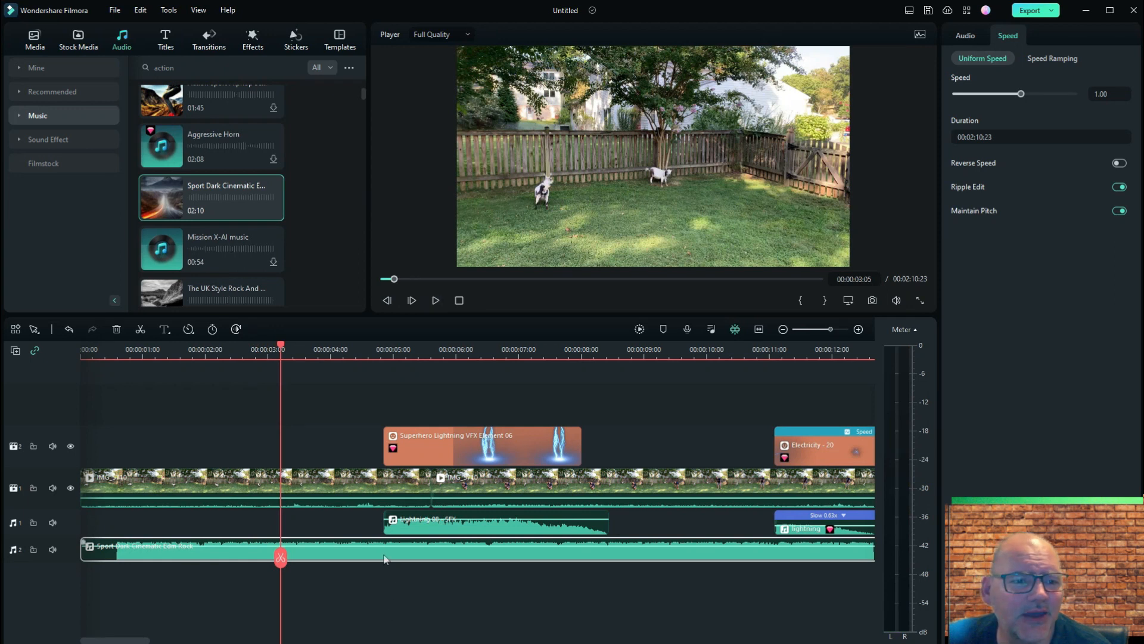
Lower the background music's volume to -10.63 dB and play the video through to 00:00:17:12
left_click(966, 36)
left_click_drag(1061, 181, 1051, 181)
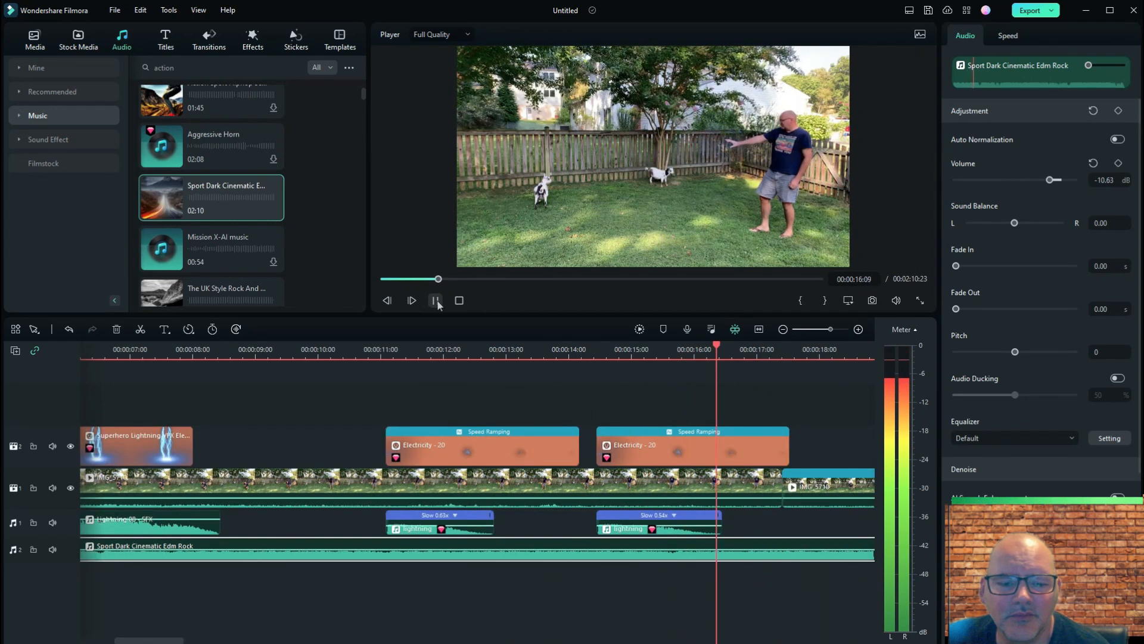
left_click(436, 300)
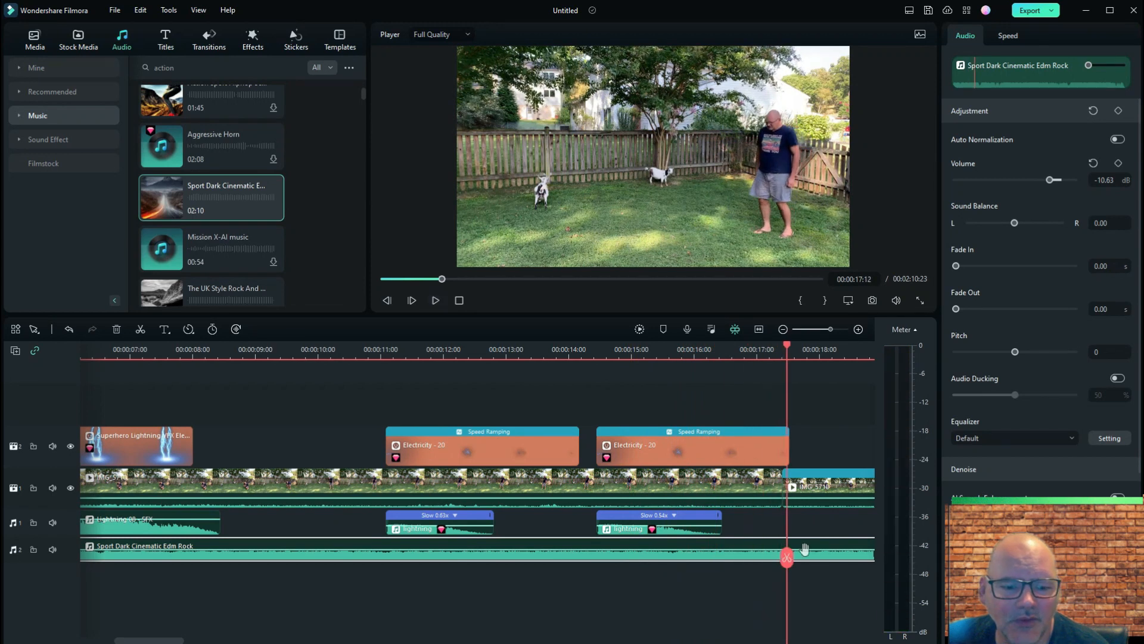
Split the music at 00:00:17:02 and at the video's end, 00:00:21:19, and delete the part past the end
left_click_drag(787, 559, 763, 562)
left_click(762, 560)
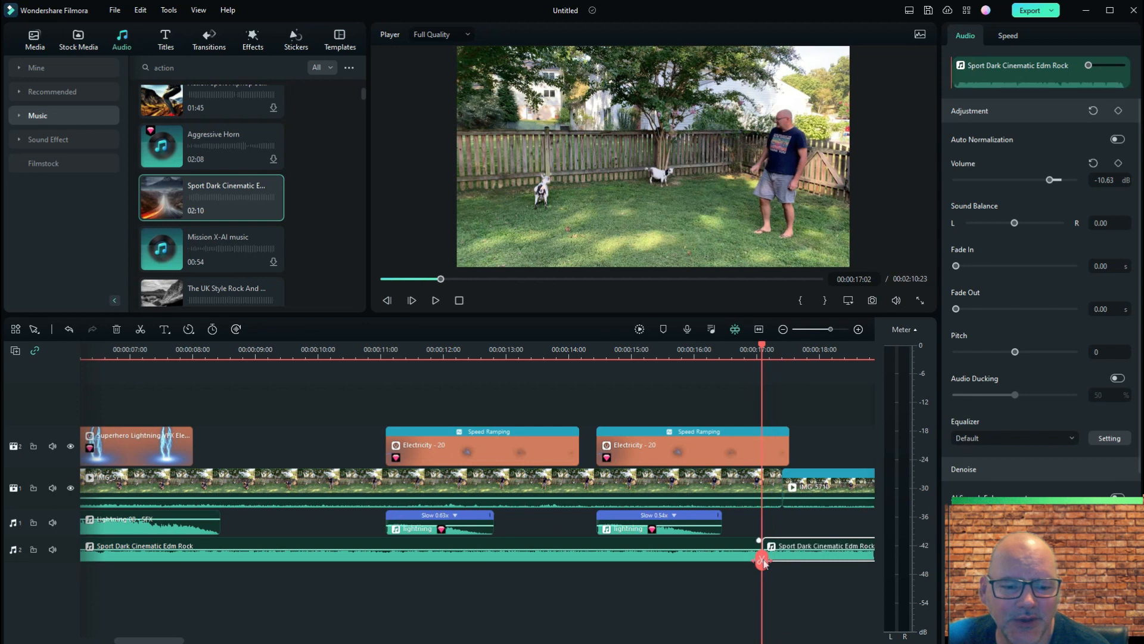
left_click_drag(165, 642, 211, 642)
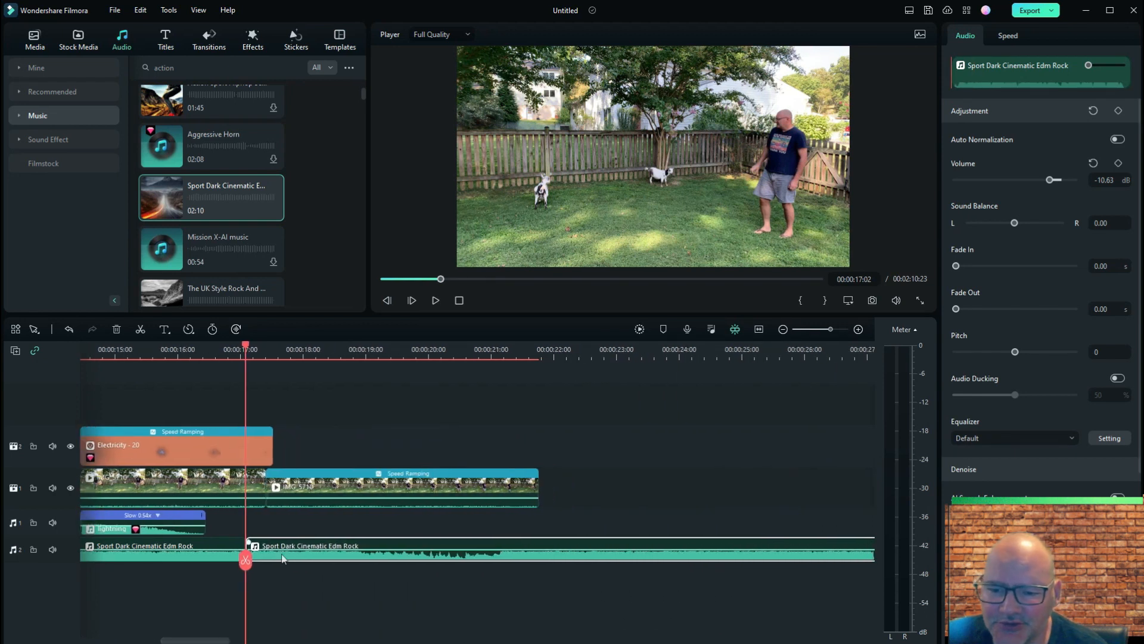
left_click_drag(245, 560, 536, 564)
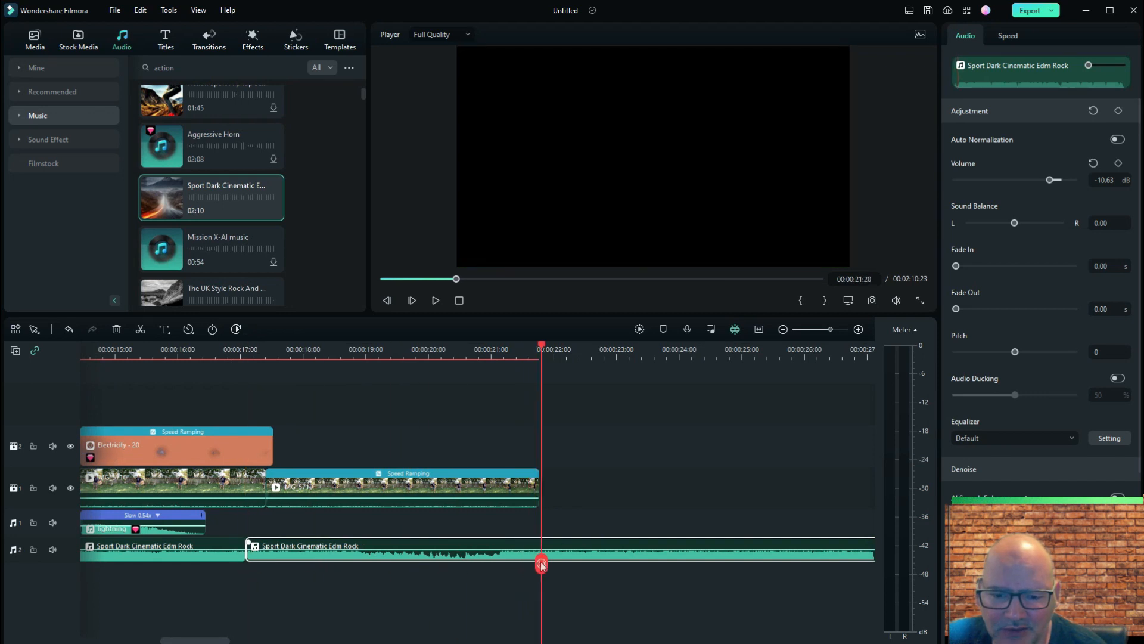
left_click_drag(536, 564, 539, 565)
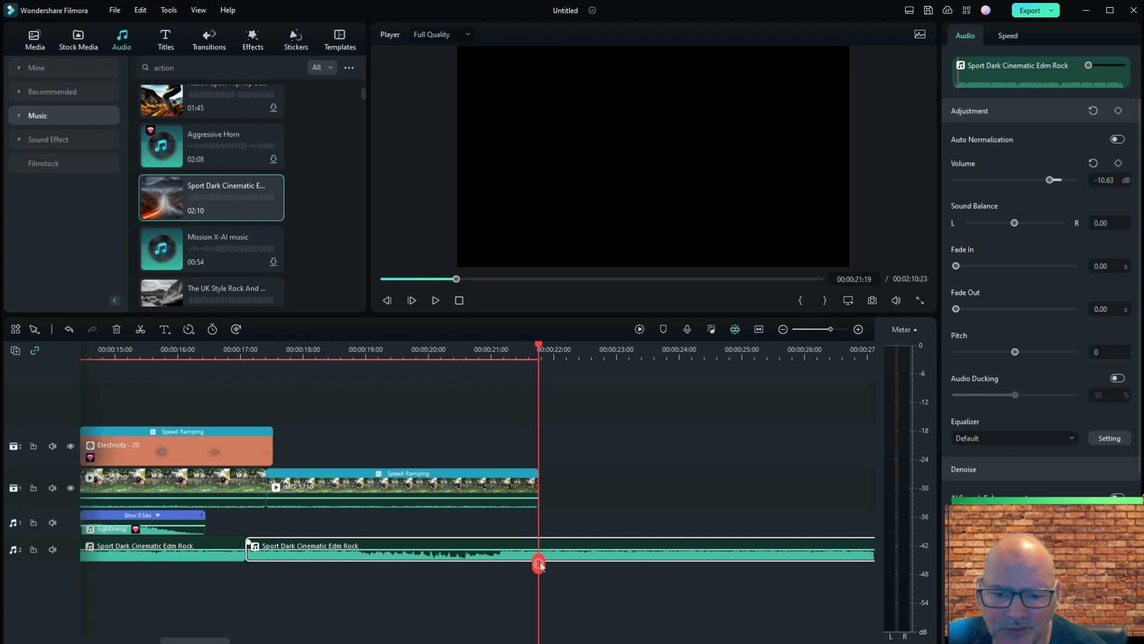
left_click(539, 565)
right_click(584, 550)
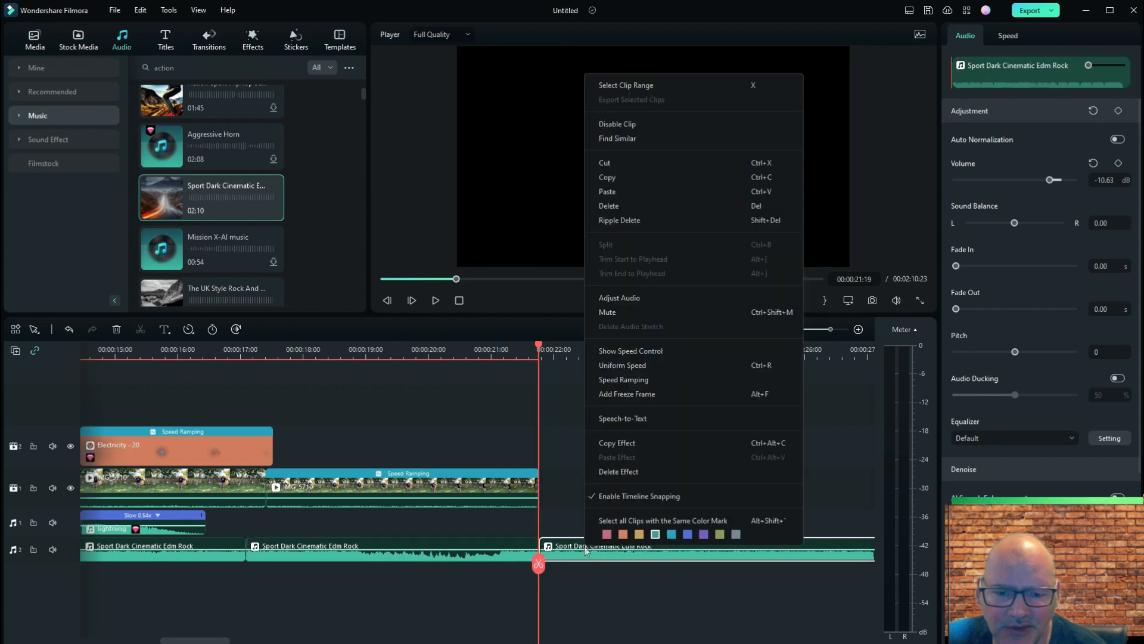
left_click(613, 206)
Play back the last seconds of the video to hear the trimmed music
left_click_drag(532, 561, 409, 571)
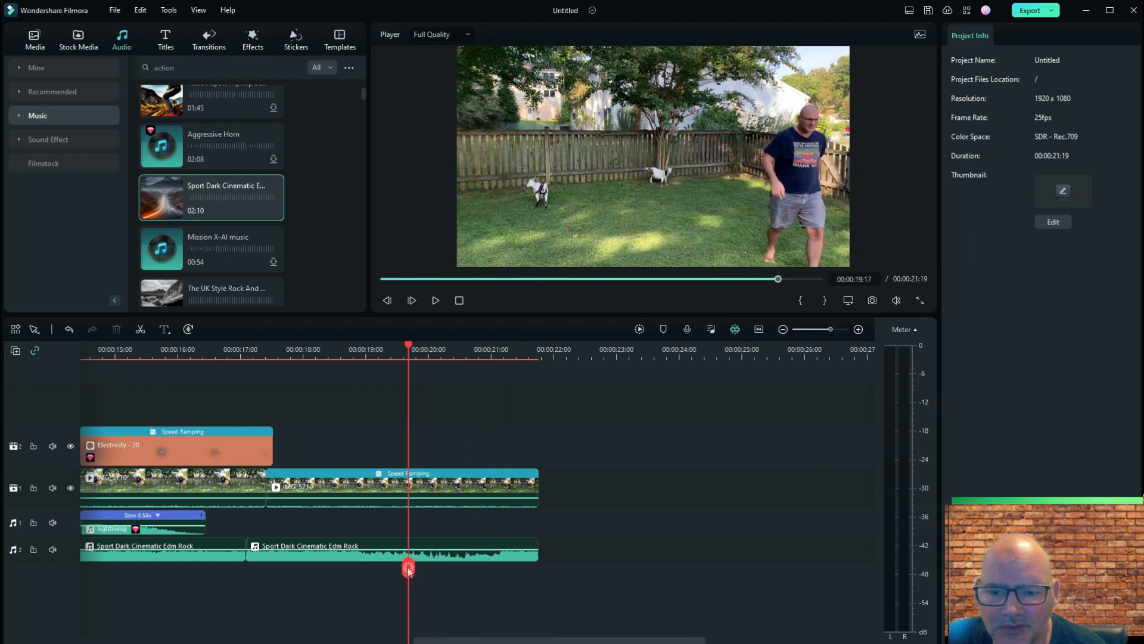
left_click_drag(539, 571, 326, 565)
left_click(433, 303)
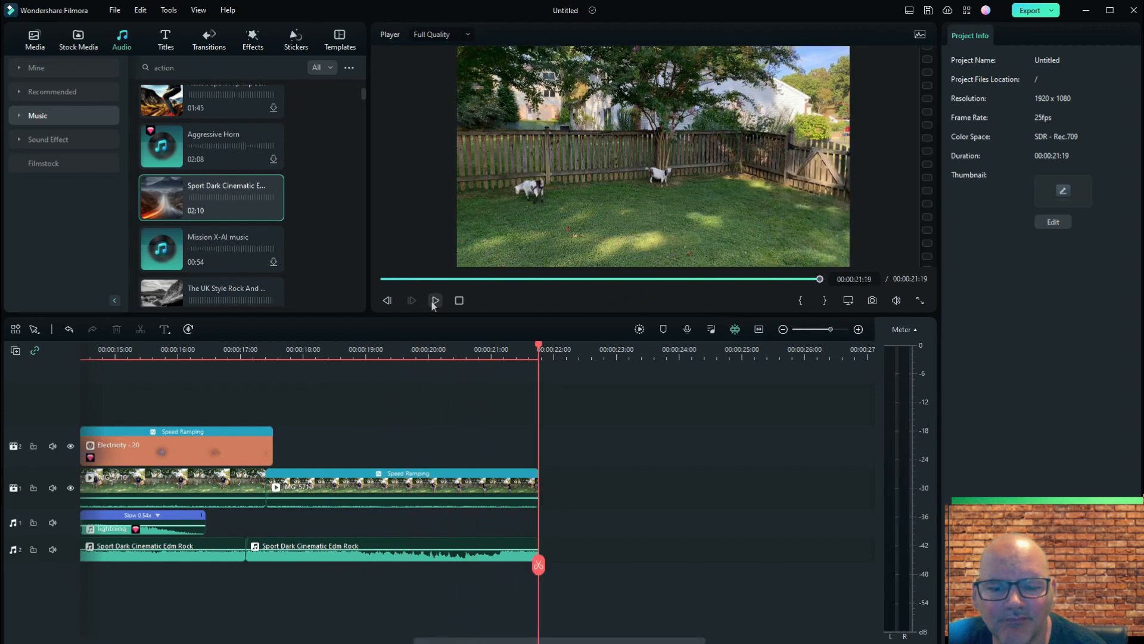
Apply a Flash in speed ramp to the second music part, shaped to start at 1x and slow to about 0.5x through its end
left_click(327, 562)
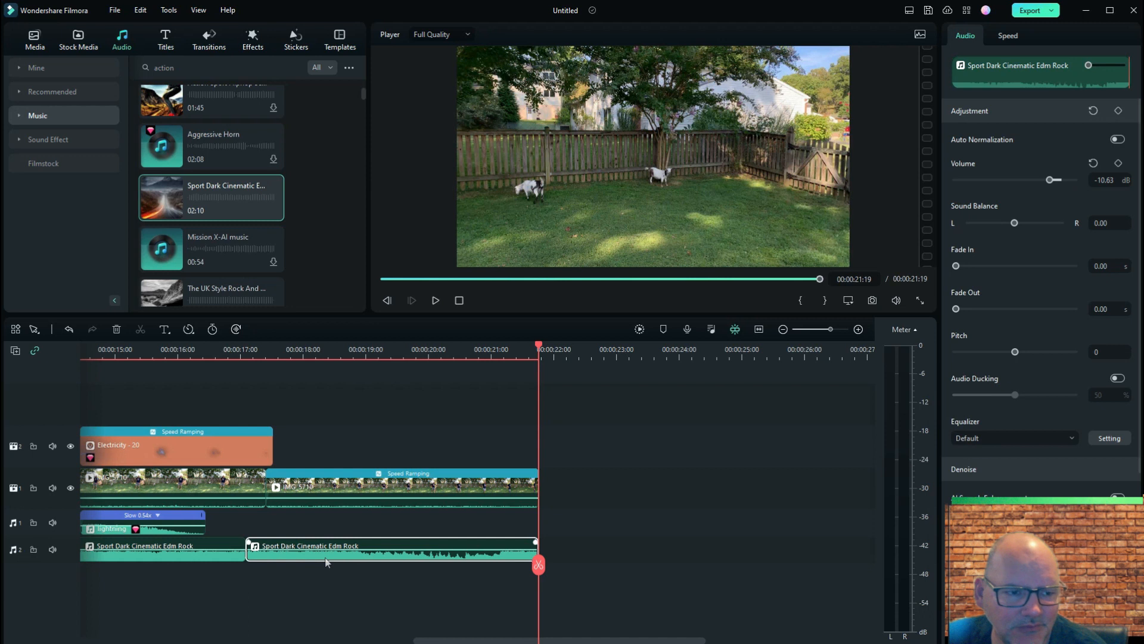
left_click(1008, 35)
left_click(1062, 59)
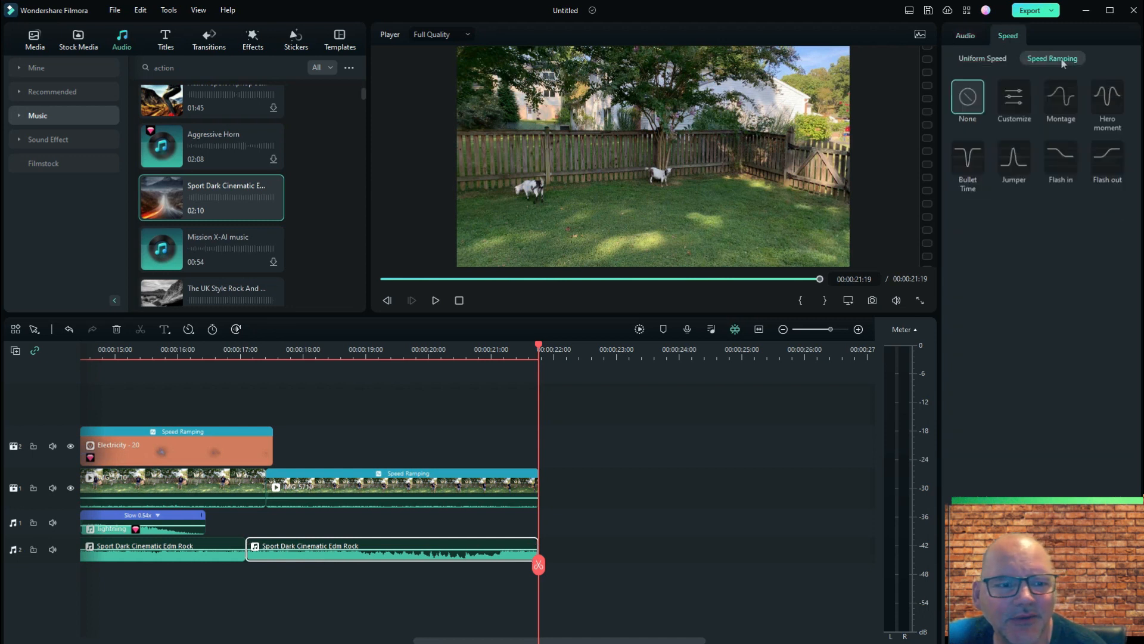
left_click(1064, 163)
left_click_drag(961, 252, 1044, 284)
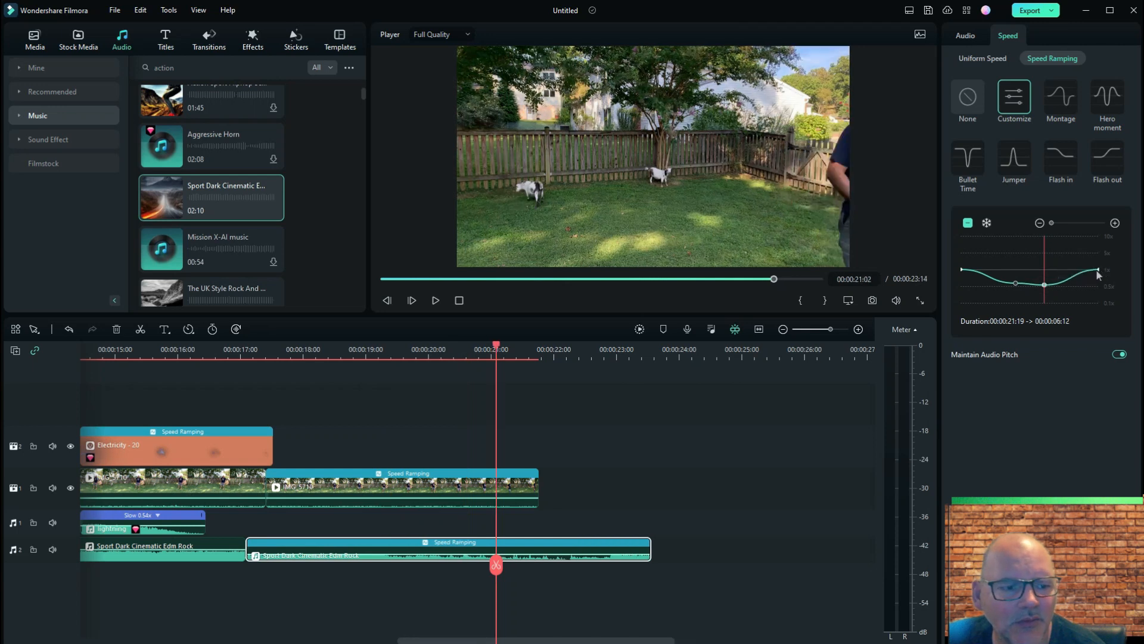
left_click_drag(1098, 268, 1095, 285)
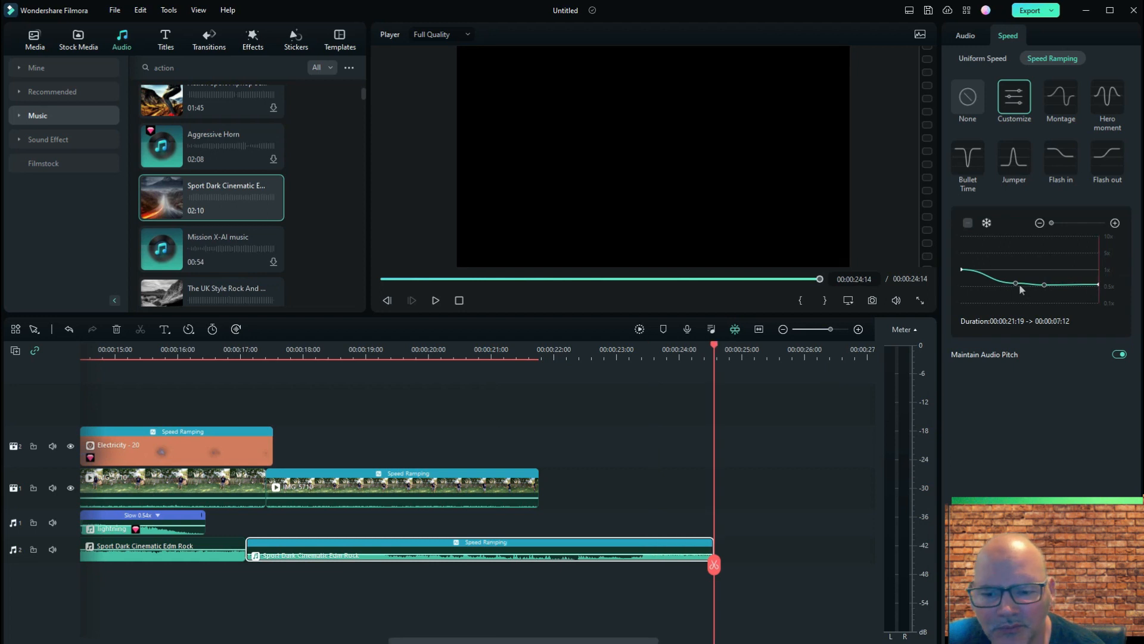
Play the ending repeatedly from just before the speed-ramped music to check how it slows down
left_click_drag(714, 568, 220, 567)
left_click(433, 300)
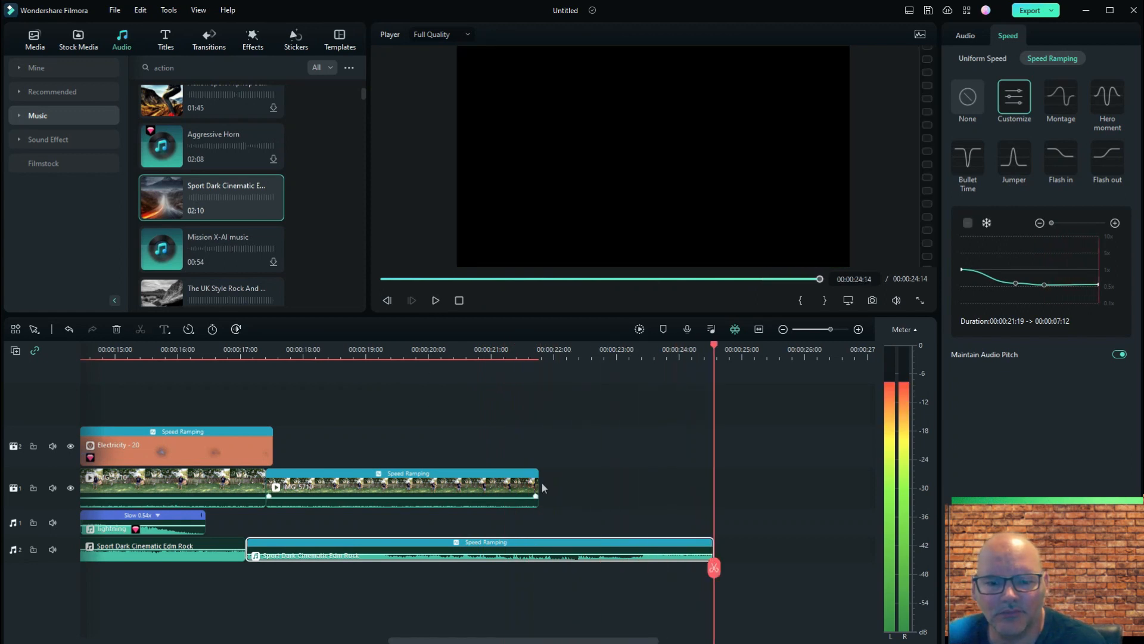
left_click_drag(713, 563, 205, 571)
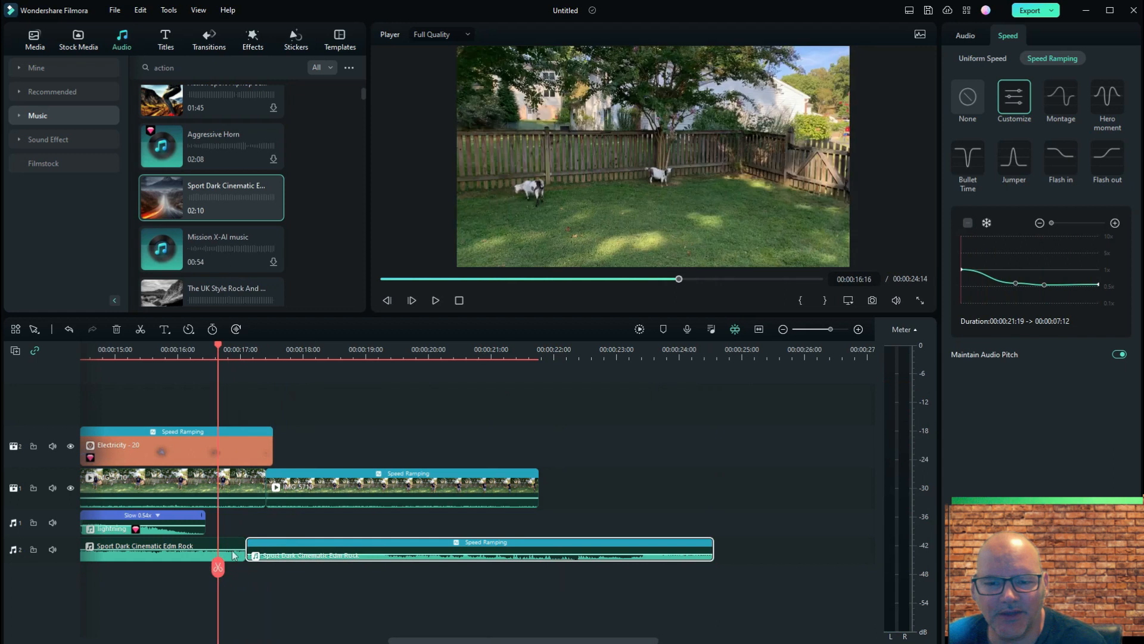
left_click(434, 302)
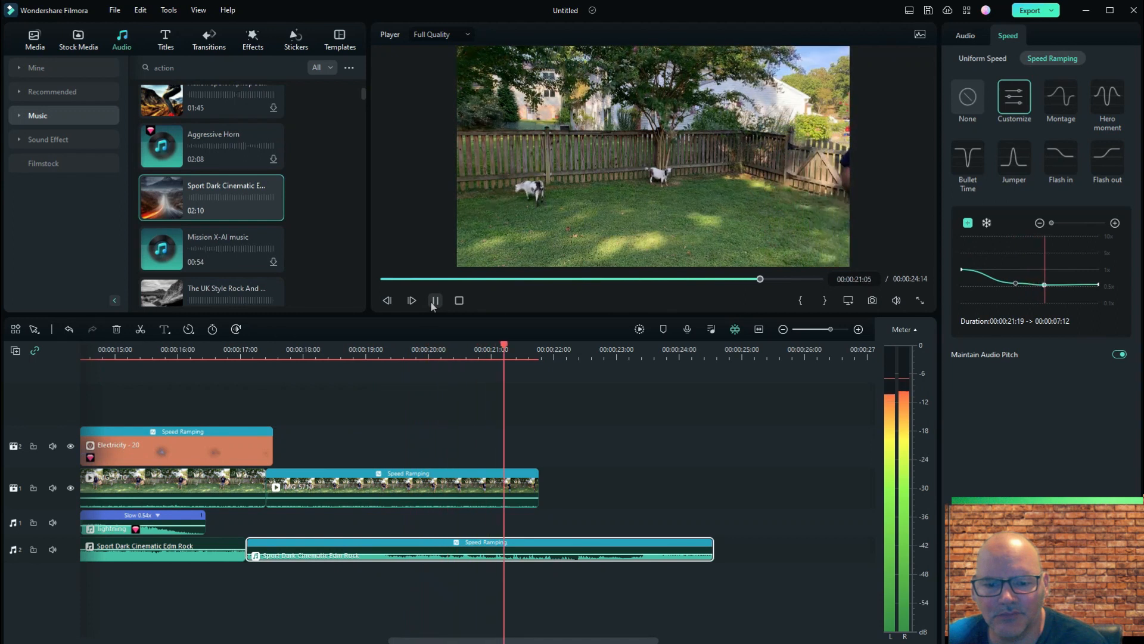
left_click(435, 301)
Split the speed-ramped music at the video's end, 00:00:21:19, and delete the excess part
left_click_drag(548, 571, 539, 571)
left_click(539, 565)
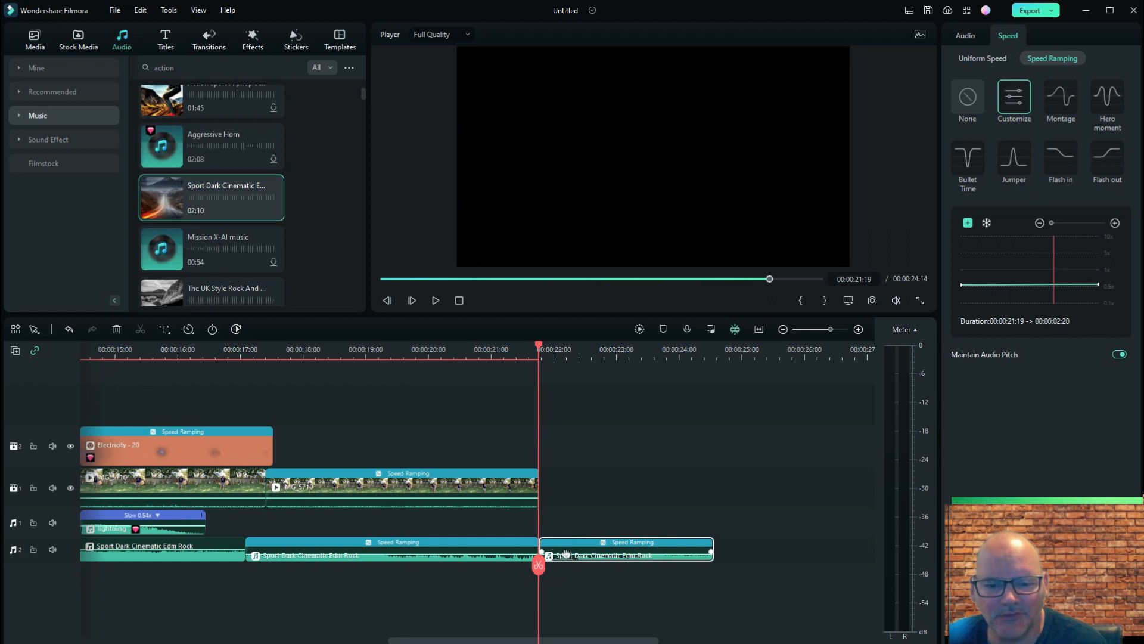
right_click(598, 555)
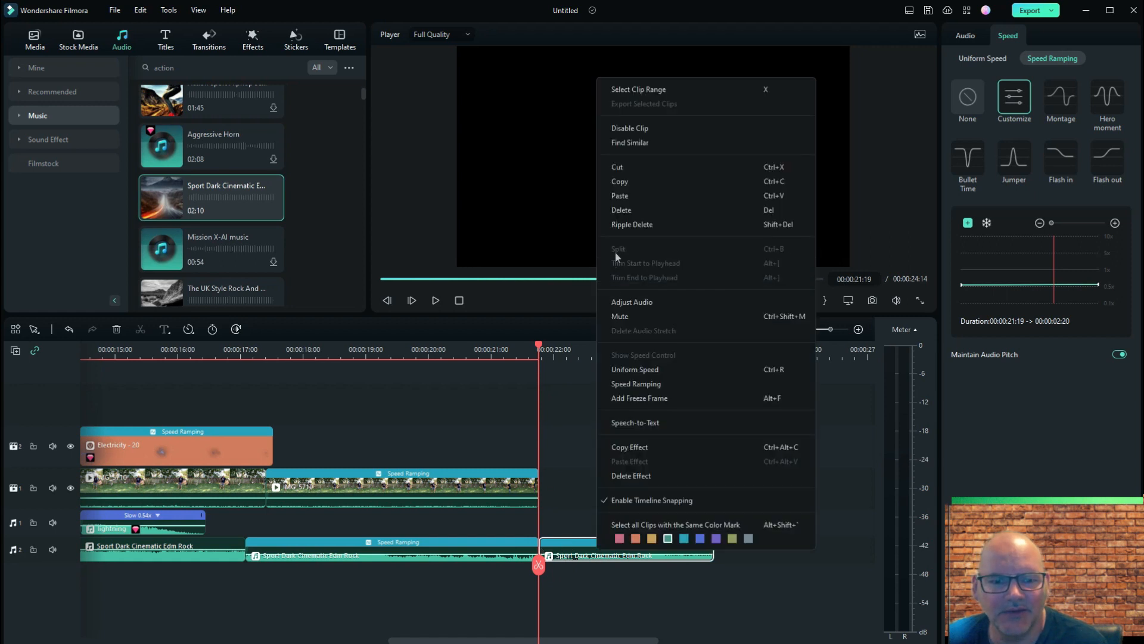
left_click(620, 210)
Play back the finished ending, play the opening briefly, and return the playhead to 00:00:00:00
left_click_drag(539, 566, 216, 577)
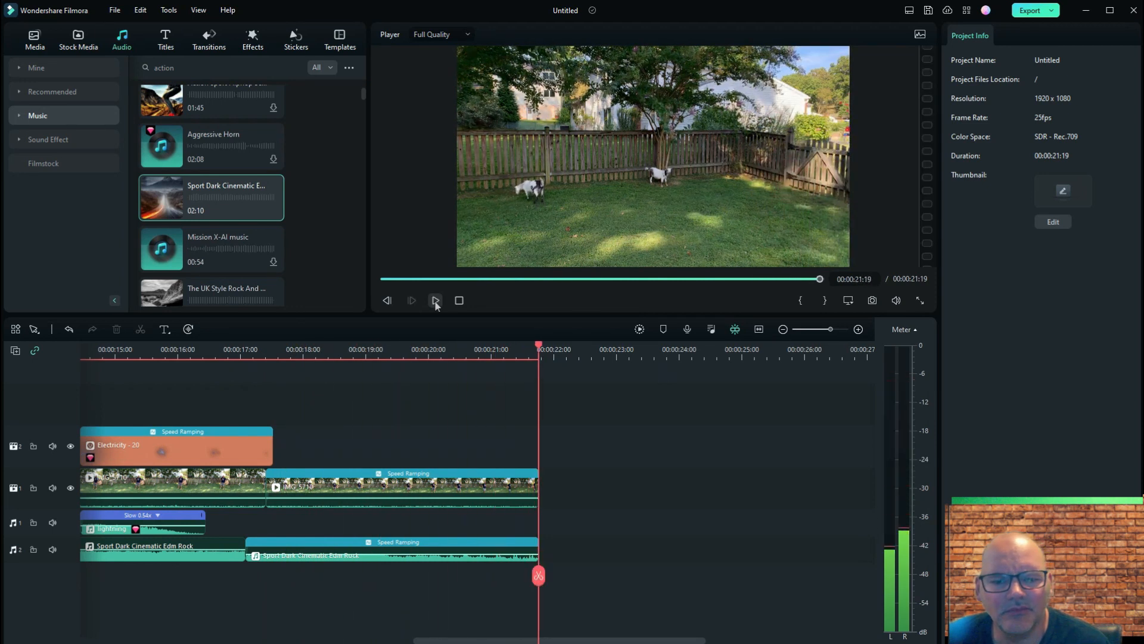
left_click_drag(539, 575, 82, 538)
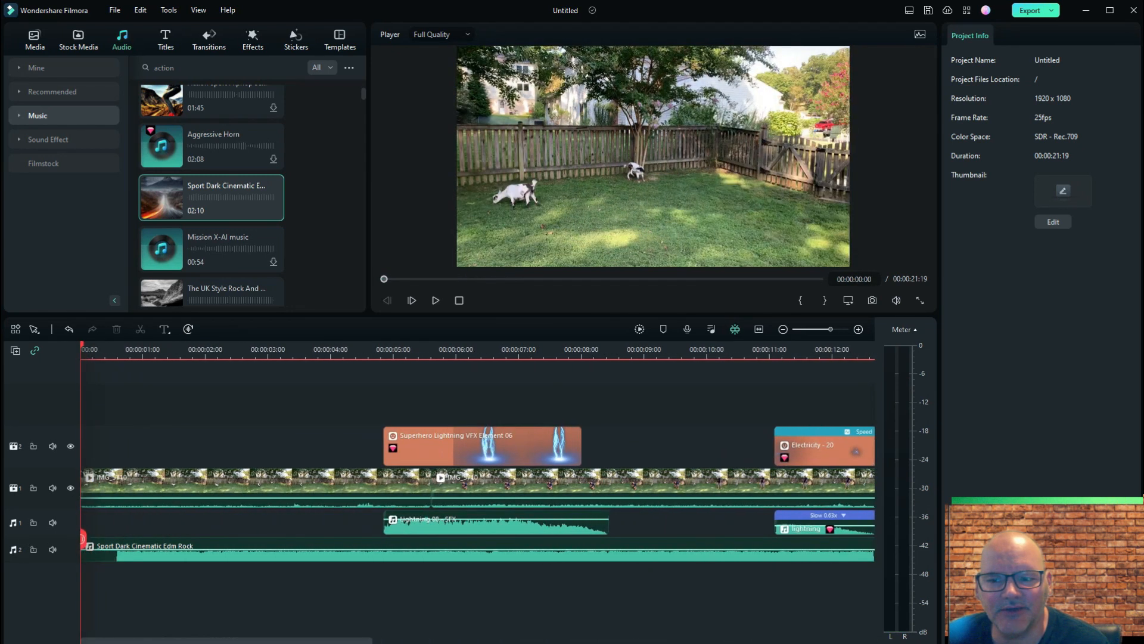
left_click(435, 300)
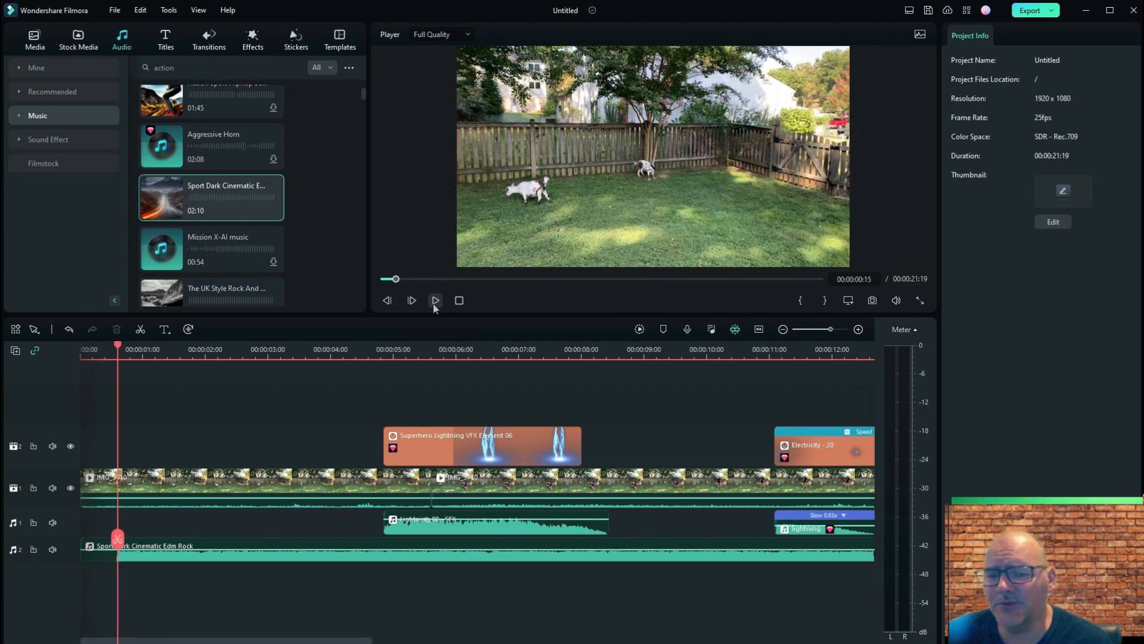
left_click_drag(117, 538, 70, 543)
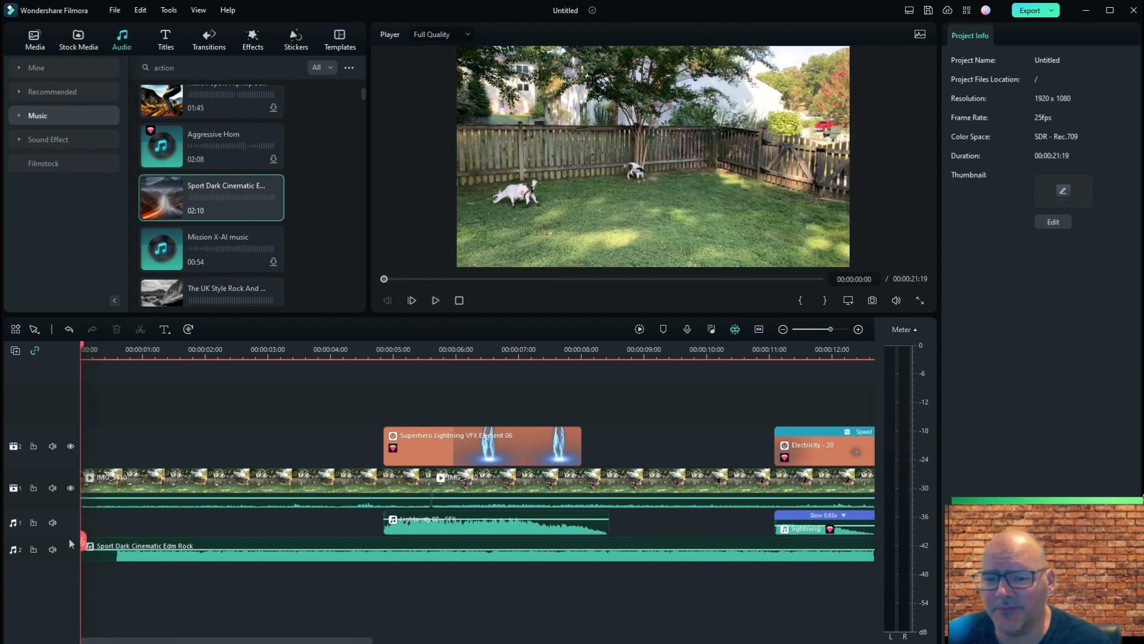
Play the whole video through, enlarge the preview area, and play it again from 00:00:00:00
left_click(436, 300)
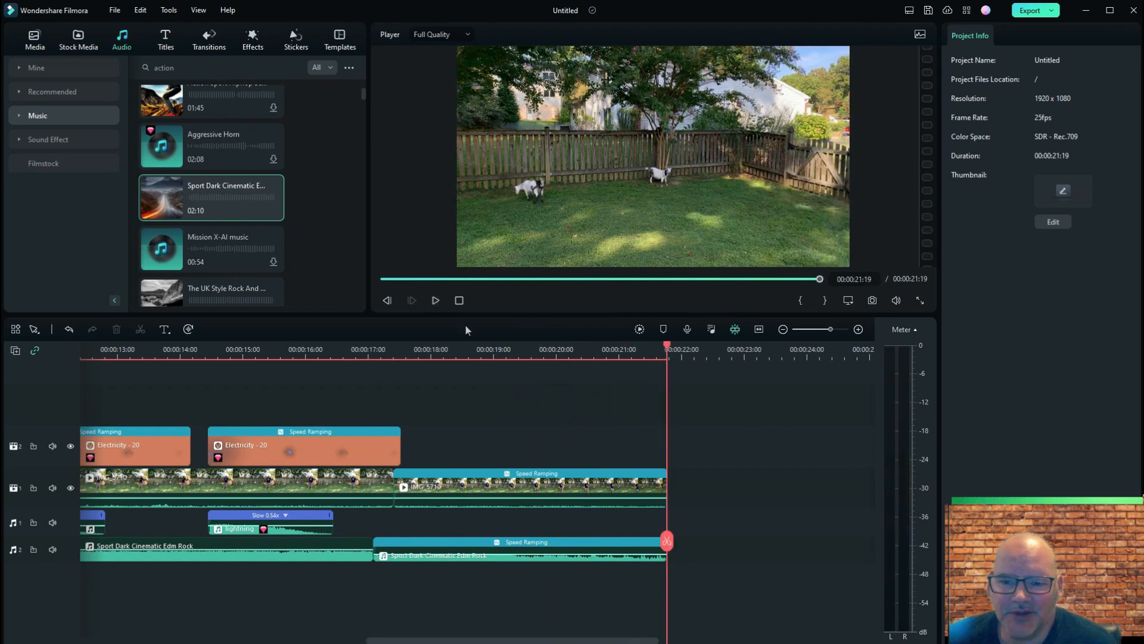
left_click_drag(470, 316, 470, 448)
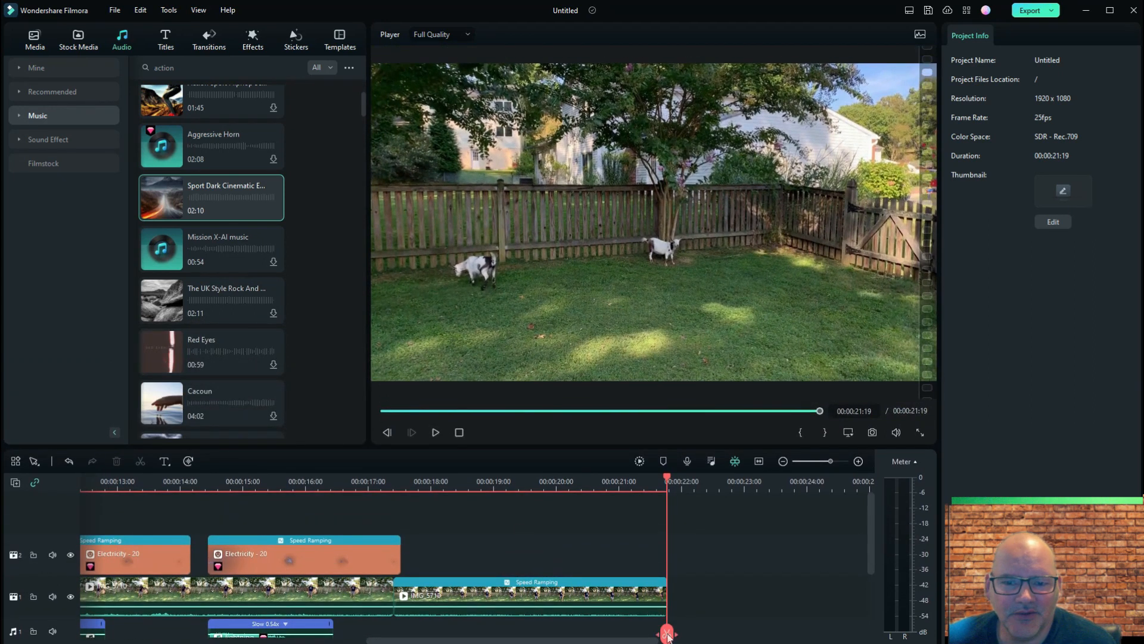
left_click_drag(667, 632, 82, 582)
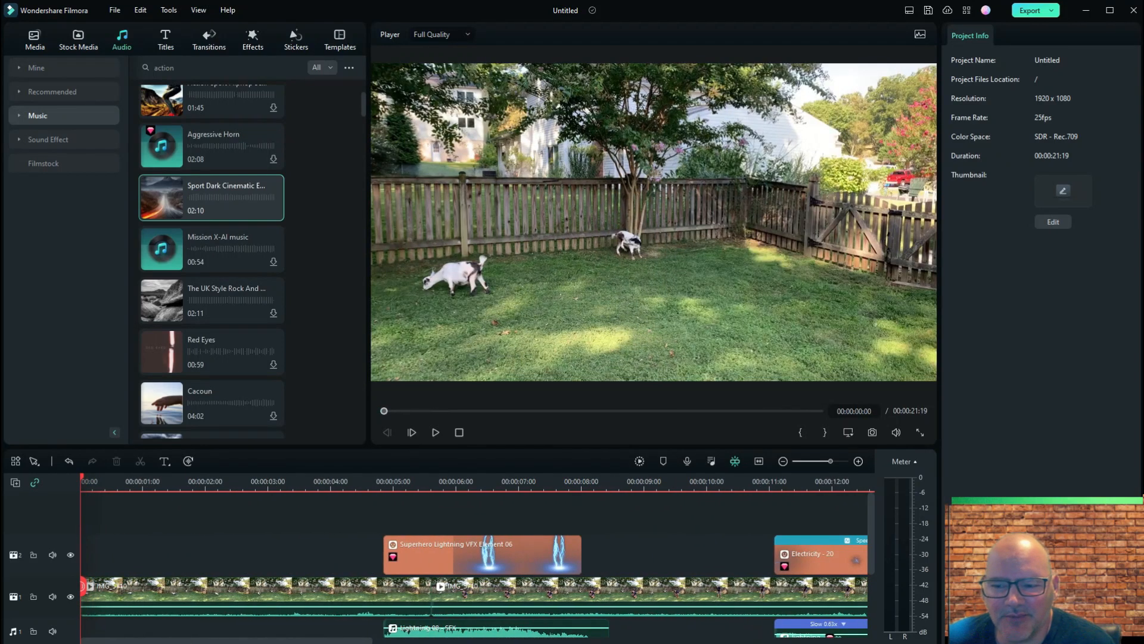
left_click(435, 432)
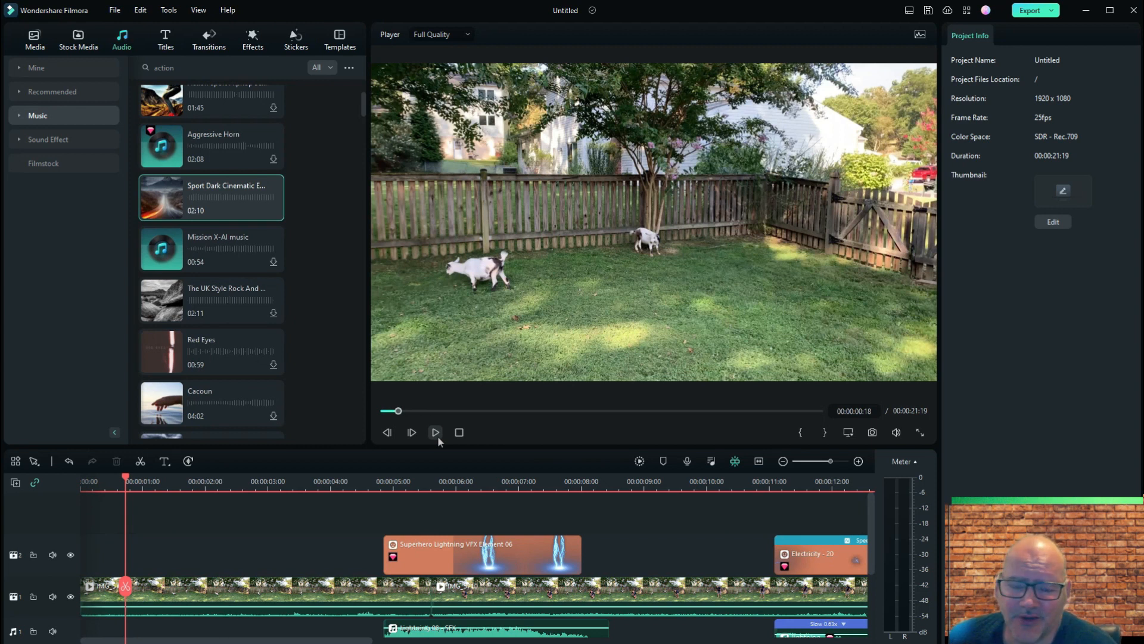
left_click(436, 433)
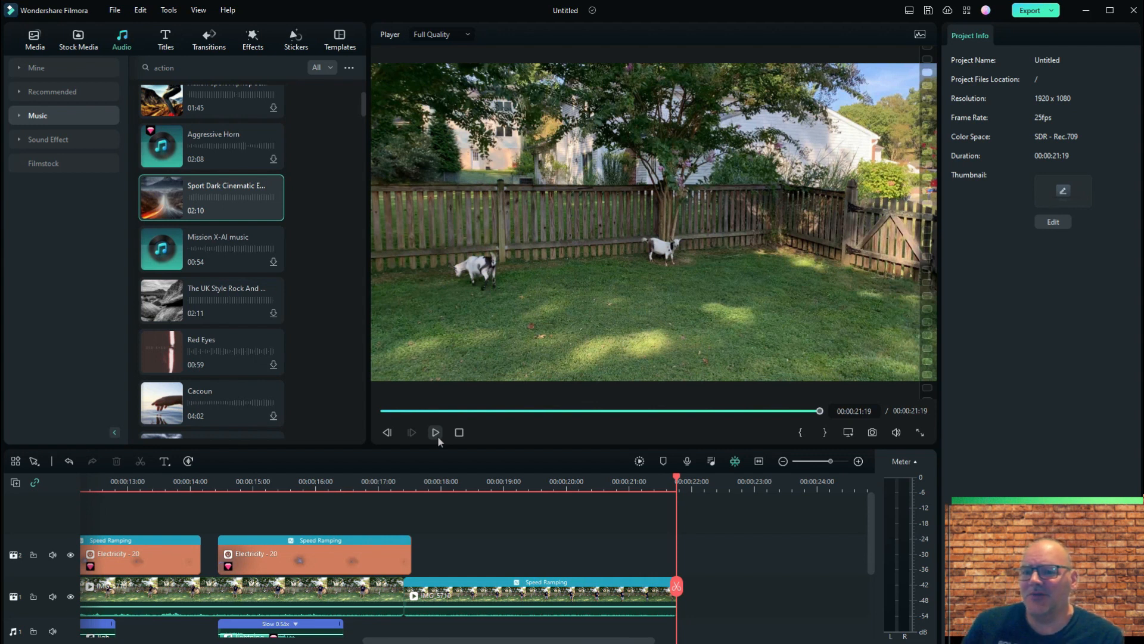
Look through the recommended stickers and the trending effects, and preview the Teal Flares effect on its own
left_click(298, 44)
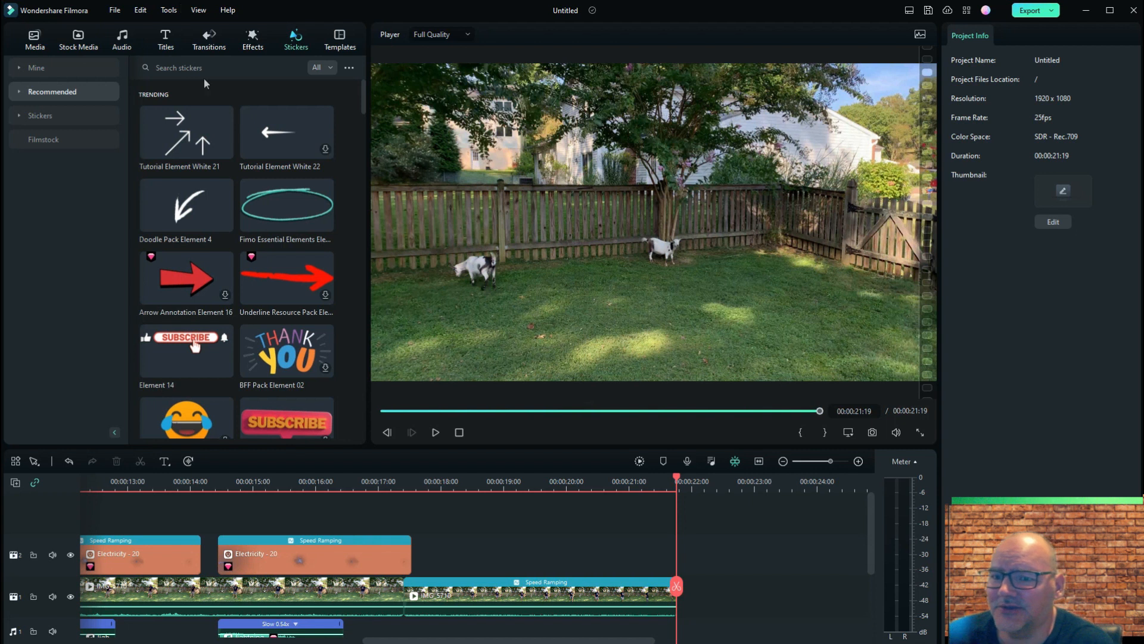
scroll(278, 254, "down", 5)
scroll(279, 254, "down", 4)
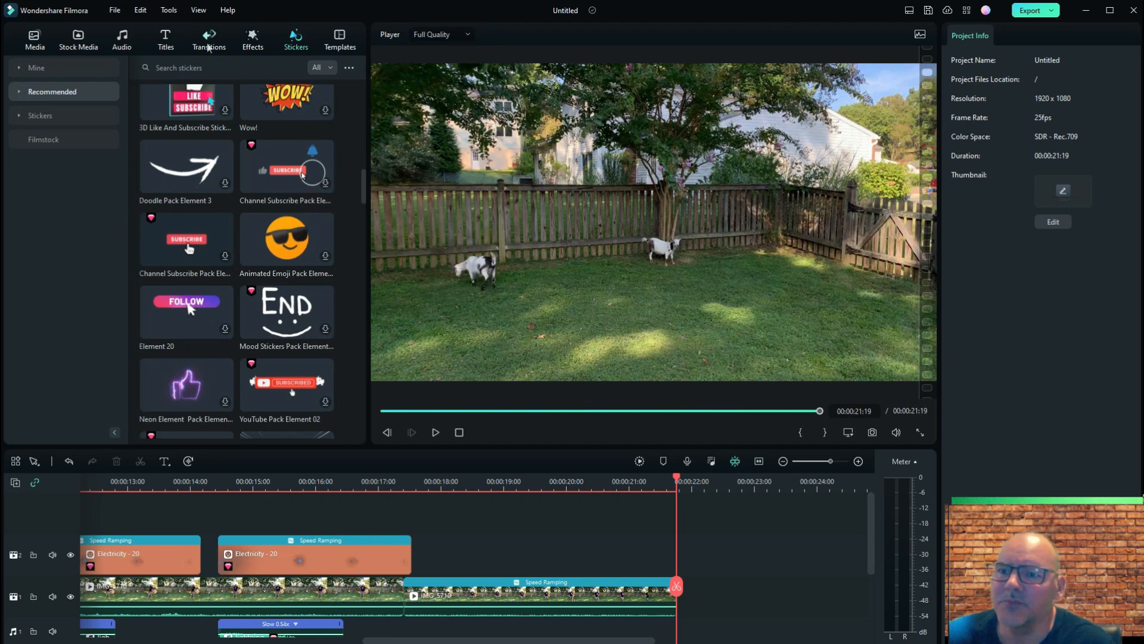
left_click(252, 39)
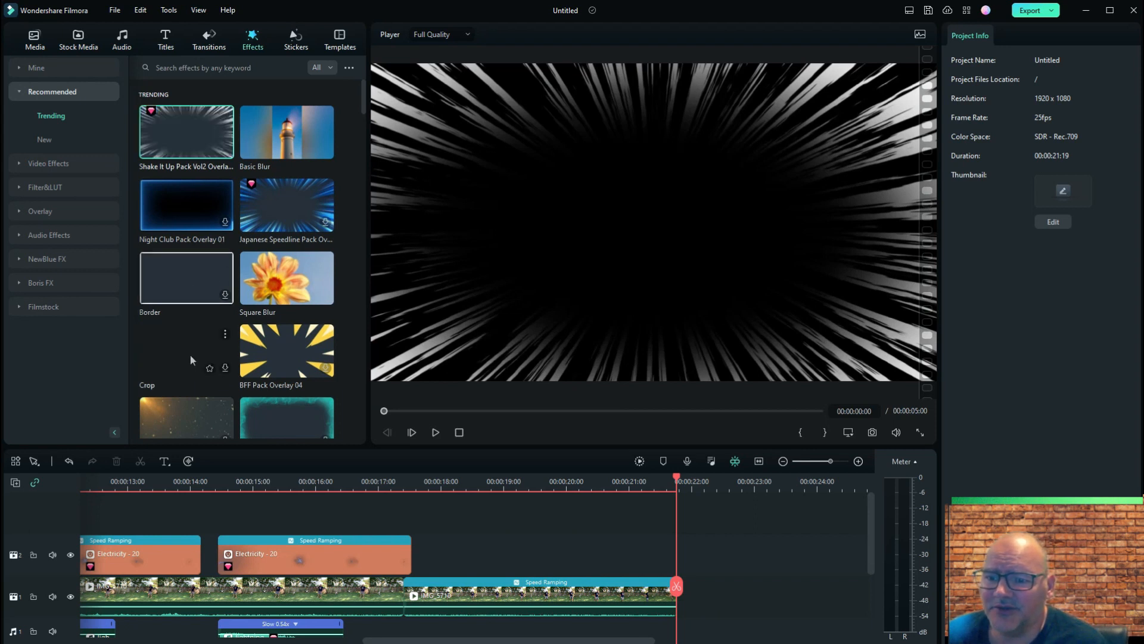
scroll(280, 298, "down", 5)
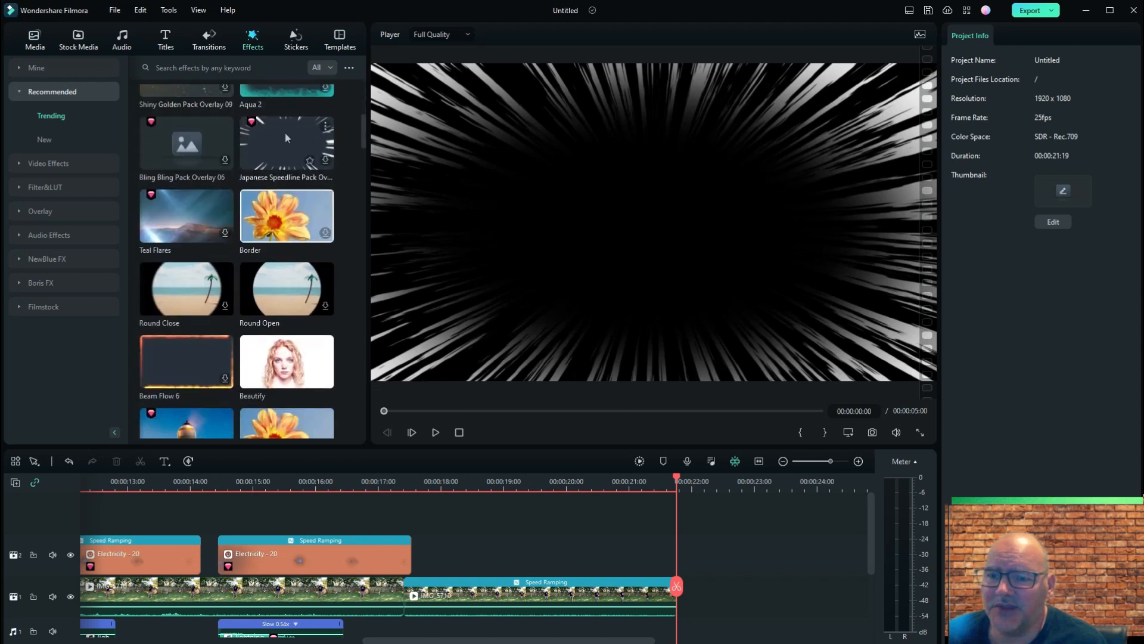
left_click(176, 207)
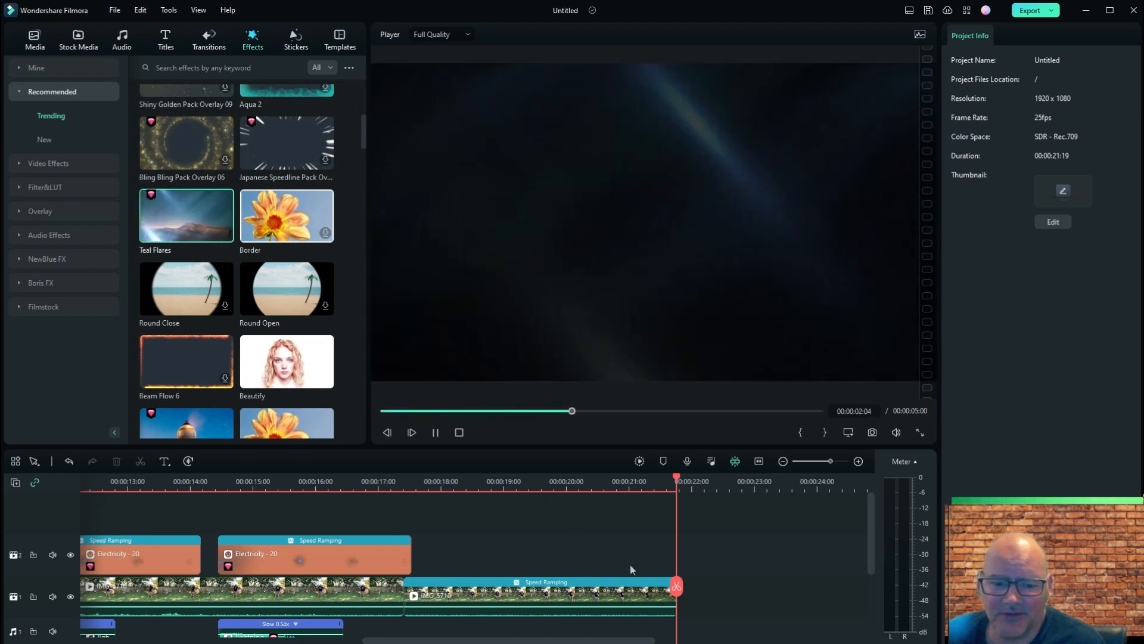
Preview the Teal Flares effect over the footage at 00:00:18:14, and enlarge the timeline area to show all the audio tracks
left_click_drag(586, 481, 476, 481)
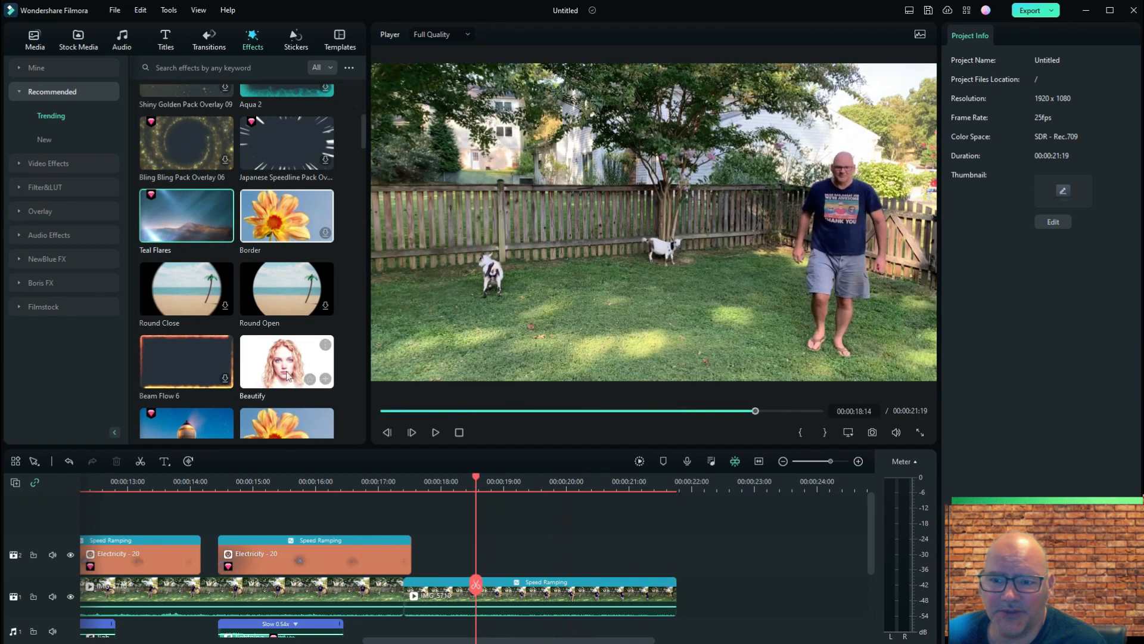
left_click(191, 208)
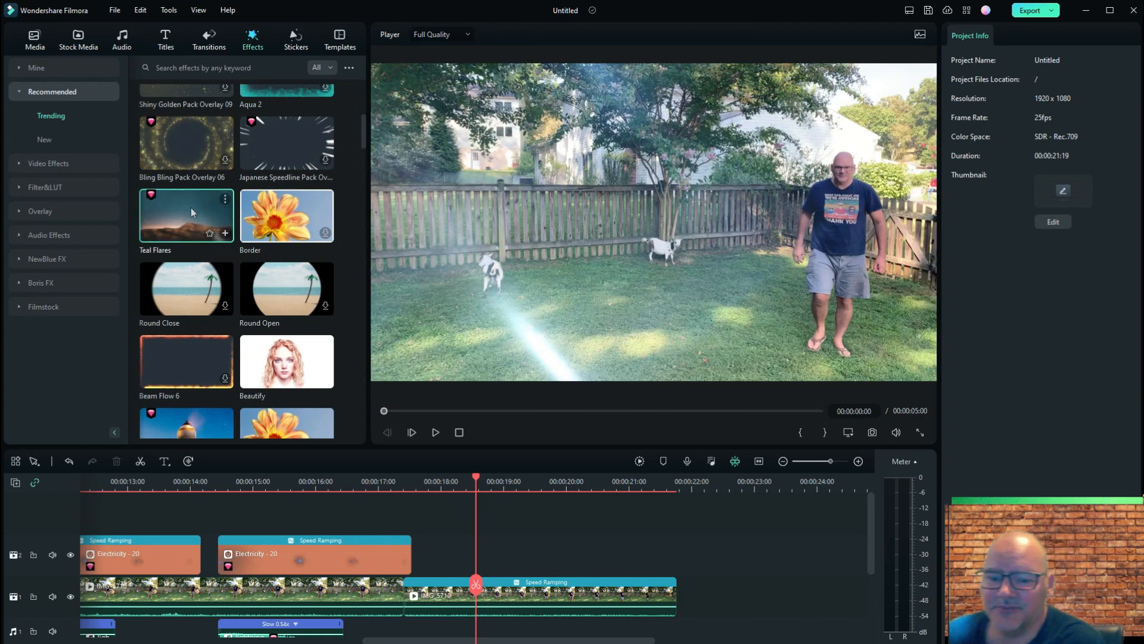
left_click(528, 586)
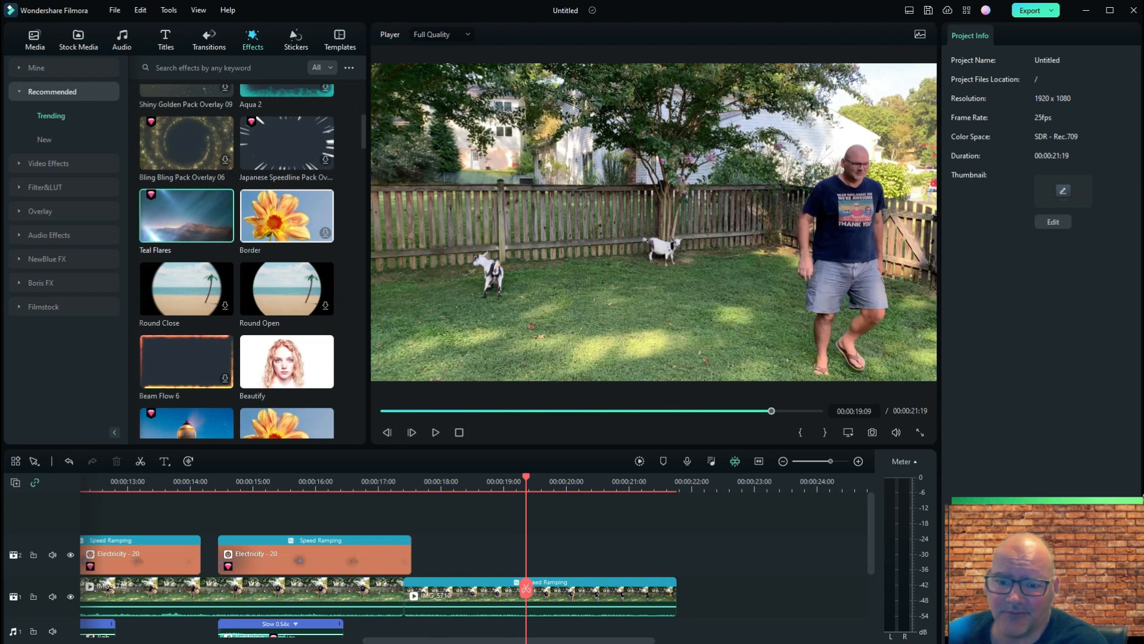
left_click_drag(583, 448, 583, 356)
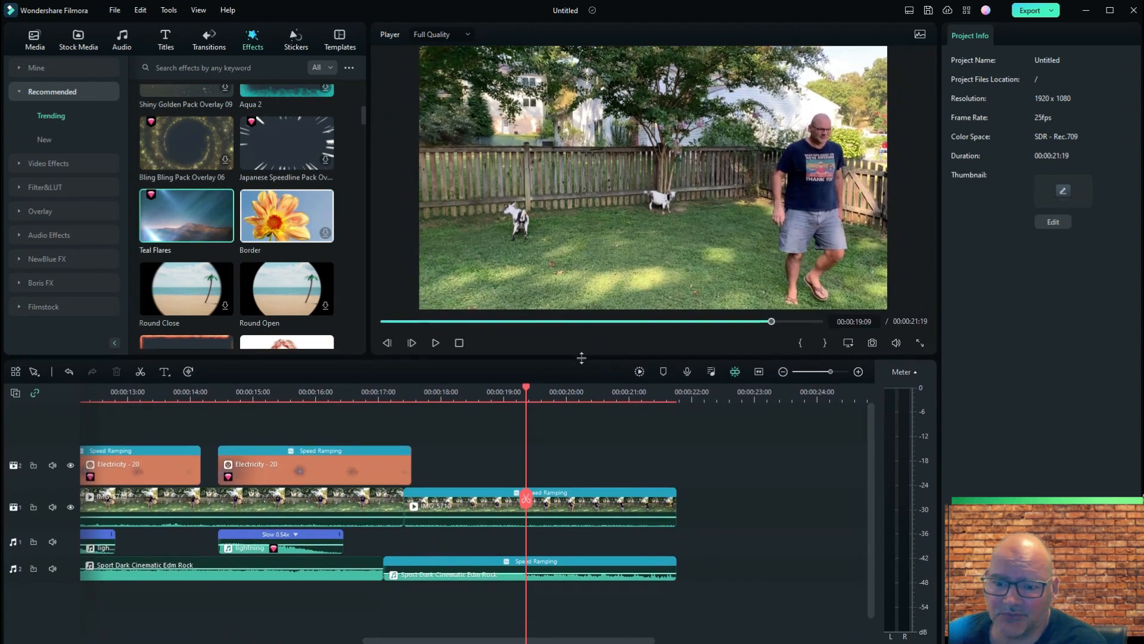